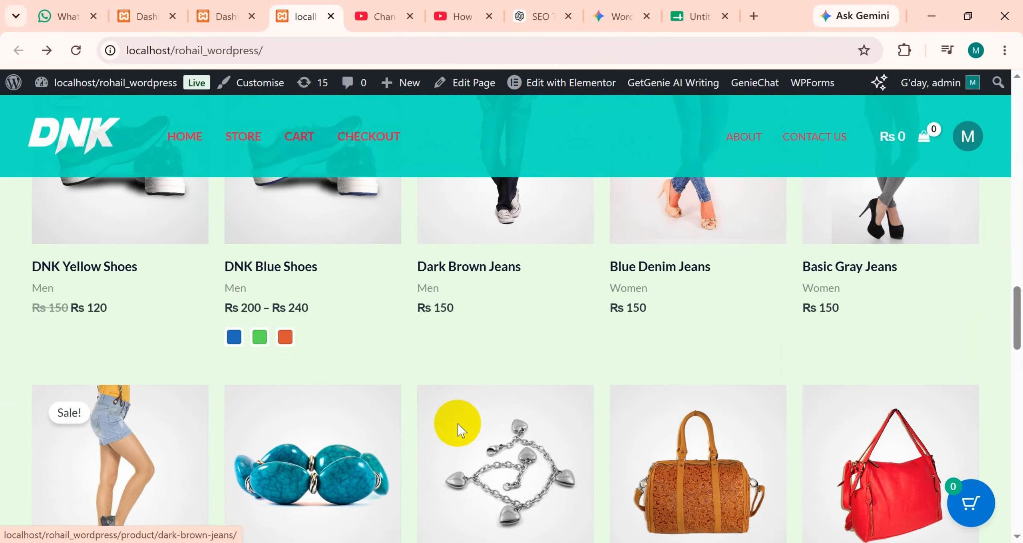
Open the DNK store's Contact Us page and examine its contact cards and message form.
{"action": "scroll", "coordinate": [445, 426], "scroll_direction": "up", "scroll_amount": 20}
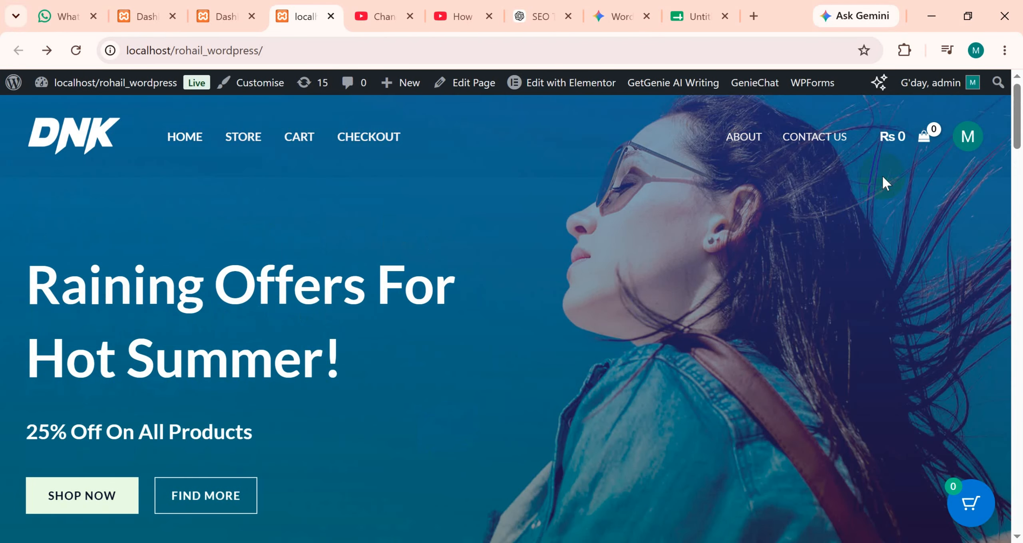
{"action": "left_click", "coordinate": [826, 147]}
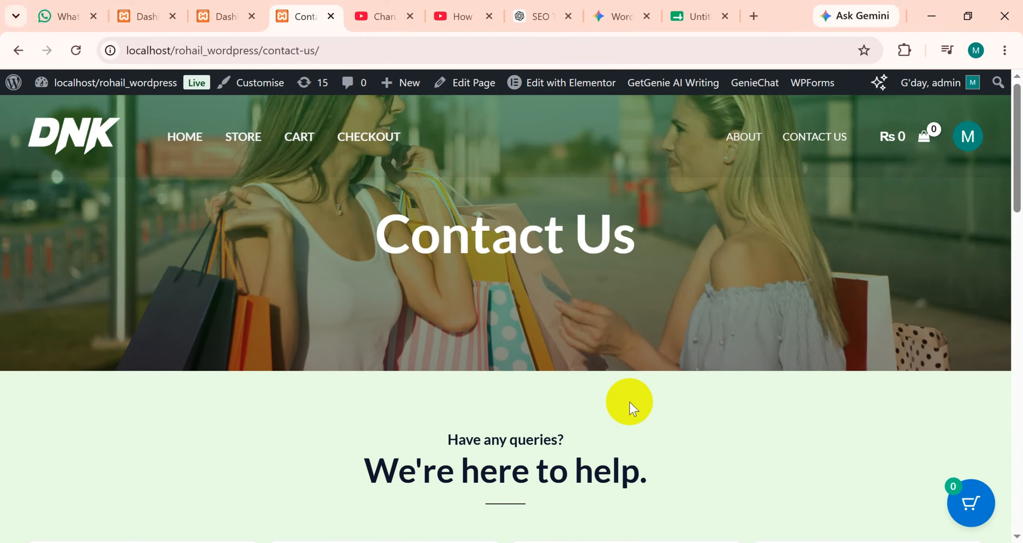
{"action": "scroll", "coordinate": [498, 411], "scroll_direction": "down", "scroll_amount": 3}
{"action": "scroll", "coordinate": [179, 420], "scroll_direction": "down", "scroll_amount": 2}
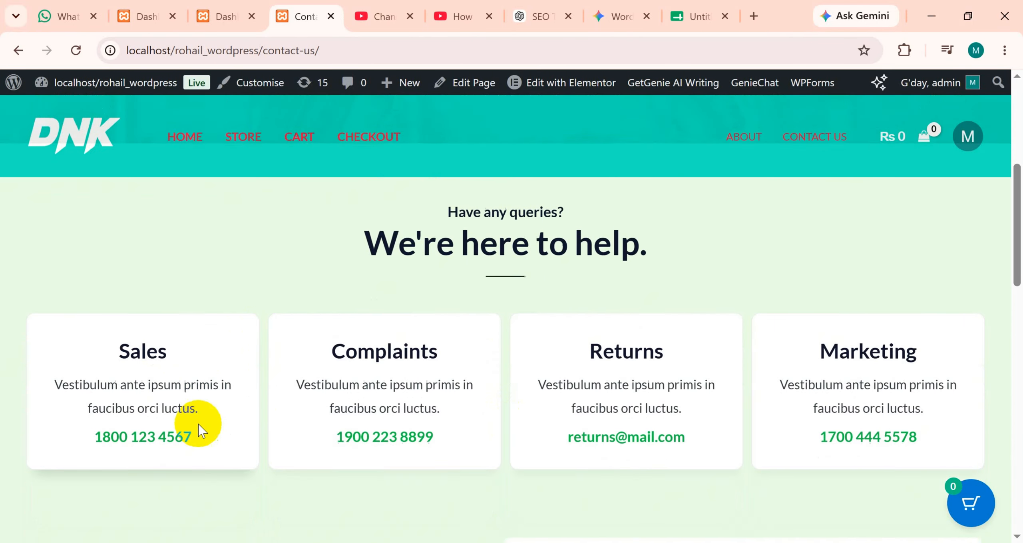
{"action": "scroll", "coordinate": [340, 404], "scroll_direction": "down", "scroll_amount": 5}
{"action": "scroll", "coordinate": [560, 365], "scroll_direction": "down", "scroll_amount": 6}
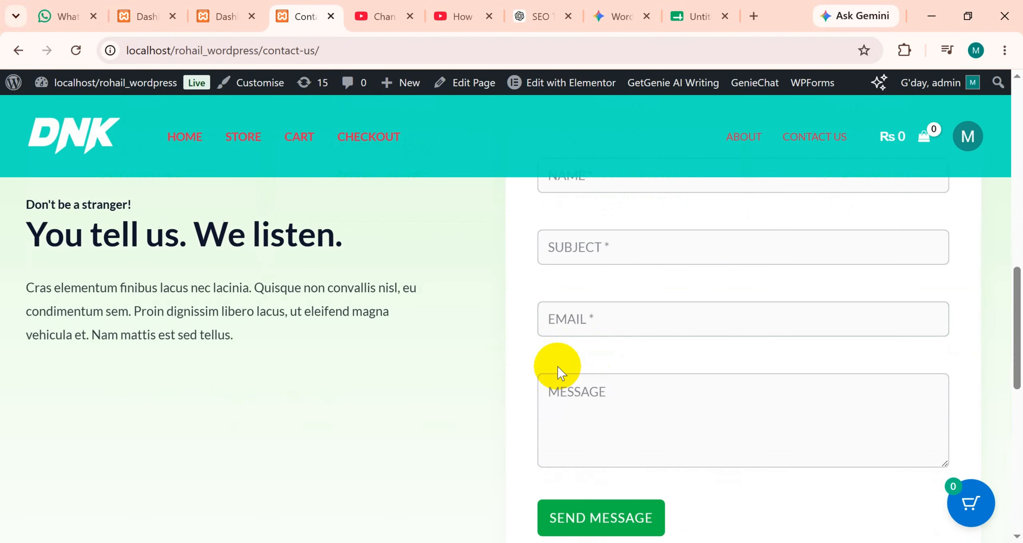
{"action": "scroll", "coordinate": [485, 396], "scroll_direction": "up", "scroll_amount": 6}
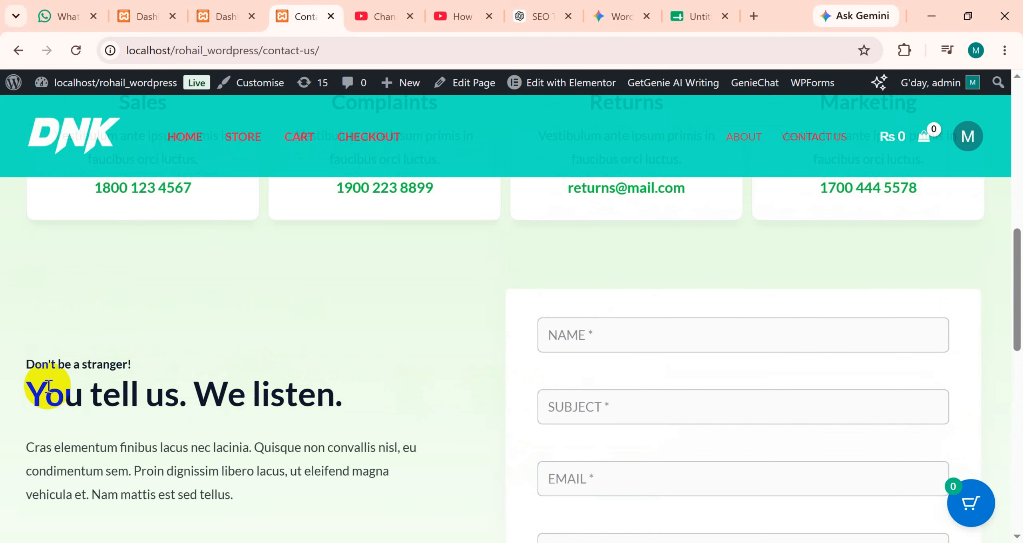
{"action": "scroll", "coordinate": [388, 388], "scroll_direction": "down", "scroll_amount": 6}
{"action": "scroll", "coordinate": [466, 352], "scroll_direction": "up", "scroll_amount": 10}
{"action": "scroll", "coordinate": [247, 205], "scroll_direction": "up", "scroll_amount": 5}
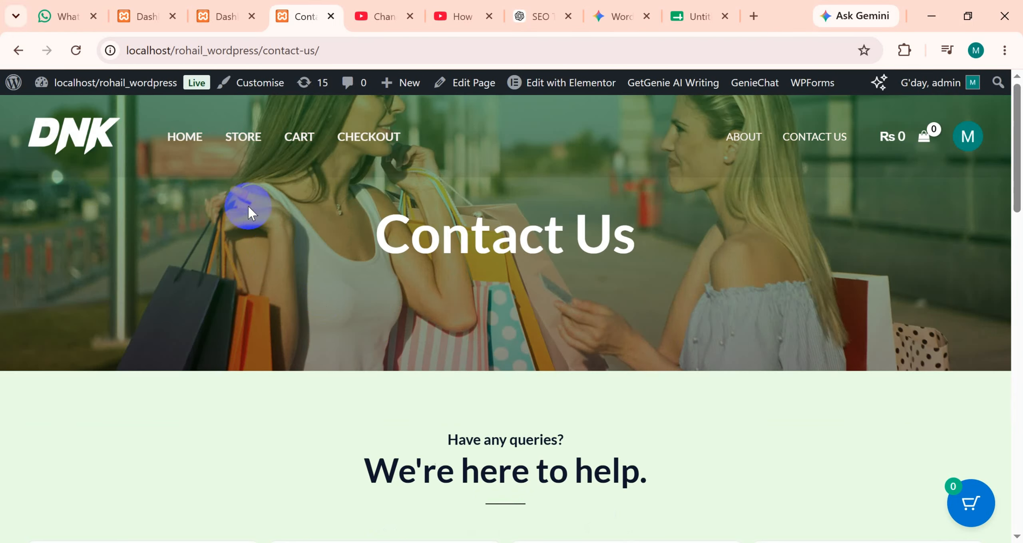
Return to the DNK store's home page.
{"action": "left_click", "coordinate": [192, 145]}
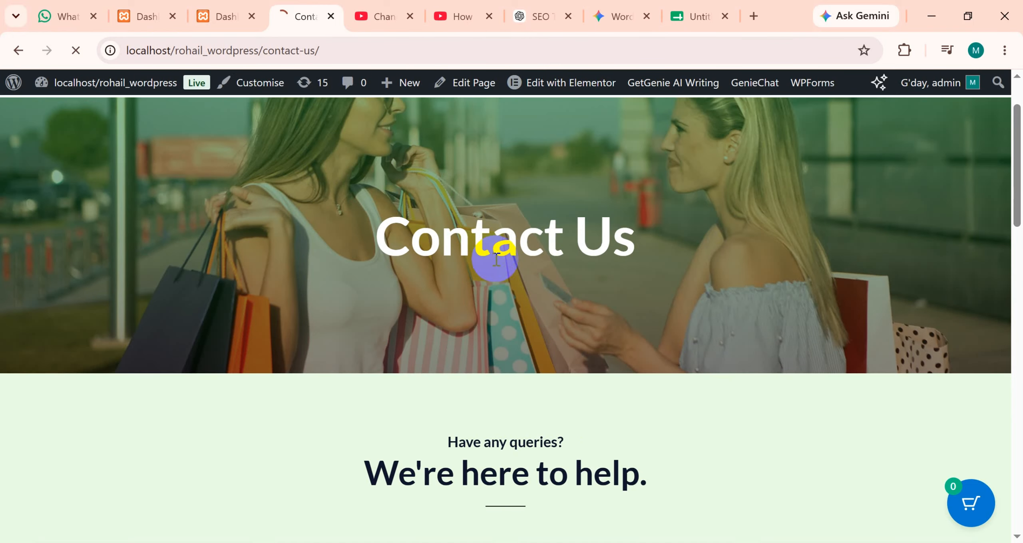
{"action": "scroll", "coordinate": [484, 270], "scroll_direction": "down", "scroll_amount": 5}
{"action": "scroll", "coordinate": [484, 258], "scroll_direction": "up", "scroll_amount": 5}
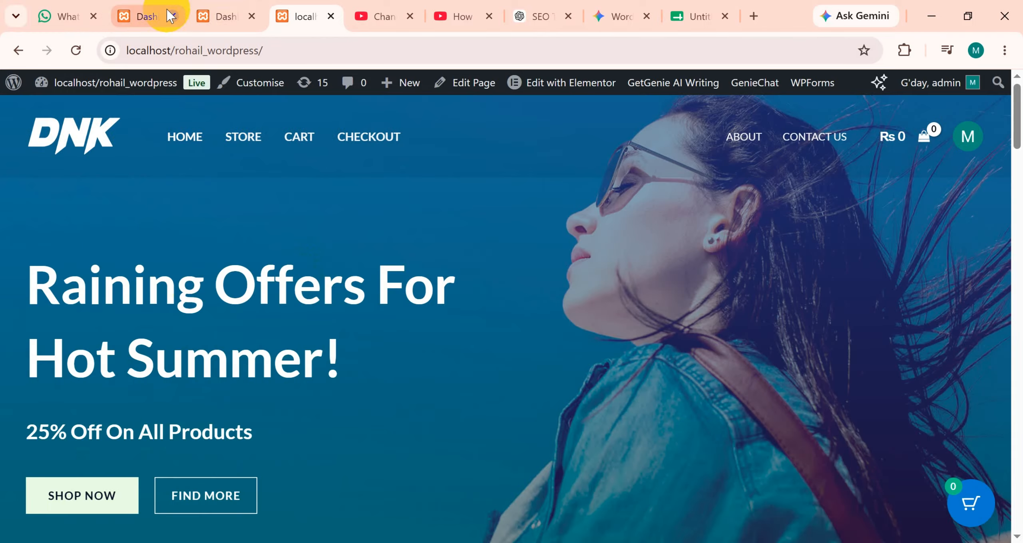
Switch to the wordpress_2.0 site's dashboard and open its Add Plugins page in a new browser tab.
{"action": "left_click", "coordinate": [141, 16]}
{"action": "scroll", "coordinate": [96, 262], "scroll_direction": "up", "scroll_amount": 2}
{"action": "scroll", "coordinate": [96, 262], "scroll_direction": "down", "scroll_amount": 6}
{"action": "right_click", "coordinate": [165, 311]}
{"action": "left_click", "coordinate": [207, 322]}
{"action": "left_click", "coordinate": [207, 16]}
Search the plugin directory for "Starter Templates".
{"action": "left_click", "coordinate": [305, 240]}
{"action": "type", "text": "stater templa"}
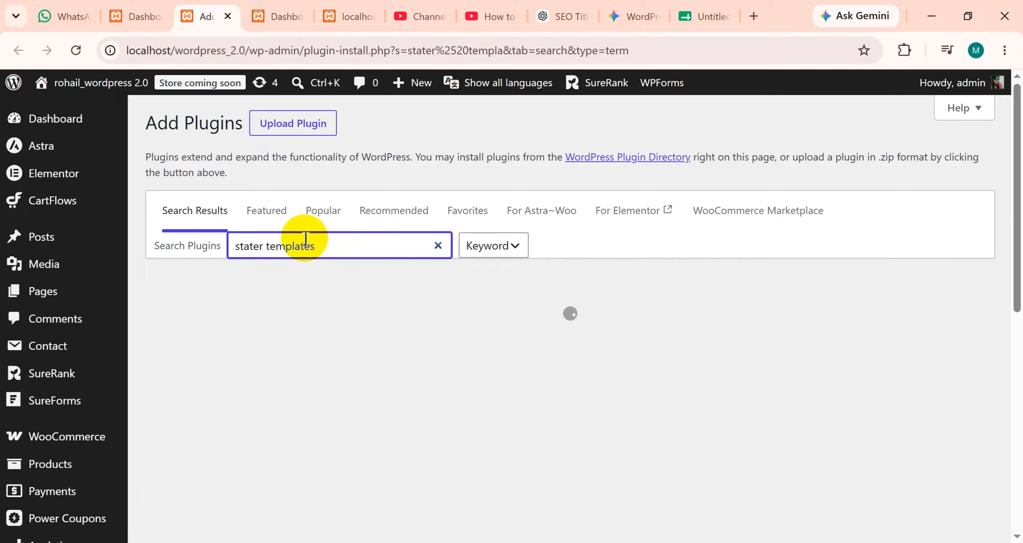
{"action": "type", "text": "tes"}
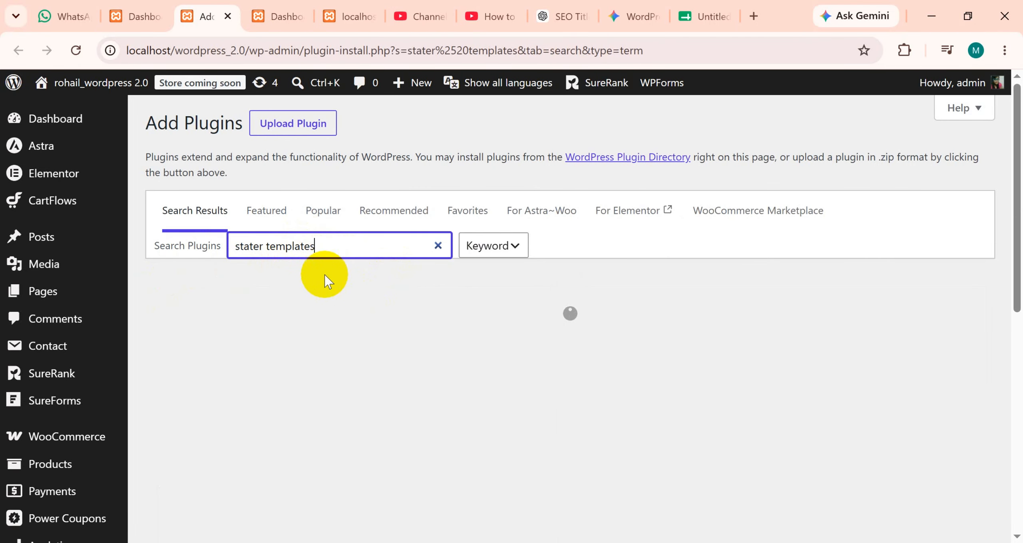
{"action": "key", "text": "ctrl+a"}
{"action": "type", "text": "Starter Templates"}
Install the Starter Templates – AI-Powered Templates for Elementor & Gutenberg plugin by Brainstorm Force.
{"action": "left_click", "coordinate": [496, 343]}
{"action": "scroll", "coordinate": [408, 403], "scroll_direction": "down", "scroll_amount": 3}
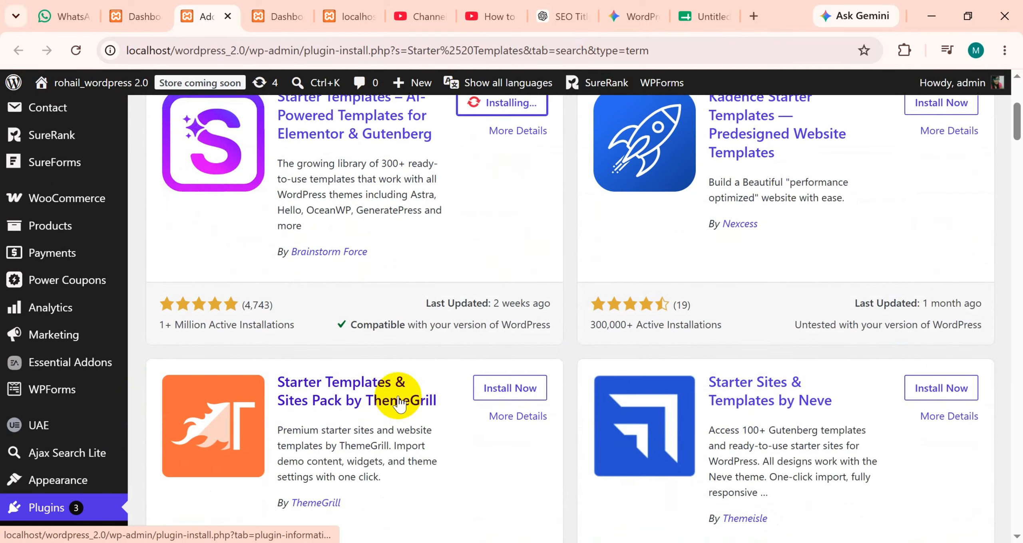
{"action": "scroll", "coordinate": [399, 402], "scroll_direction": "up", "scroll_amount": 3}
{"action": "scroll", "coordinate": [452, 393], "scroll_direction": "up", "scroll_amount": 1}
{"action": "scroll", "coordinate": [631, 420], "scroll_direction": "down", "scroll_amount": 2}
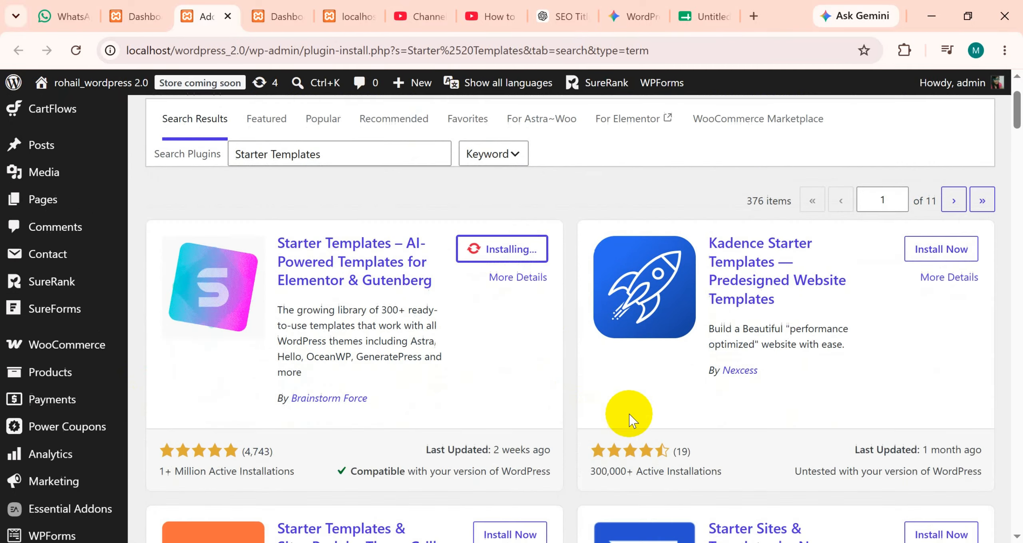
{"action": "scroll", "coordinate": [631, 419], "scroll_direction": "down", "scroll_amount": 10}
{"action": "scroll", "coordinate": [539, 429], "scroll_direction": "up", "scroll_amount": 12}
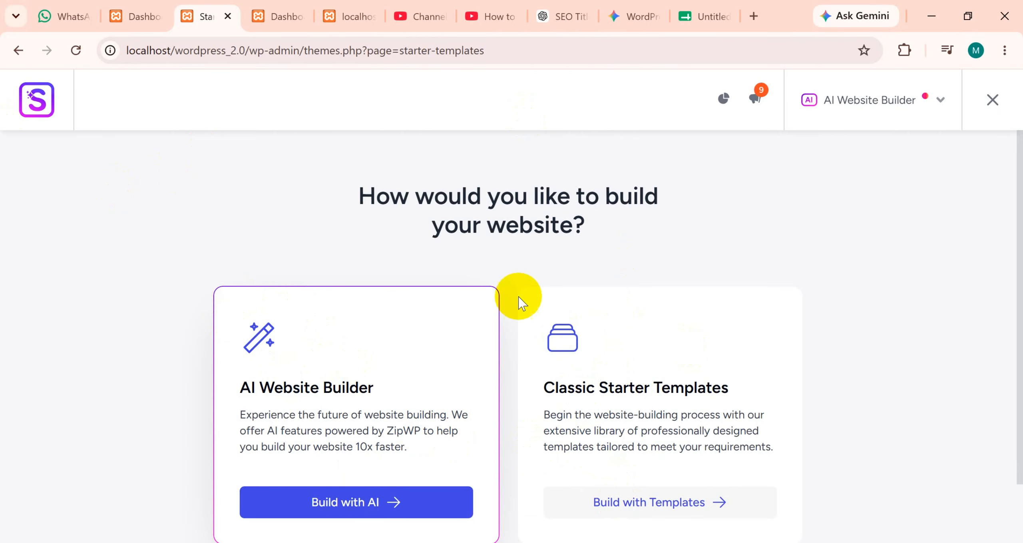
Choose Elementor instead of the AI Website Builder as the page builder for the starter templates.
{"action": "scroll", "coordinate": [560, 304], "scroll_direction": "down", "scroll_amount": 2}
{"action": "scroll", "coordinate": [630, 313], "scroll_direction": "up", "scroll_amount": 2}
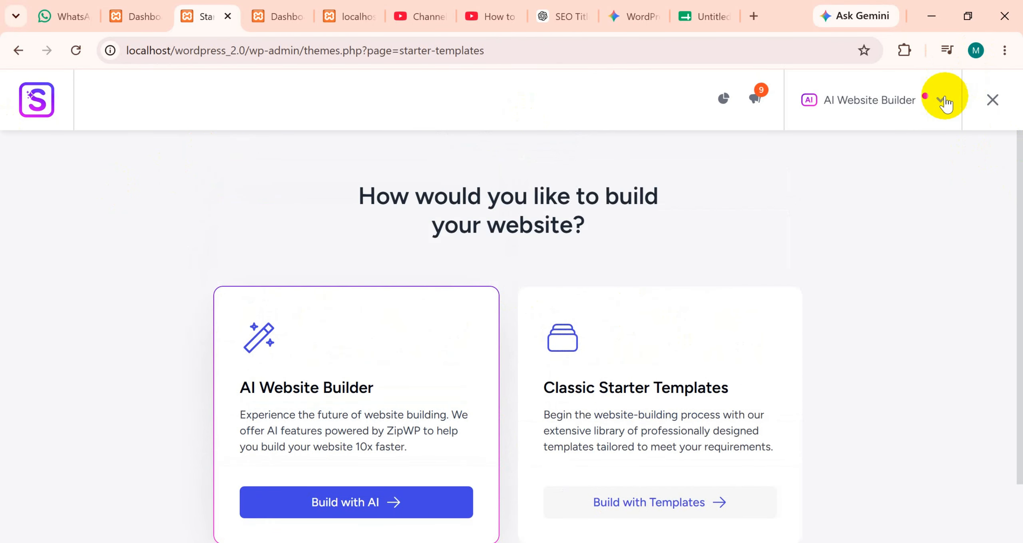
{"action": "left_click", "coordinate": [930, 109]}
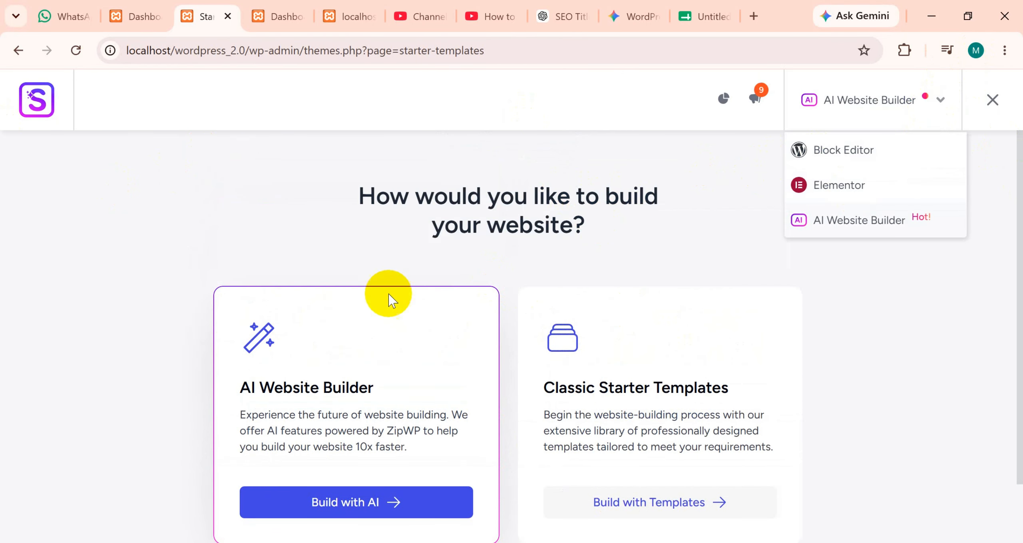
{"action": "left_click", "coordinate": [921, 102]}
{"action": "left_click", "coordinate": [920, 102]}
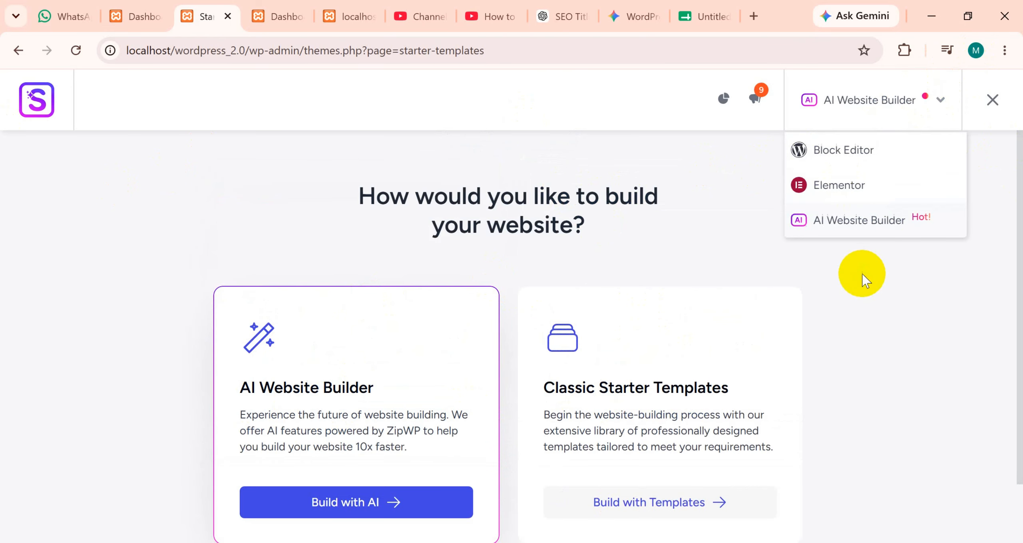
{"action": "left_click", "coordinate": [863, 279]}
{"action": "left_click", "coordinate": [947, 110]}
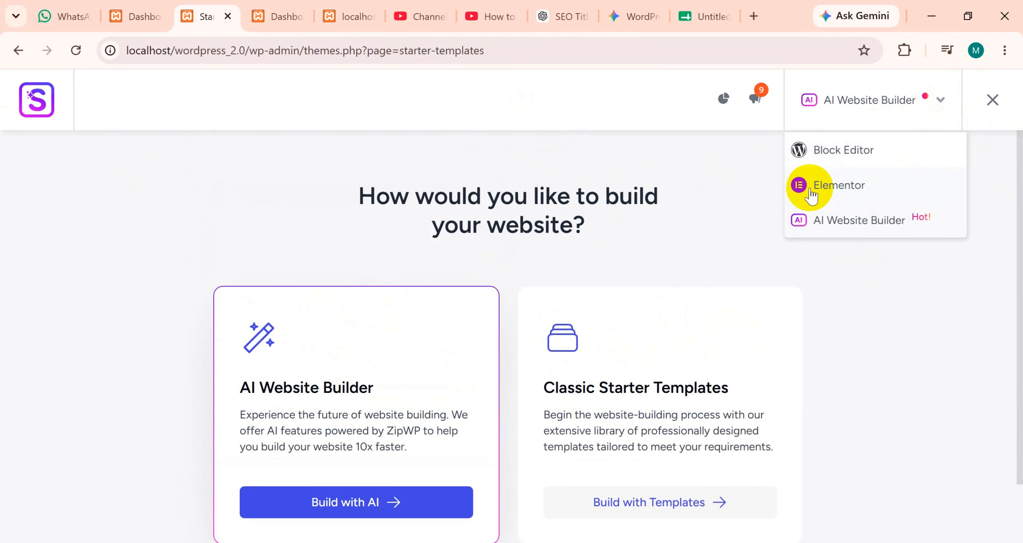
{"action": "left_click", "coordinate": [835, 188]}
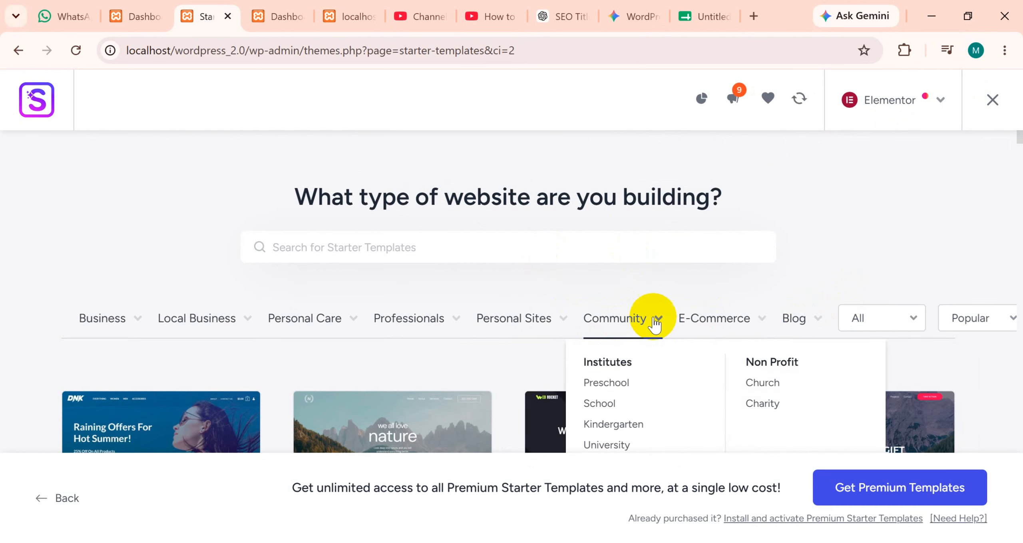
Browse the starter templates for Online Shop in the E-Commerce category, and clear the search.
{"action": "mouse_move", "coordinate": [736, 324]}
{"action": "scroll", "coordinate": [732, 323], "scroll_direction": "down", "scroll_amount": 2}
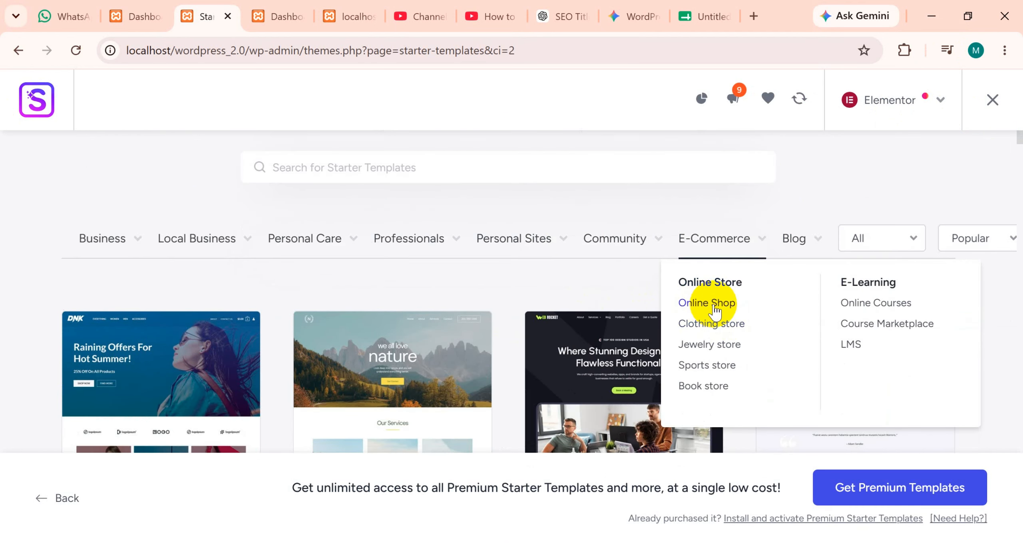
{"action": "left_click", "coordinate": [714, 308]}
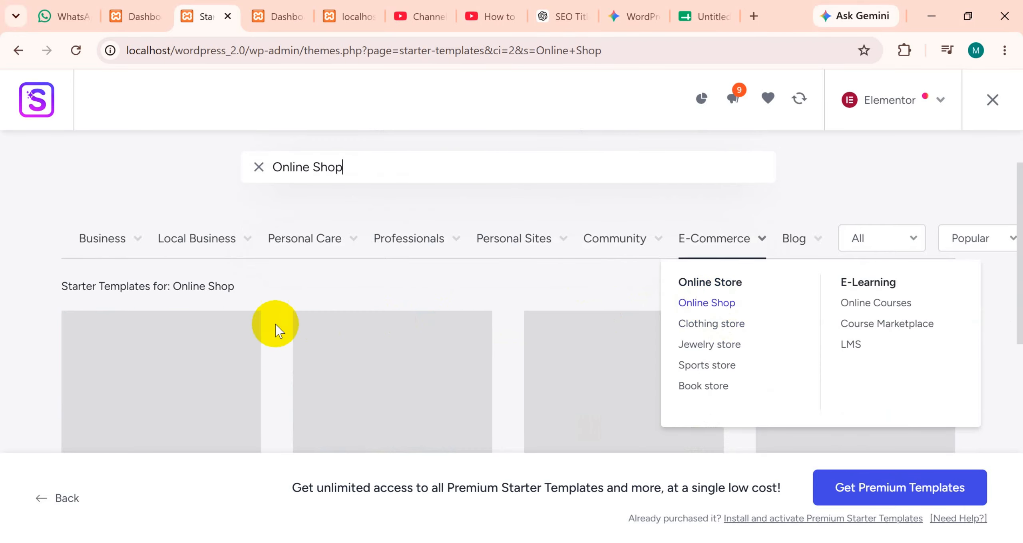
{"action": "scroll", "coordinate": [304, 315], "scroll_direction": "down", "scroll_amount": 10}
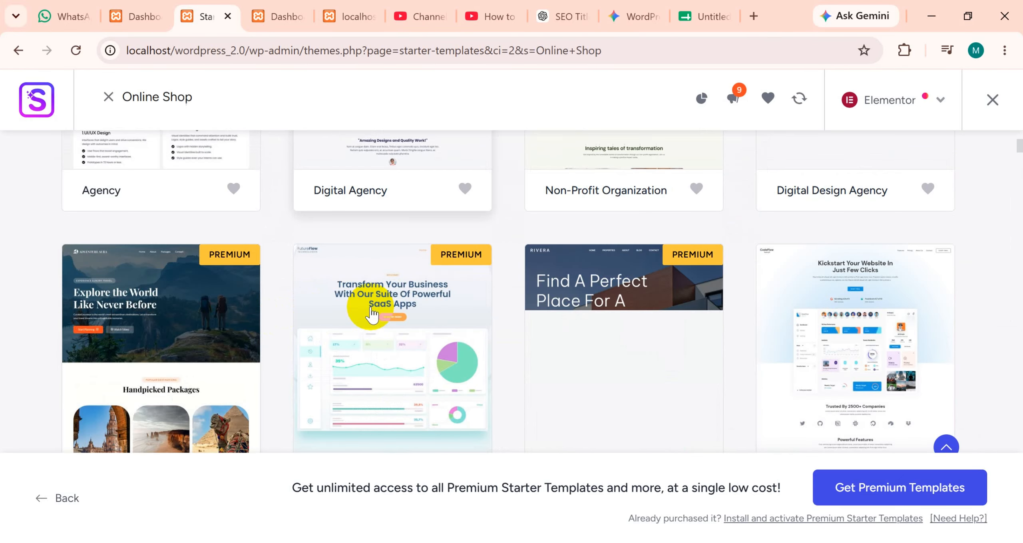
{"action": "scroll", "coordinate": [372, 313], "scroll_direction": "down", "scroll_amount": 6}
{"action": "scroll", "coordinate": [372, 314], "scroll_direction": "up", "scroll_amount": 12}
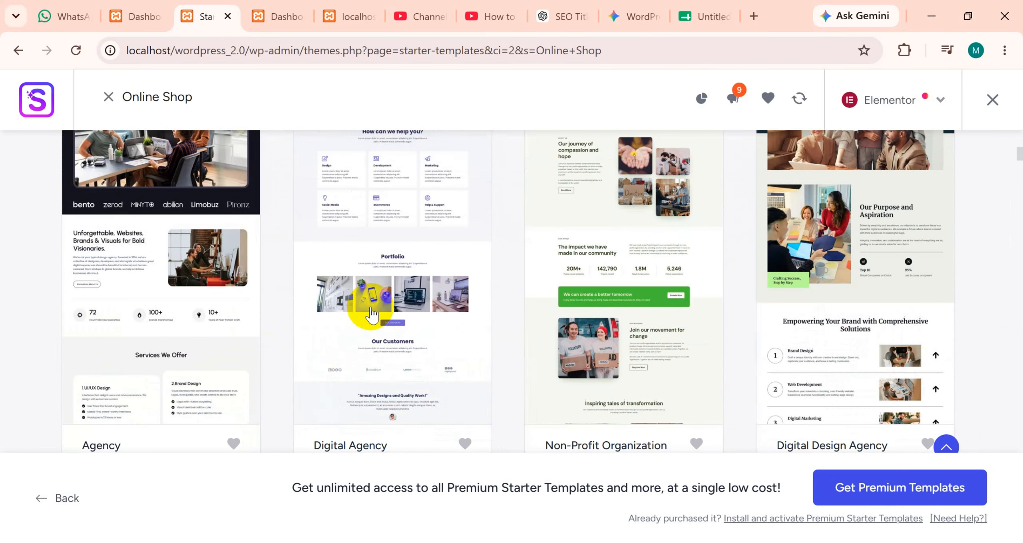
{"action": "scroll", "coordinate": [371, 314], "scroll_direction": "up", "scroll_amount": 10}
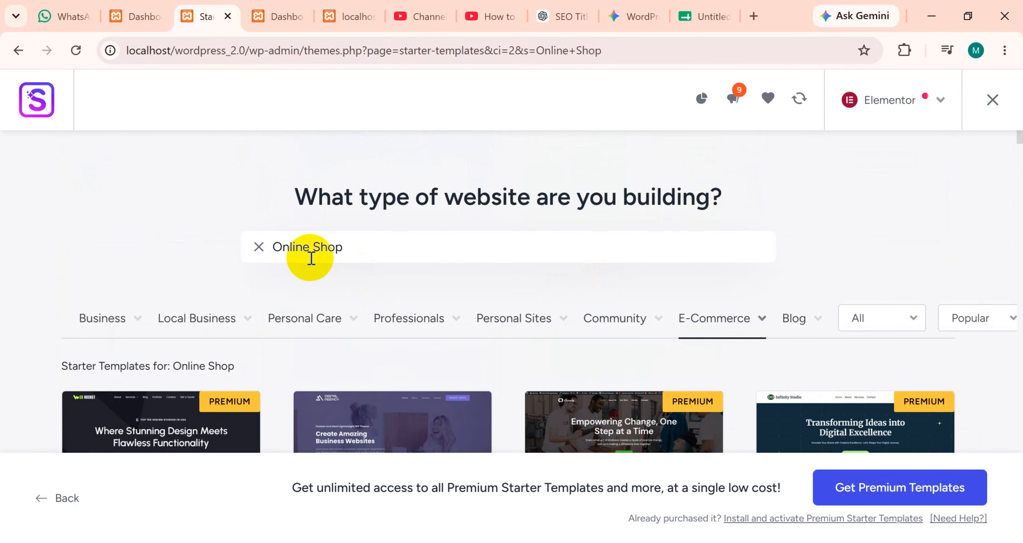
{"action": "left_click_drag", "start_coordinate": [346, 246], "coordinate": [262, 252]}
{"action": "key", "text": "BackSpace"}
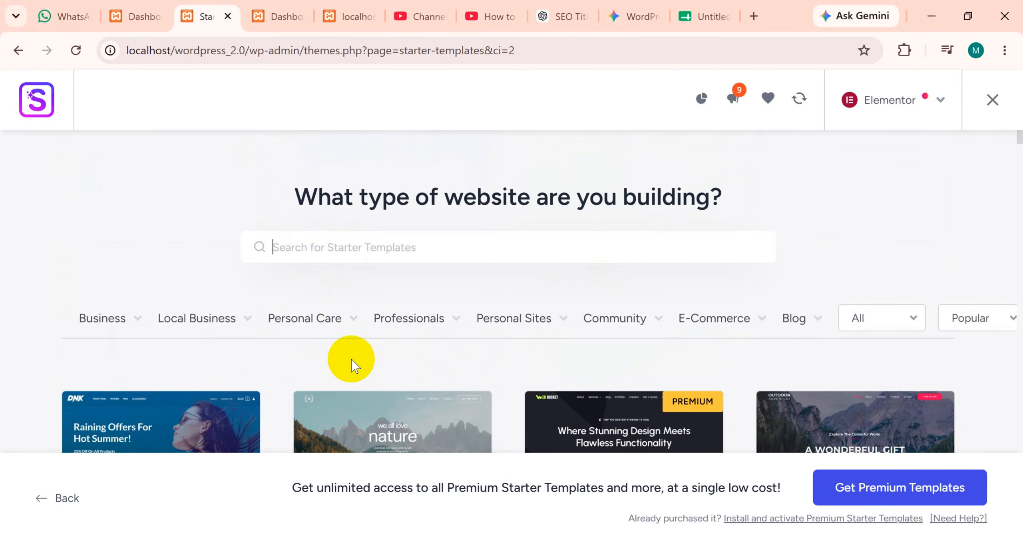
Select the free Brandstore starter template and look over its site preview.
{"action": "scroll", "coordinate": [349, 361], "scroll_direction": "down", "scroll_amount": 4}
{"action": "scroll", "coordinate": [316, 357], "scroll_direction": "down", "scroll_amount": 4}
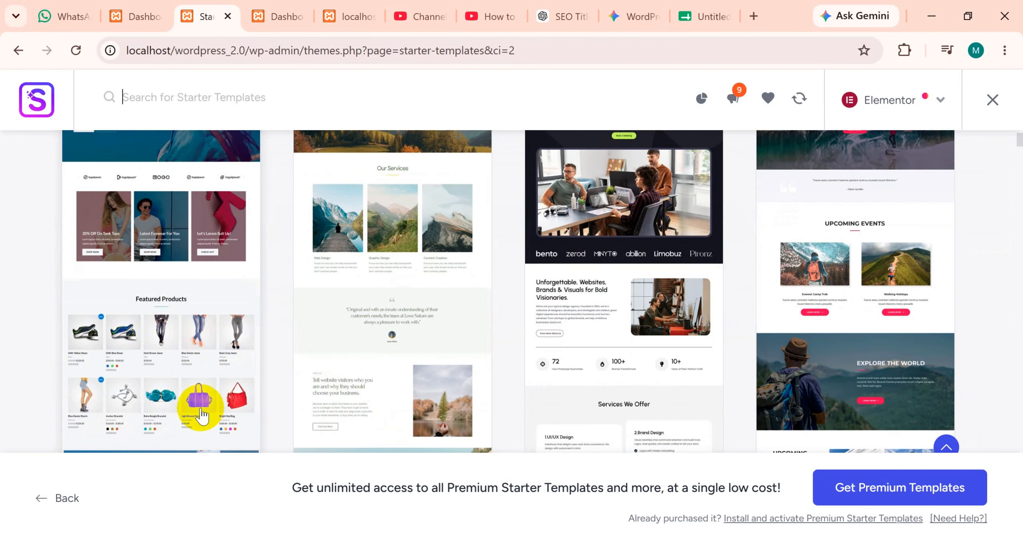
{"action": "scroll", "coordinate": [197, 383], "scroll_direction": "down", "scroll_amount": 2}
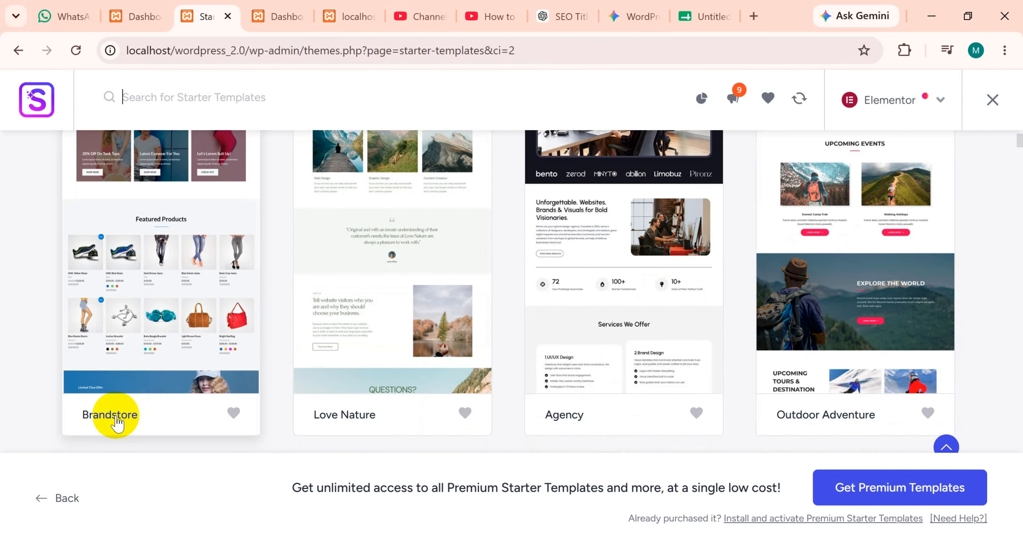
{"action": "scroll", "coordinate": [118, 390], "scroll_direction": "up", "scroll_amount": 6}
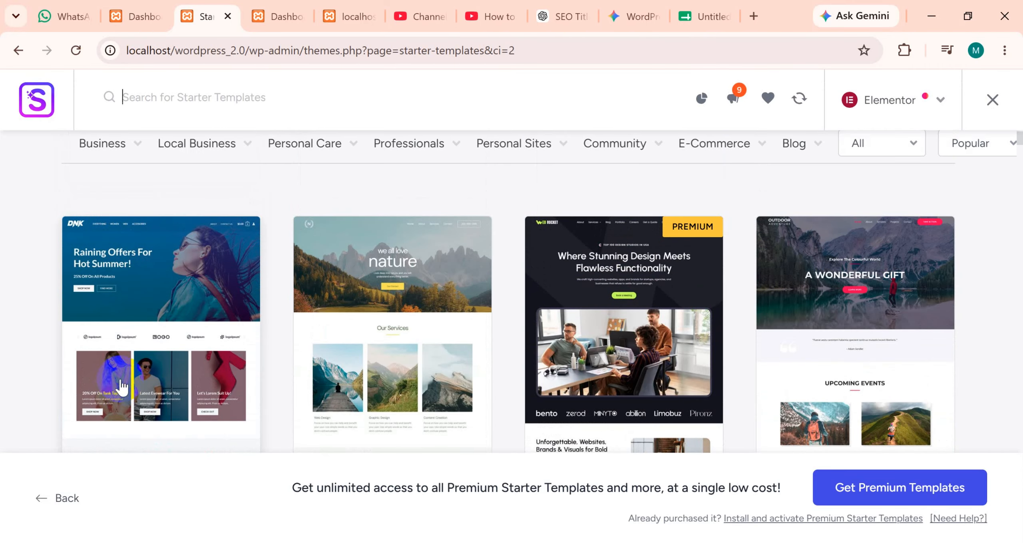
{"action": "left_click", "coordinate": [168, 345]}
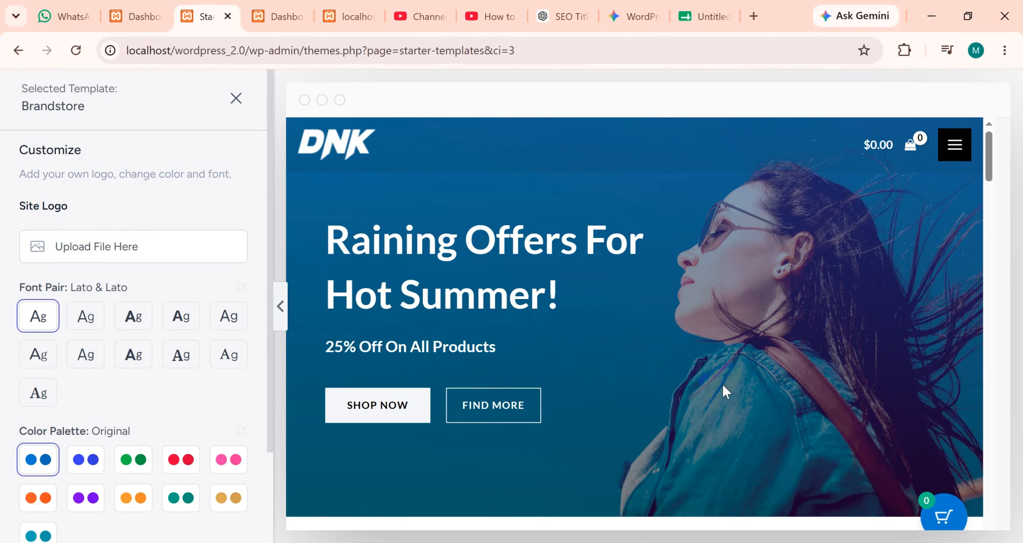
{"action": "scroll", "coordinate": [640, 287], "scroll_direction": "down", "scroll_amount": 8}
{"action": "scroll", "coordinate": [620, 308], "scroll_direction": "up", "scroll_amount": 4}
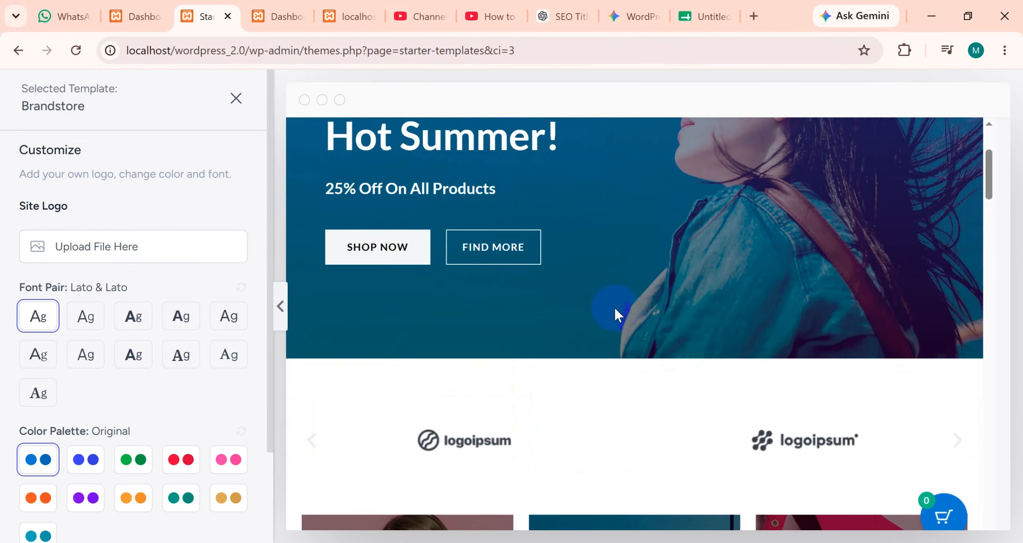
{"action": "scroll", "coordinate": [613, 307], "scroll_direction": "up", "scroll_amount": 4}
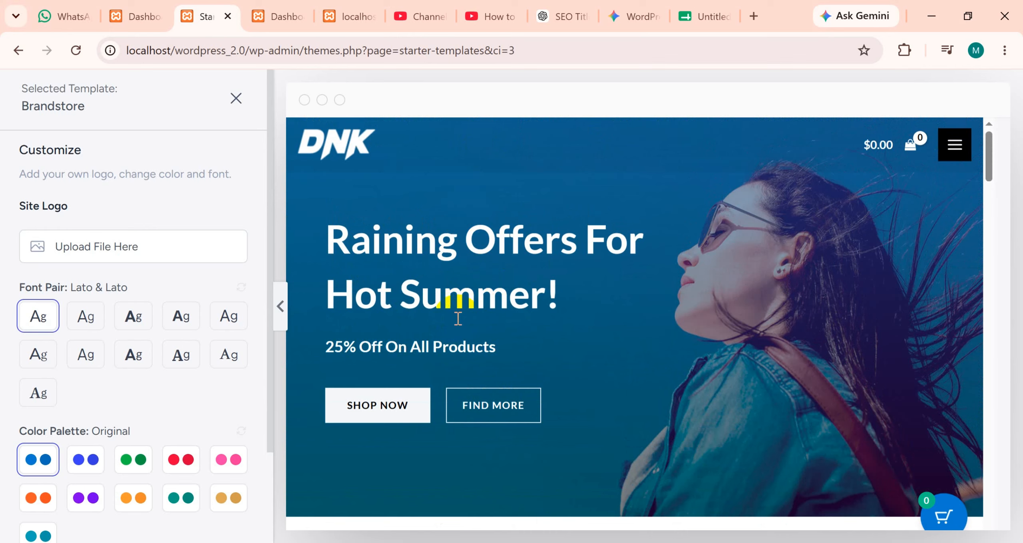
View the media upload options for the site logo and close them without choosing a file.
{"action": "left_click", "coordinate": [77, 251]}
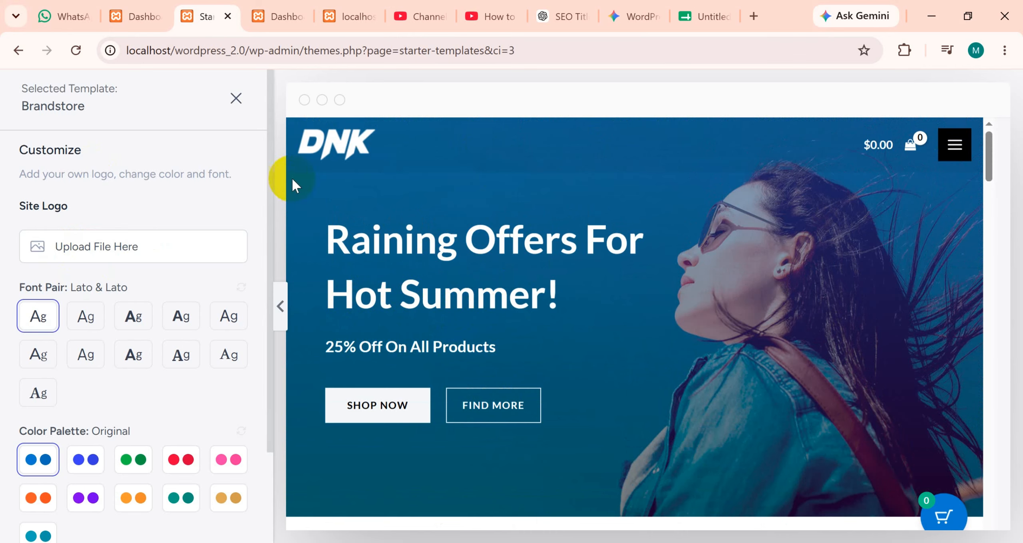
{"action": "left_click", "coordinate": [118, 251]}
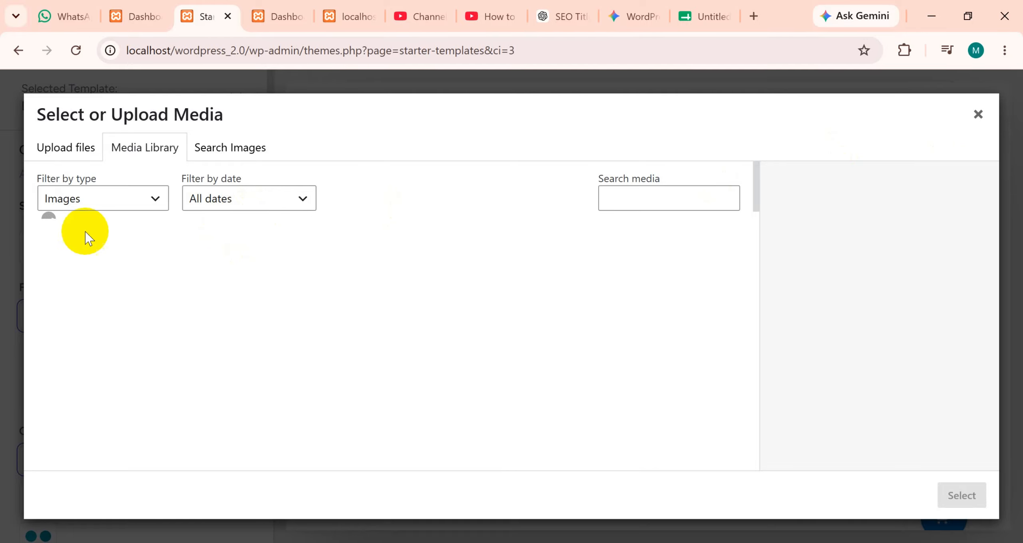
{"action": "left_click", "coordinate": [74, 149]}
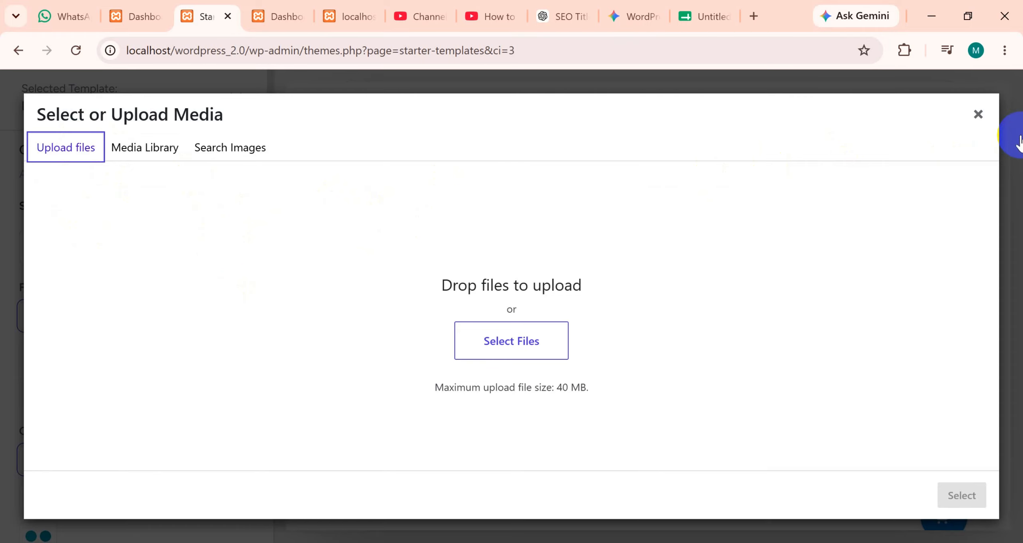
{"action": "left_click", "coordinate": [977, 114]}
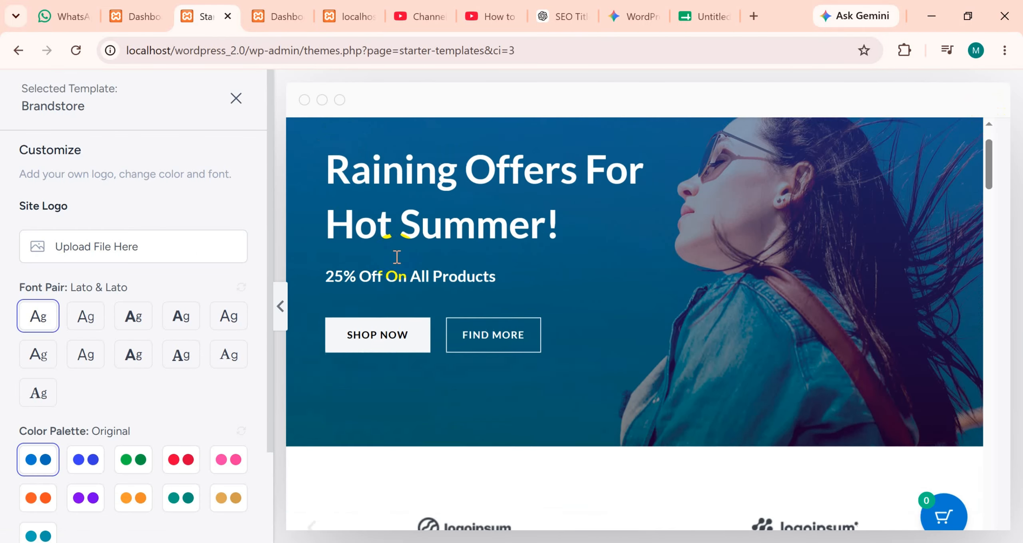
{"action": "scroll", "coordinate": [395, 256], "scroll_direction": "down", "scroll_amount": 2}
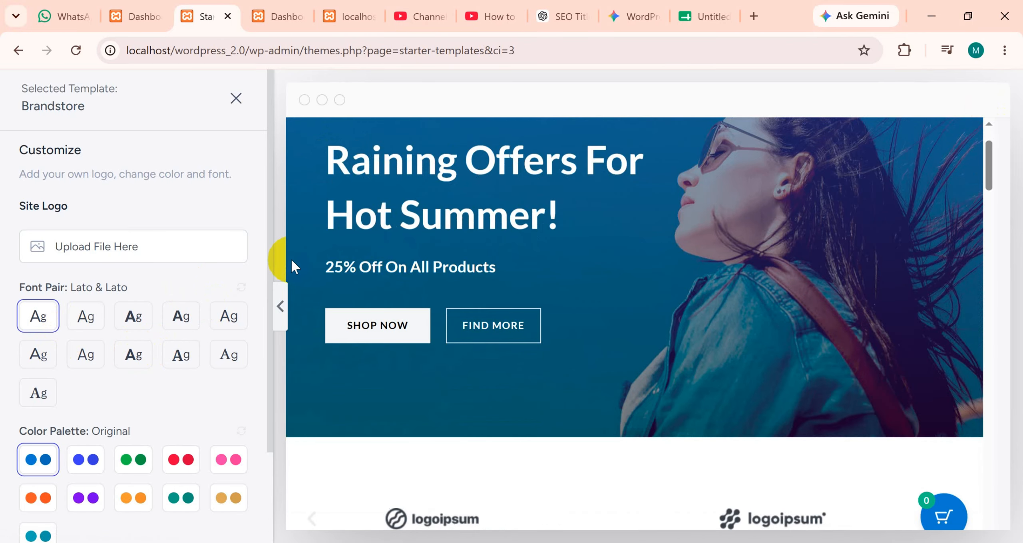
Preview the Plus Jakarta Sans & Manrope, Lexend & DM Sans and Work Sans & Inter font pairs, and restore Lato & Lato.
{"action": "left_click", "coordinate": [99, 327]}
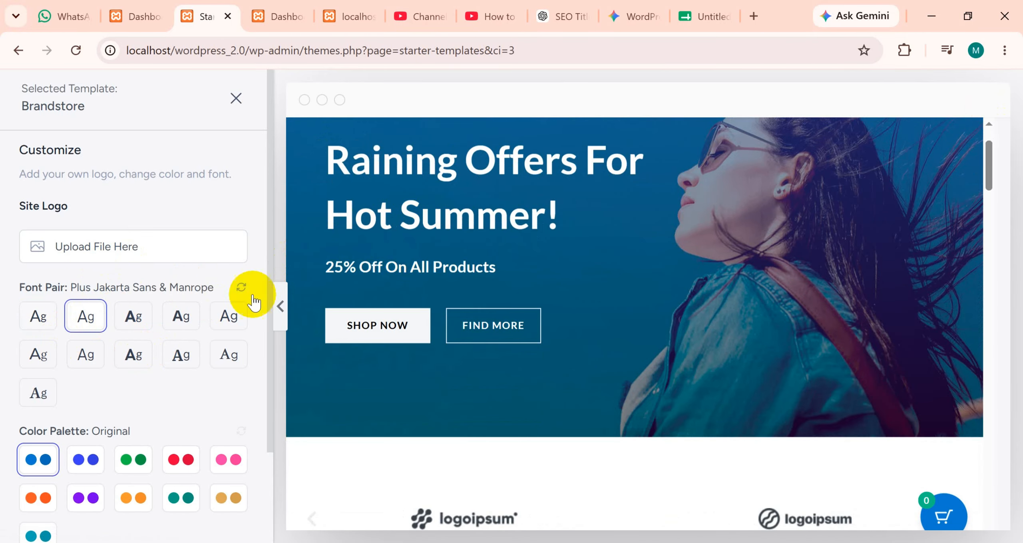
{"action": "left_click", "coordinate": [128, 322]}
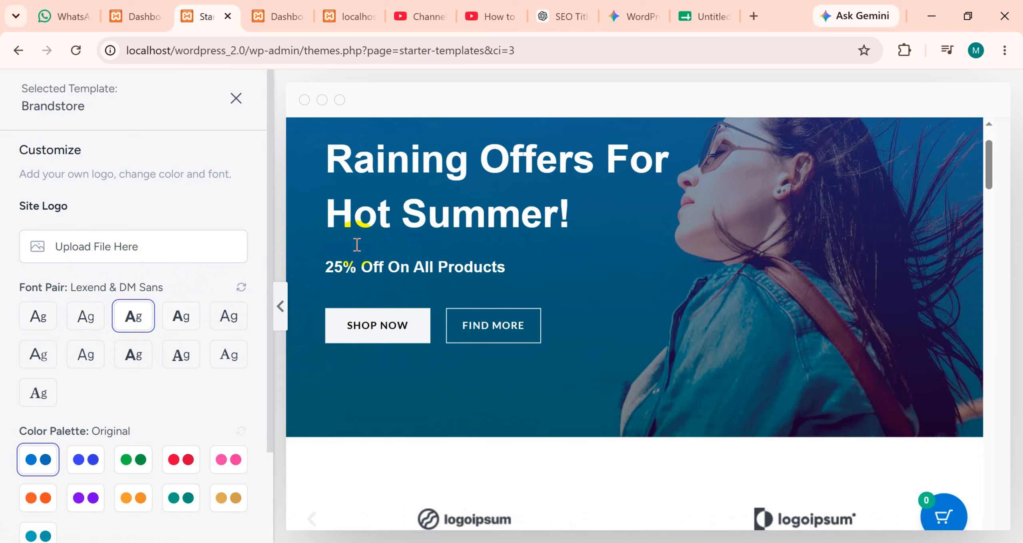
{"action": "left_click", "coordinate": [186, 316]}
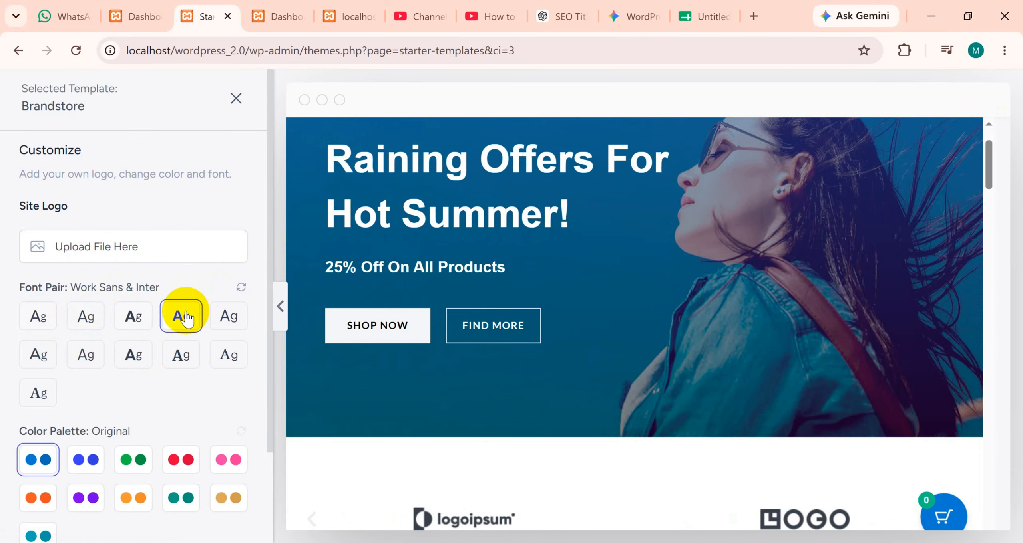
{"action": "left_click", "coordinate": [39, 320]}
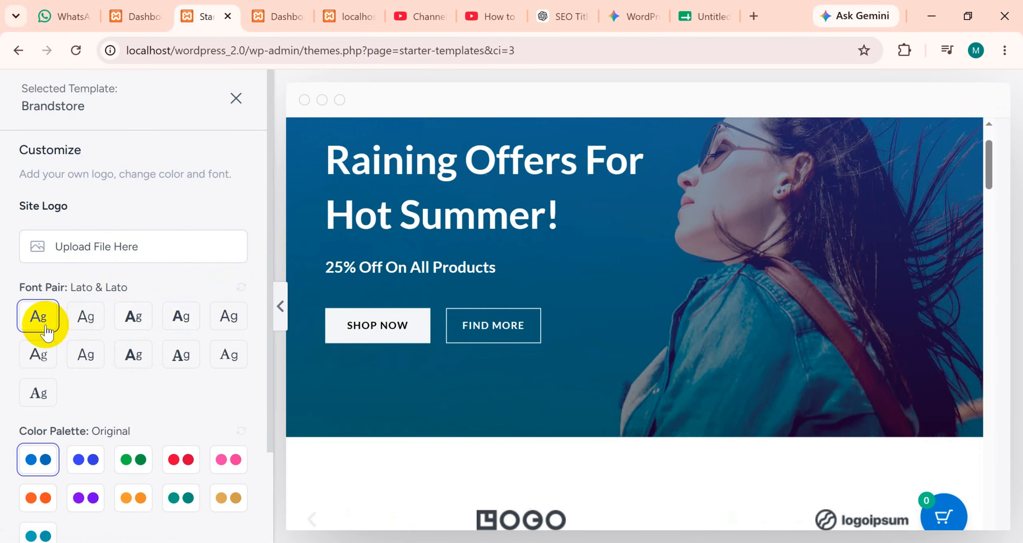
{"action": "scroll", "coordinate": [332, 444], "scroll_direction": "down", "scroll_amount": 8}
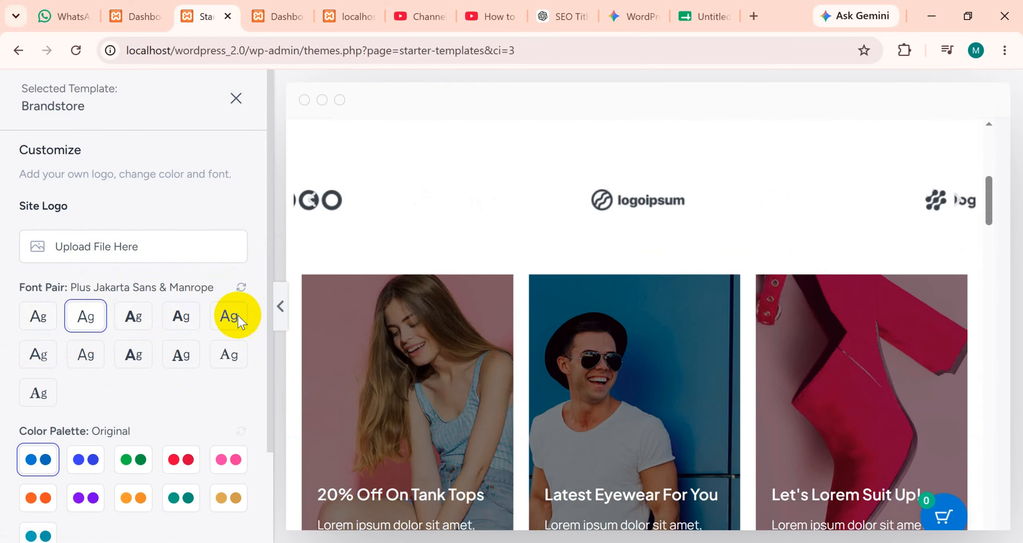
{"action": "scroll", "coordinate": [377, 296], "scroll_direction": "down", "scroll_amount": 8}
{"action": "scroll", "coordinate": [377, 308], "scroll_direction": "down", "scroll_amount": 5}
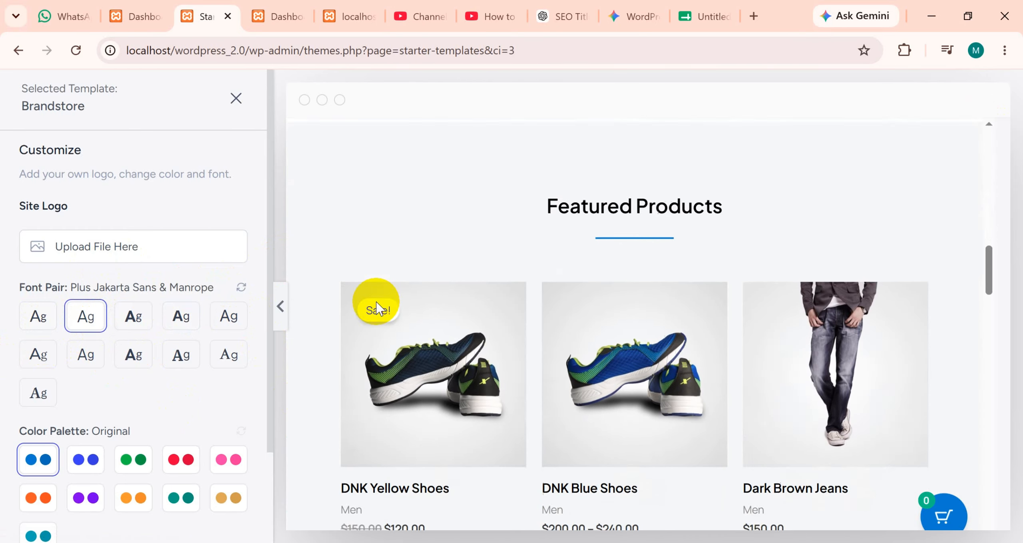
{"action": "left_click", "coordinate": [126, 320]}
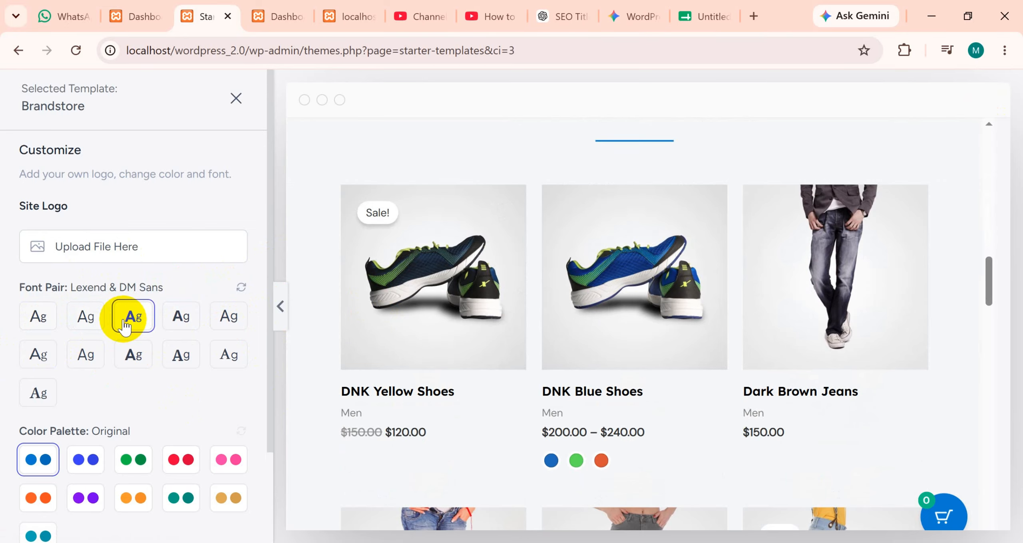
{"action": "left_click", "coordinate": [37, 317]}
Compare the color palettes, including red Style 3 and pink Style 4, on the template preview and choose the green Style 2 palette.
{"action": "scroll", "coordinate": [123, 360], "scroll_direction": "down", "scroll_amount": 2}
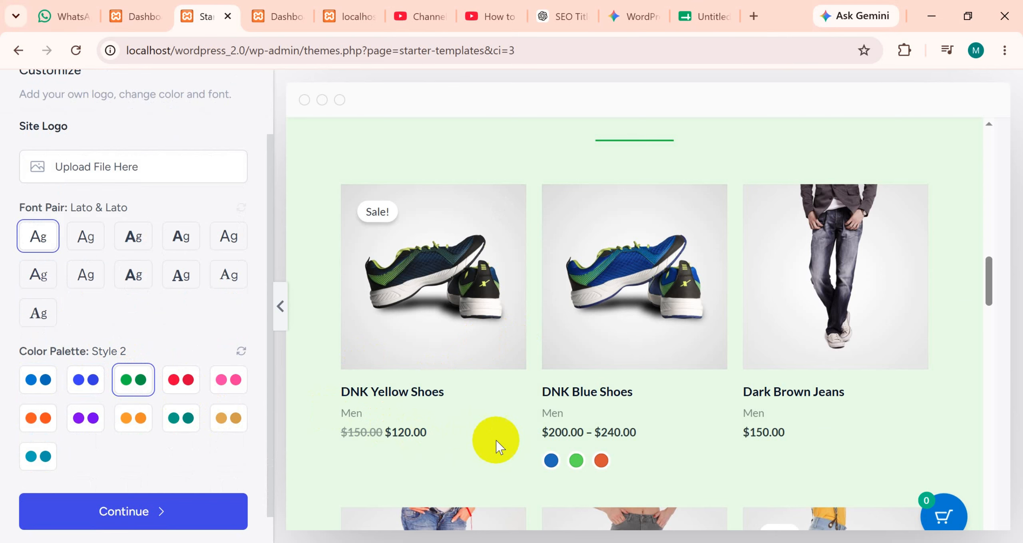
{"action": "left_click", "coordinate": [196, 383]}
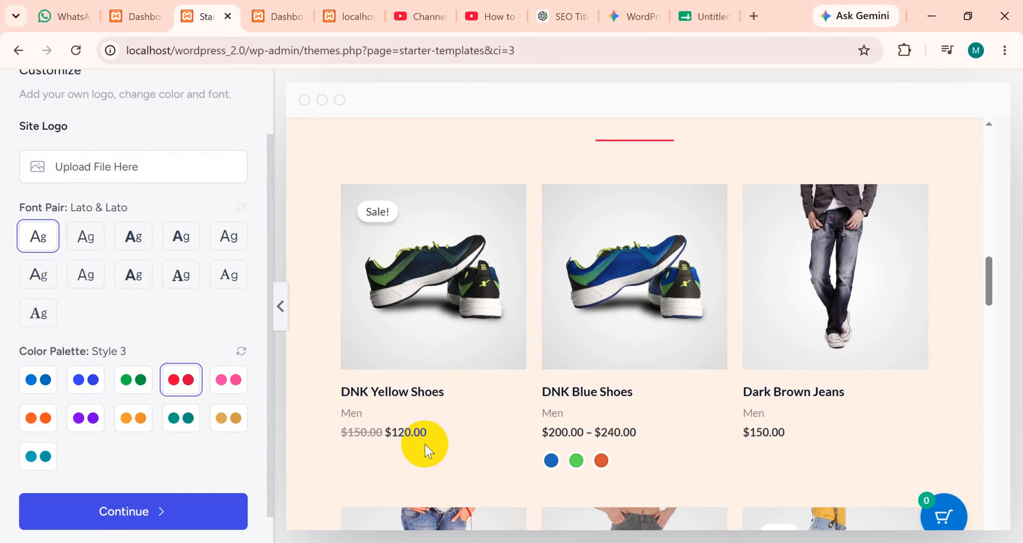
{"action": "scroll", "coordinate": [397, 455], "scroll_direction": "down", "scroll_amount": 4}
{"action": "scroll", "coordinate": [400, 455], "scroll_direction": "down", "scroll_amount": 4}
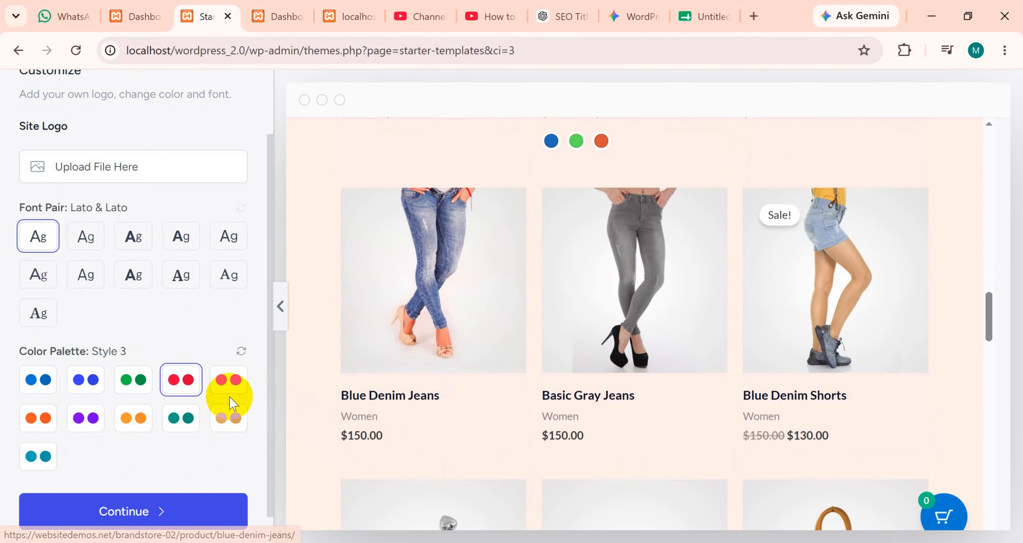
{"action": "left_click", "coordinate": [228, 381]}
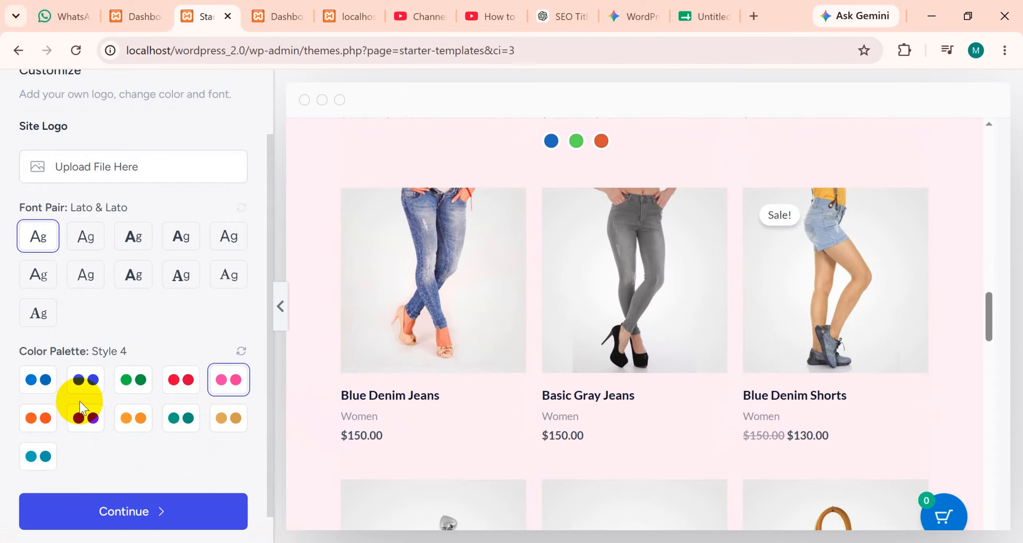
{"action": "left_click", "coordinate": [85, 380]}
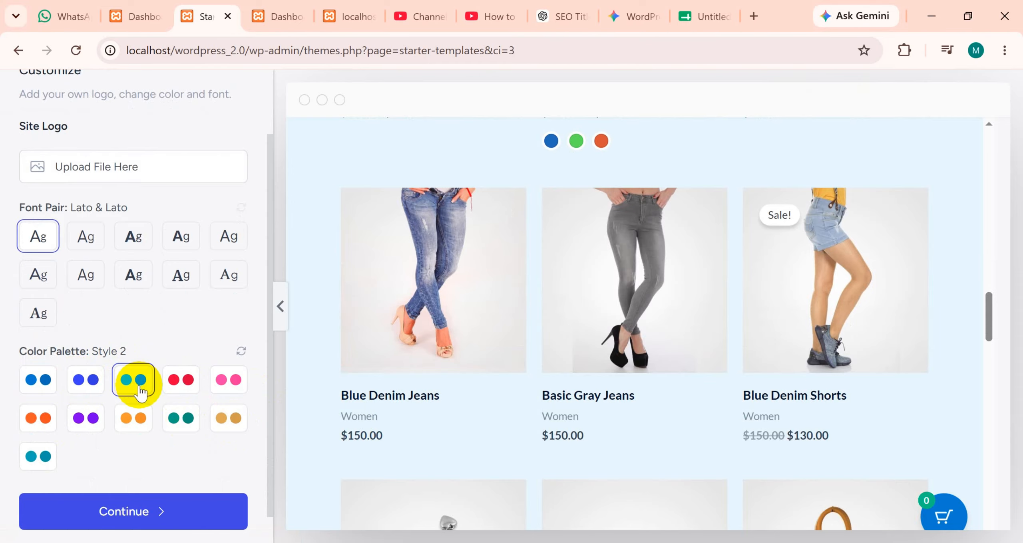
{"action": "scroll", "coordinate": [303, 354], "scroll_direction": "down", "scroll_amount": 15}
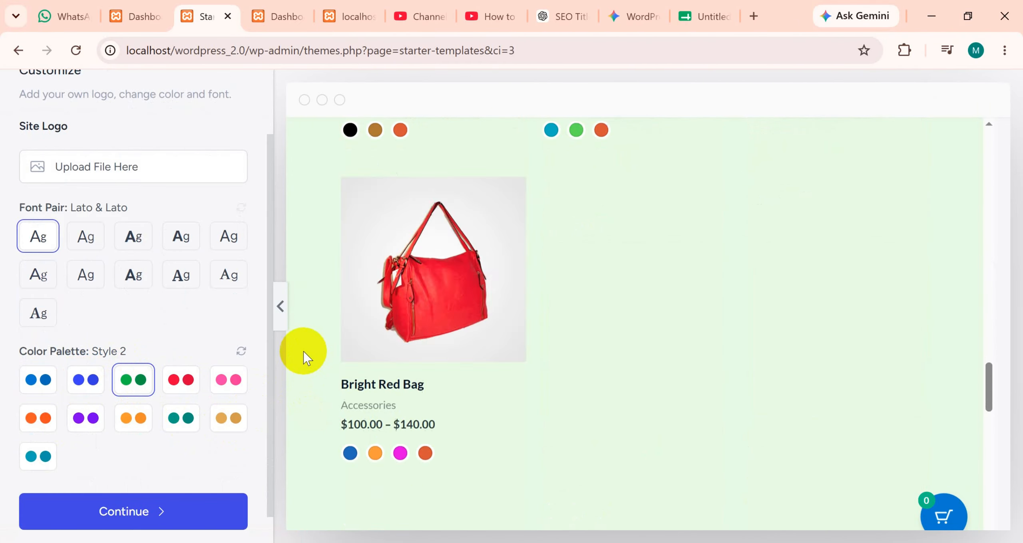
{"action": "scroll", "coordinate": [303, 354], "scroll_direction": "down", "scroll_amount": 6}
{"action": "scroll", "coordinate": [302, 350], "scroll_direction": "up", "scroll_amount": 20}
{"action": "scroll", "coordinate": [156, 476], "scroll_direction": "up", "scroll_amount": 1}
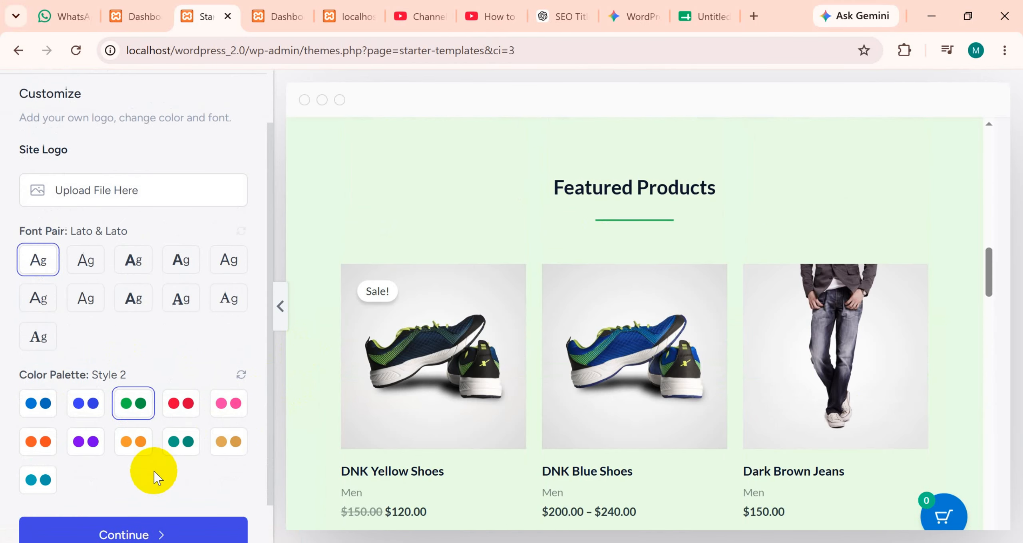
Continue with the customized Brandstore design and skip the selection of additional website features.
{"action": "scroll", "coordinate": [153, 476], "scroll_direction": "down", "scroll_amount": 1}
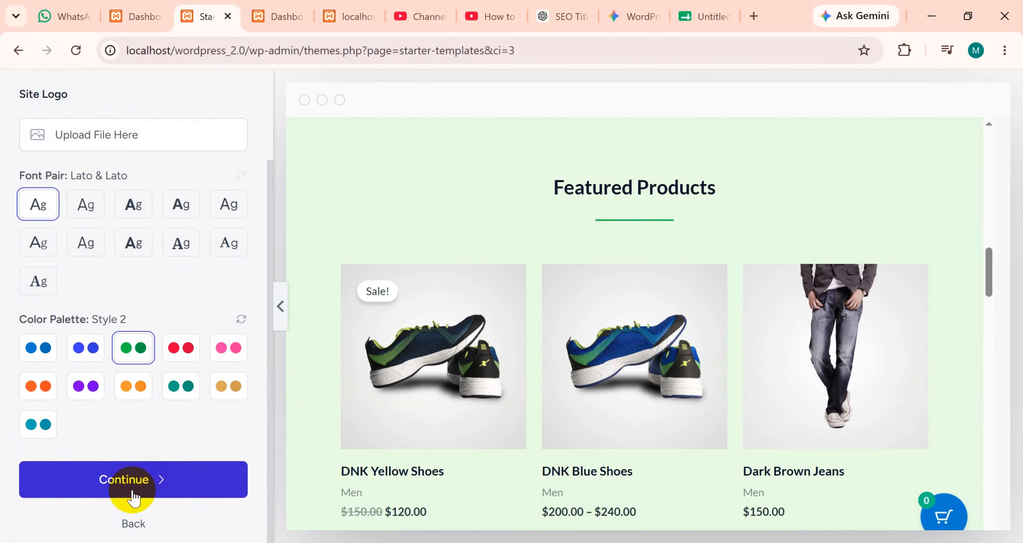
{"action": "left_click", "coordinate": [159, 492]}
{"action": "scroll", "coordinate": [605, 383], "scroll_direction": "down", "scroll_amount": 8}
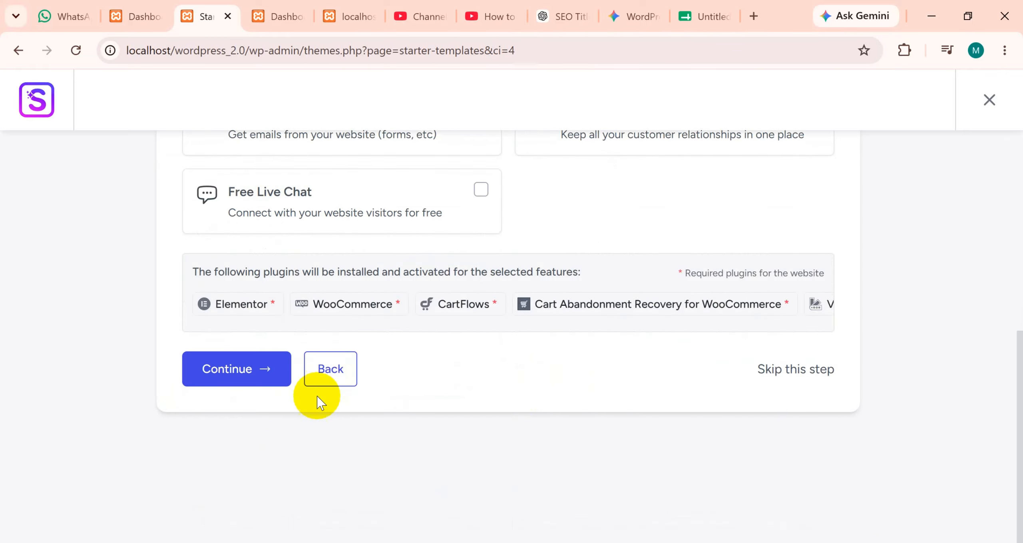
{"action": "scroll", "coordinate": [605, 382], "scroll_direction": "up", "scroll_amount": 4}
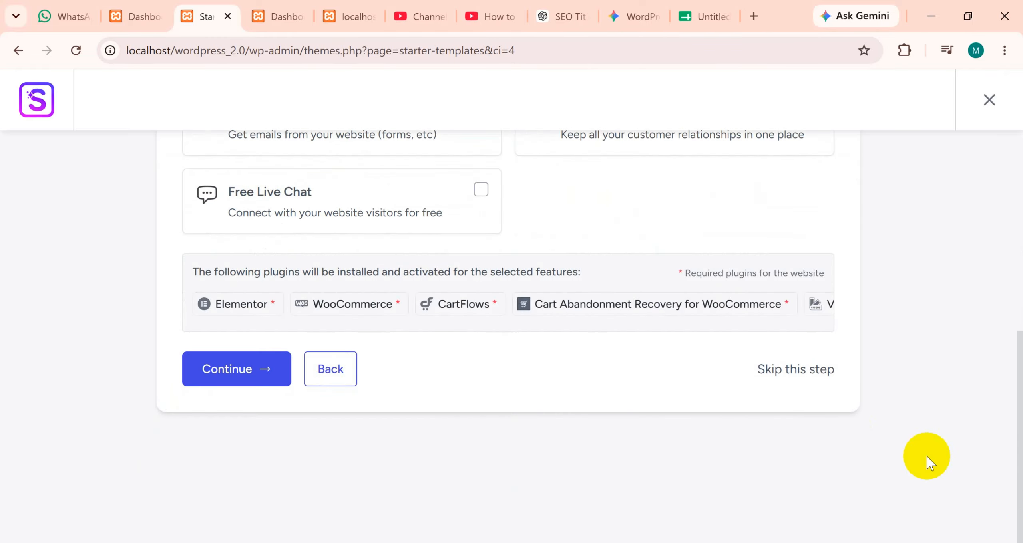
{"action": "left_click", "coordinate": [779, 371]}
Skip the plugin update condition and start building the website without submitting the details form.
{"action": "scroll", "coordinate": [559, 440], "scroll_direction": "down", "scroll_amount": 2}
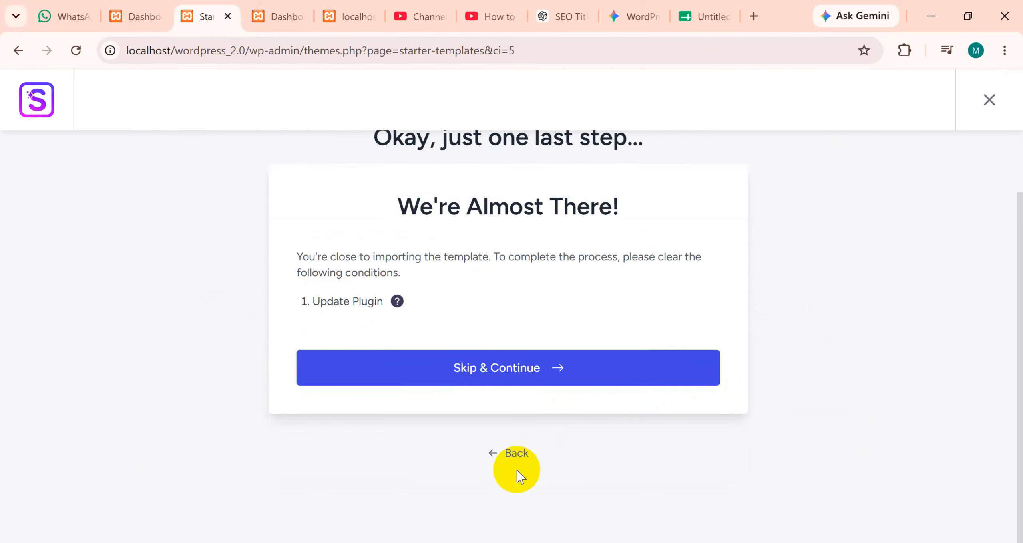
{"action": "left_click", "coordinate": [484, 369]}
{"action": "left_click", "coordinate": [496, 406]}
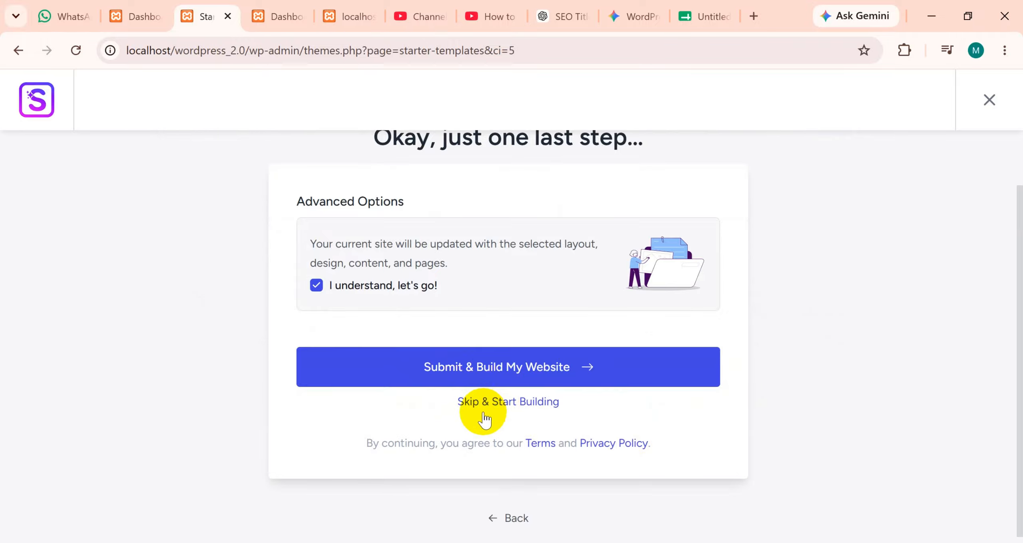
Check the status of the required plugins and the import progress while the website is being built.
{"action": "scroll", "coordinate": [548, 365], "scroll_direction": "down", "scroll_amount": 2}
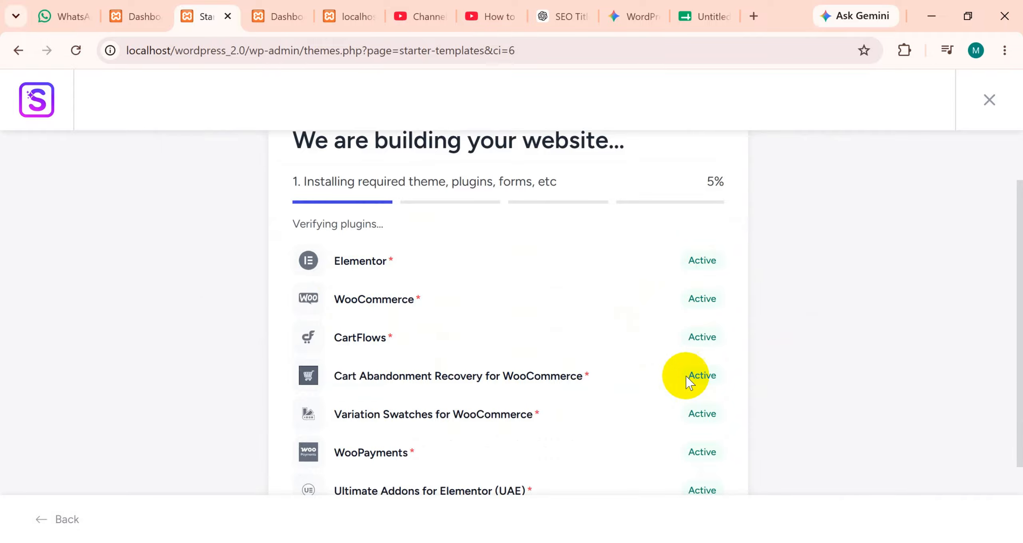
{"action": "scroll", "coordinate": [685, 376], "scroll_direction": "down", "scroll_amount": 5}
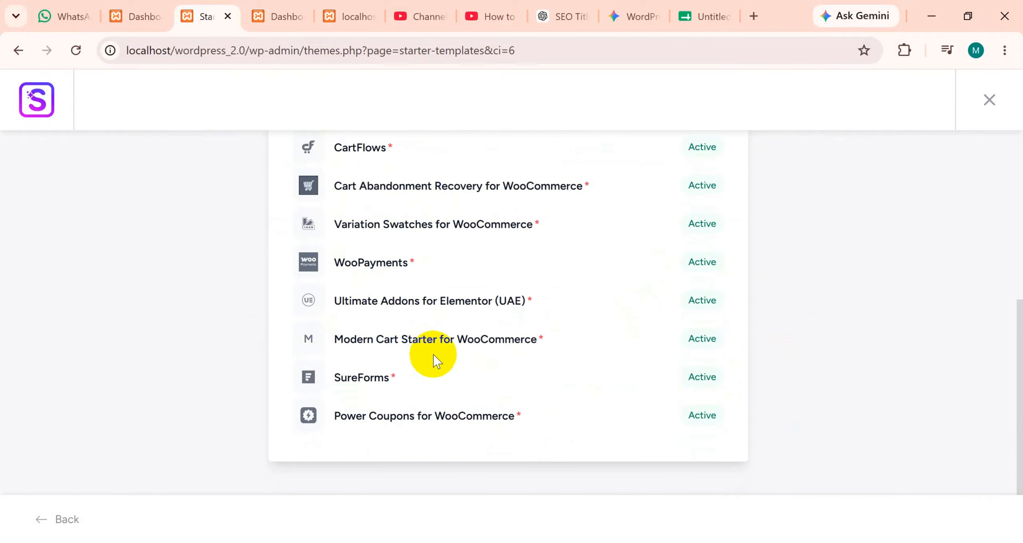
{"action": "scroll", "coordinate": [400, 343], "scroll_direction": "up", "scroll_amount": 7}
{"action": "scroll", "coordinate": [616, 335], "scroll_direction": "down", "scroll_amount": 4}
{"action": "scroll", "coordinate": [708, 288], "scroll_direction": "down", "scroll_amount": 2}
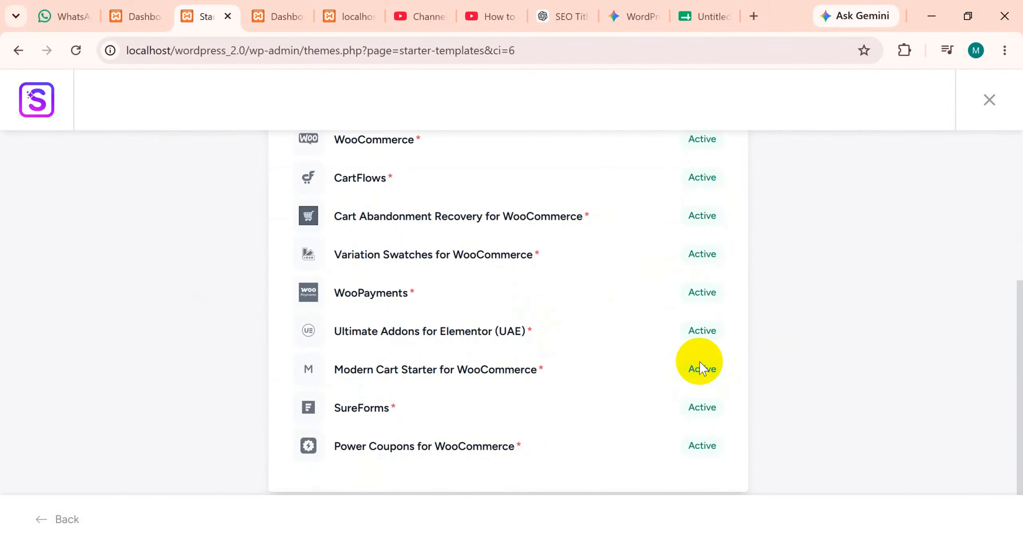
{"action": "scroll", "coordinate": [615, 352], "scroll_direction": "up", "scroll_amount": 6}
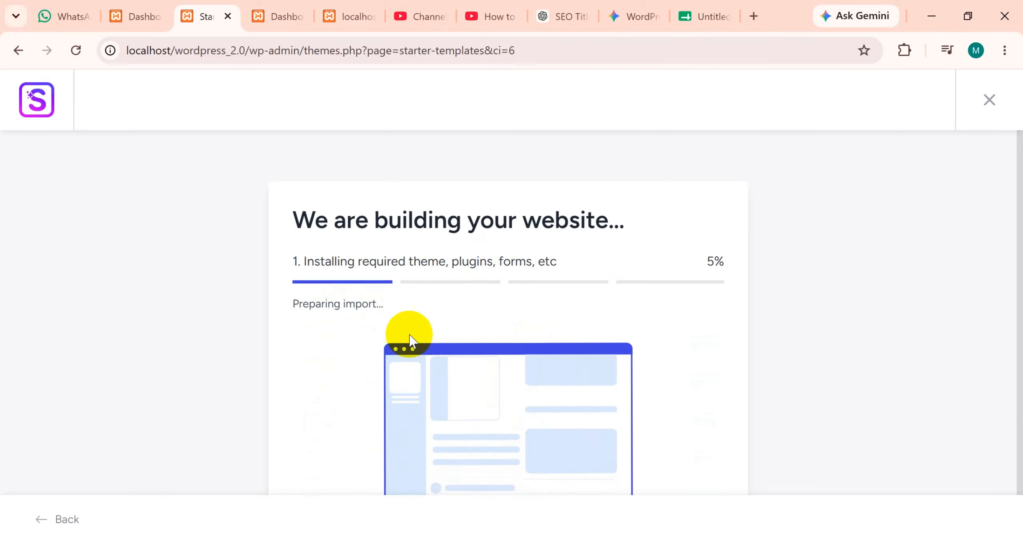
{"action": "scroll", "coordinate": [411, 348], "scroll_direction": "down", "scroll_amount": 2}
{"action": "scroll", "coordinate": [420, 362], "scroll_direction": "up", "scroll_amount": 2}
{"action": "scroll", "coordinate": [432, 365], "scroll_direction": "down", "scroll_amount": 2}
{"action": "scroll", "coordinate": [433, 361], "scroll_direction": "up", "scroll_amount": 2}
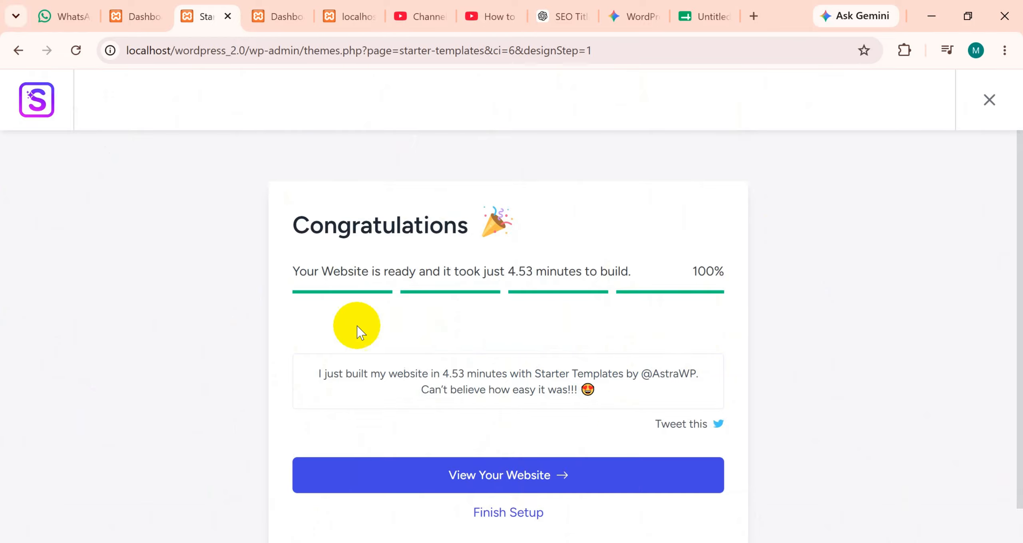
Open the newly built website and look over its home page, including the logo carousel, products and footer.
{"action": "scroll", "coordinate": [558, 338], "scroll_direction": "down", "scroll_amount": 2}
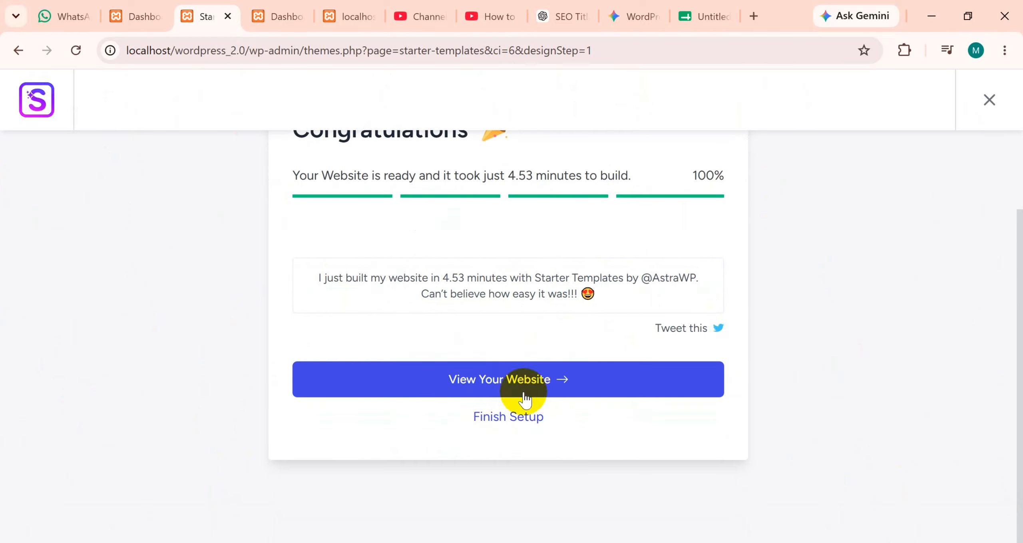
{"action": "left_click", "coordinate": [494, 382]}
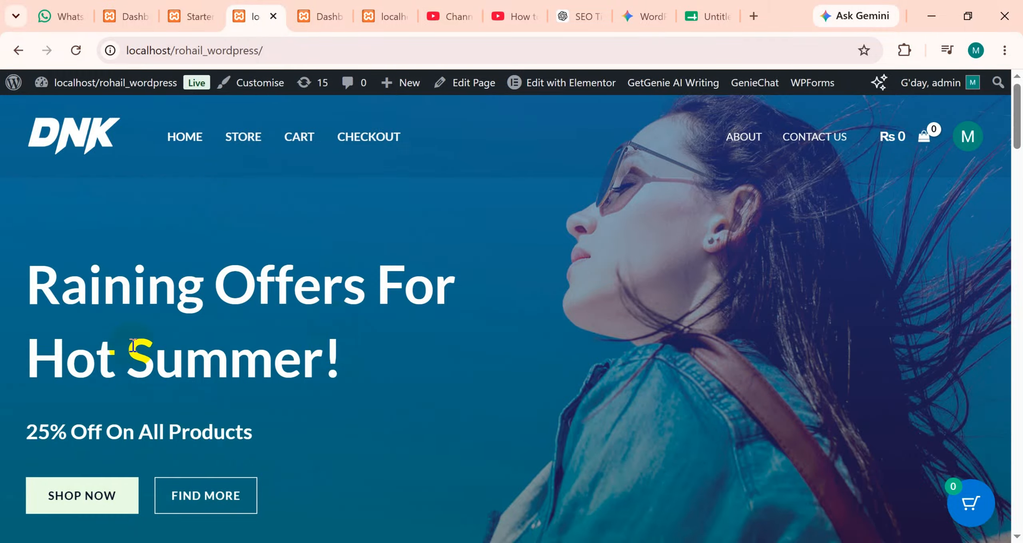
{"action": "scroll", "coordinate": [348, 286], "scroll_direction": "down", "scroll_amount": 10}
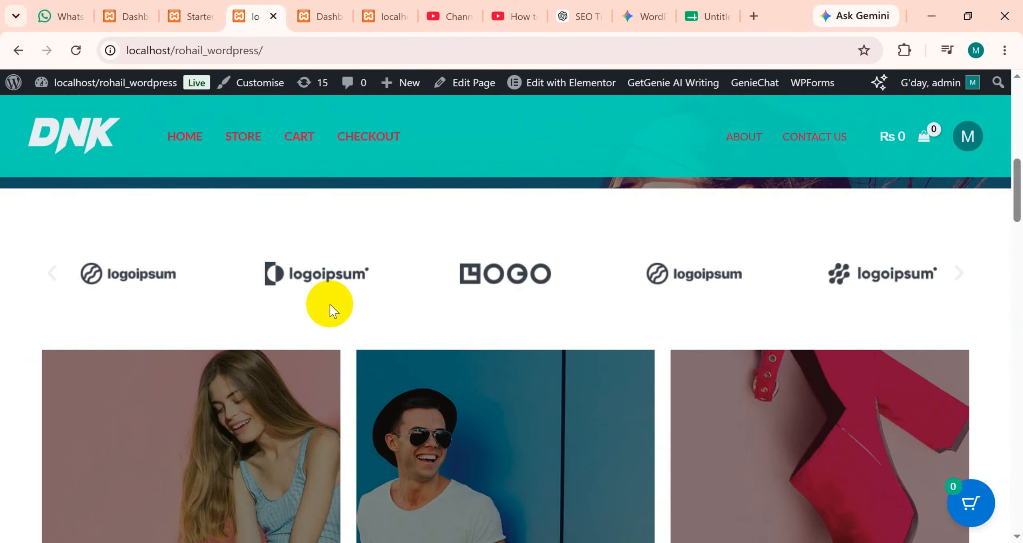
{"action": "left_click", "coordinate": [962, 274]}
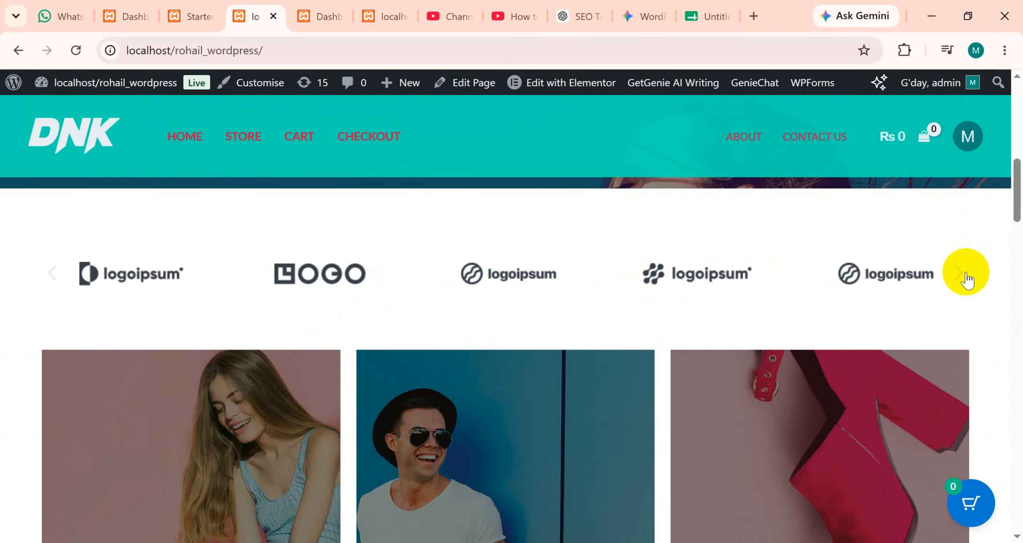
{"action": "left_click", "coordinate": [962, 277]}
{"action": "scroll", "coordinate": [676, 392], "scroll_direction": "down", "scroll_amount": 15}
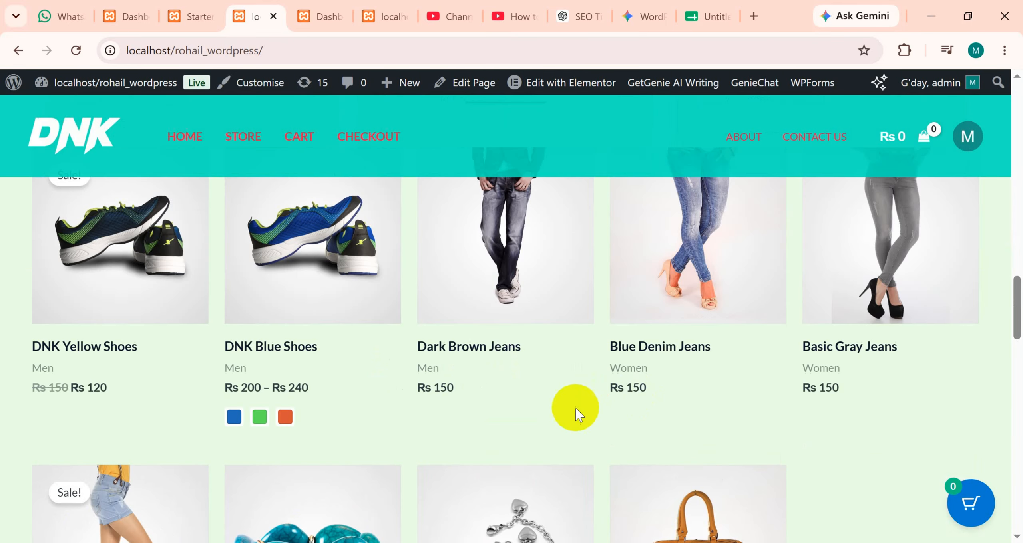
{"action": "scroll", "coordinate": [523, 423], "scroll_direction": "down", "scroll_amount": 10}
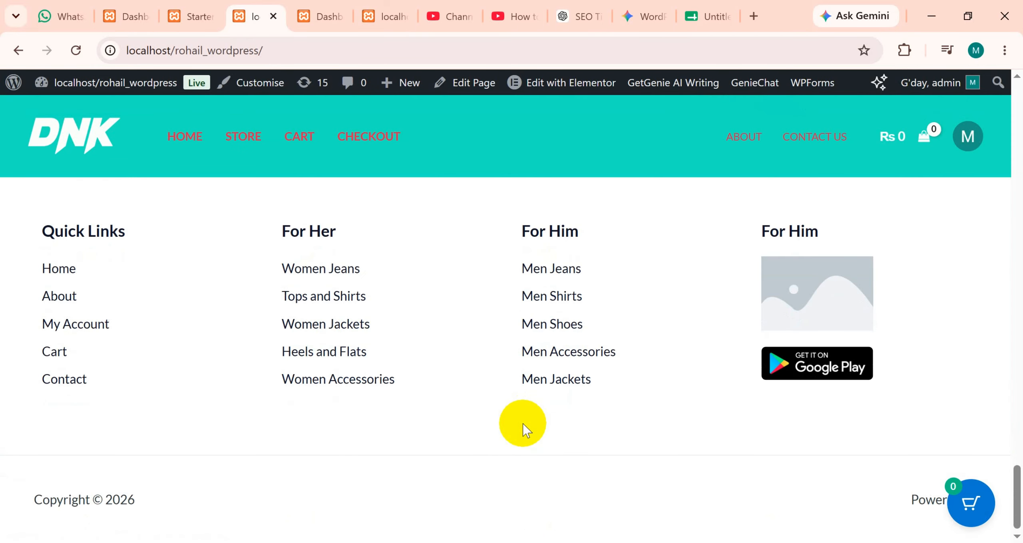
{"action": "scroll", "coordinate": [524, 425], "scroll_direction": "up", "scroll_amount": 20}
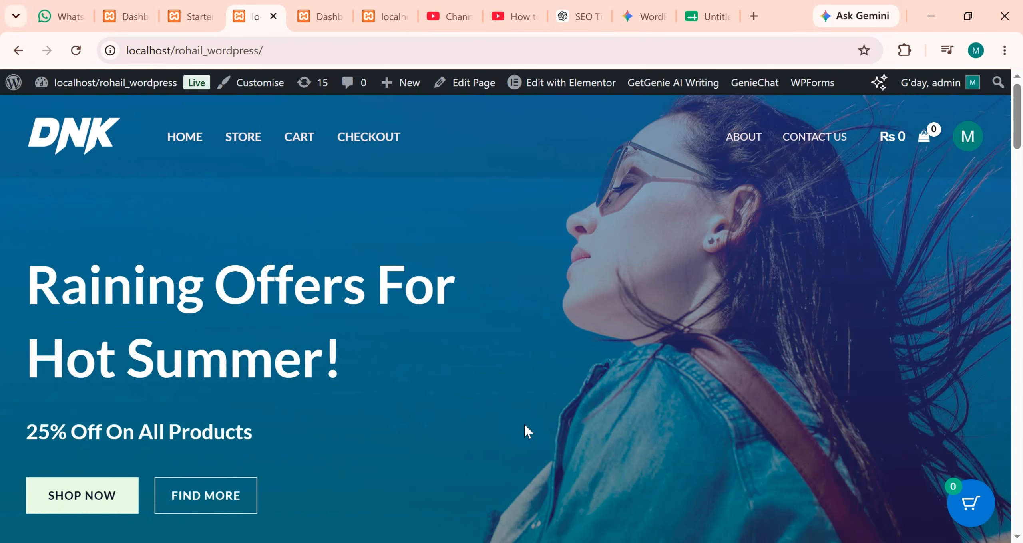
Look over the site's Contact Us page and its contact form, and return to the home page.
{"action": "left_click", "coordinate": [806, 138]}
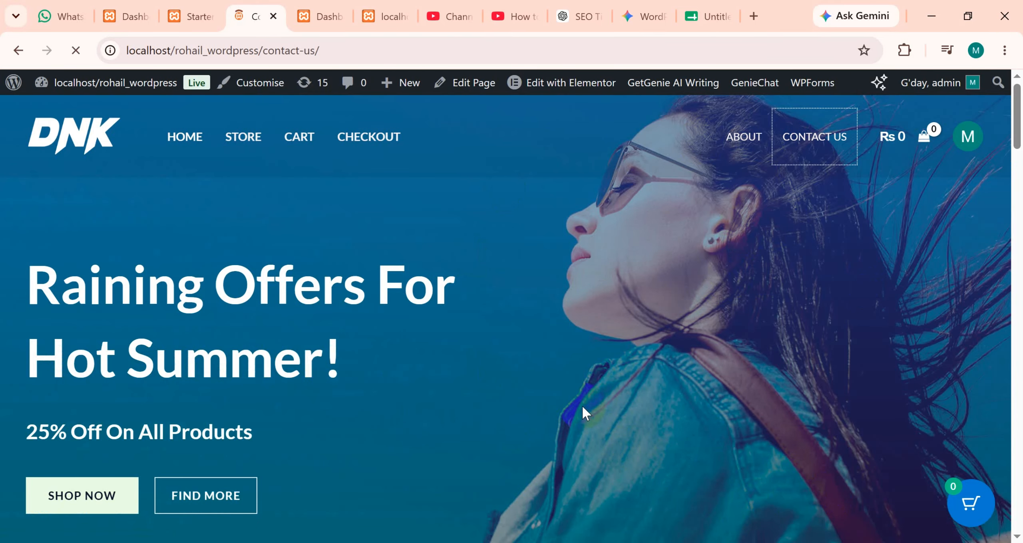
{"action": "scroll", "coordinate": [507, 326], "scroll_direction": "down", "scroll_amount": 10}
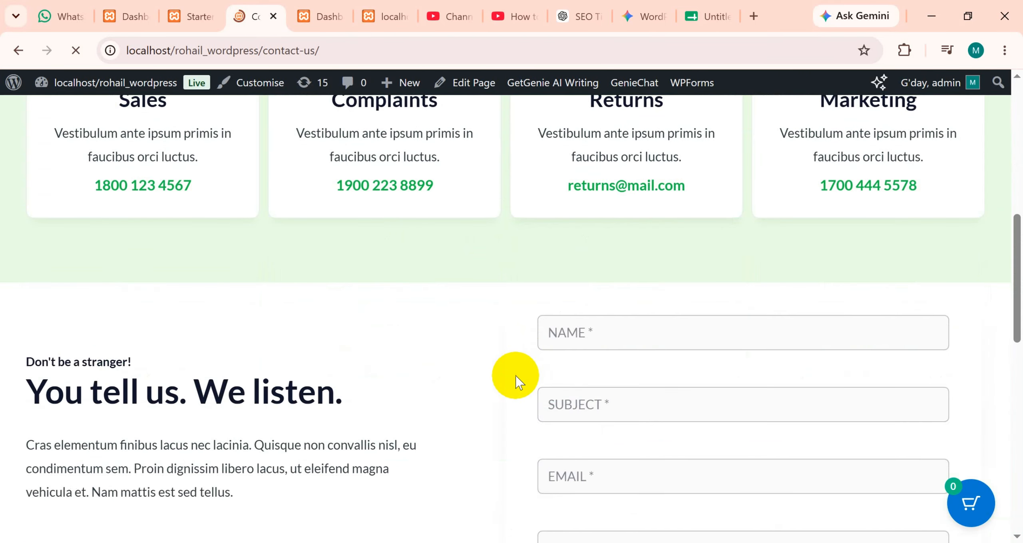
{"action": "scroll", "coordinate": [151, 217], "scroll_direction": "up", "scroll_amount": 12}
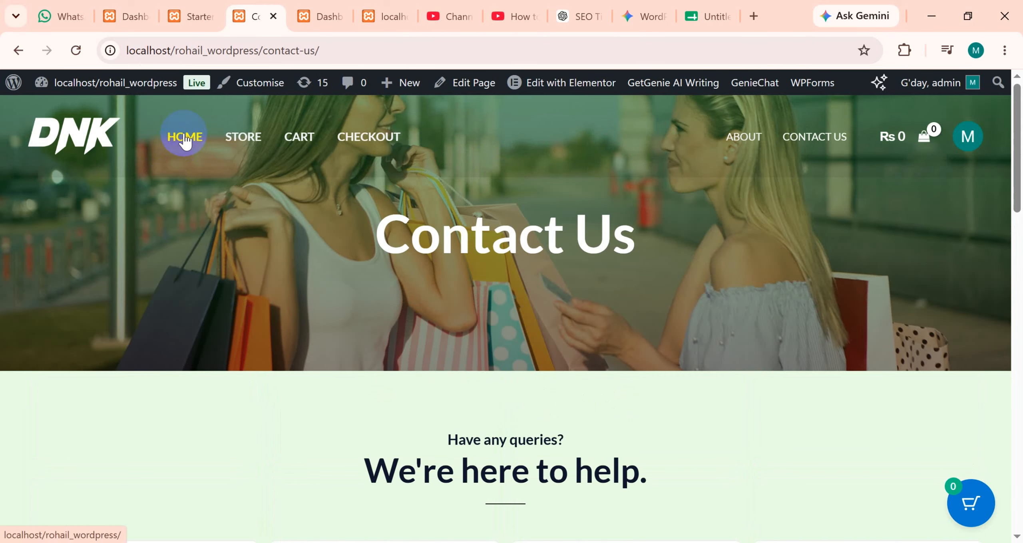
{"action": "left_click", "coordinate": [184, 132]}
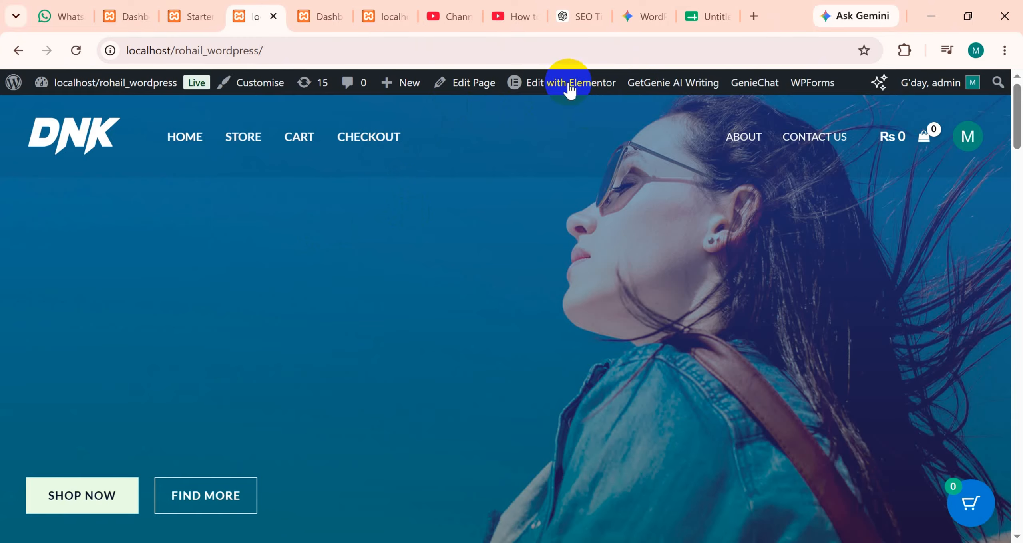
Open the home page in Elementor and open the "Raining Offers For Hot Summer!" heading for editing.
{"action": "left_click", "coordinate": [548, 87]}
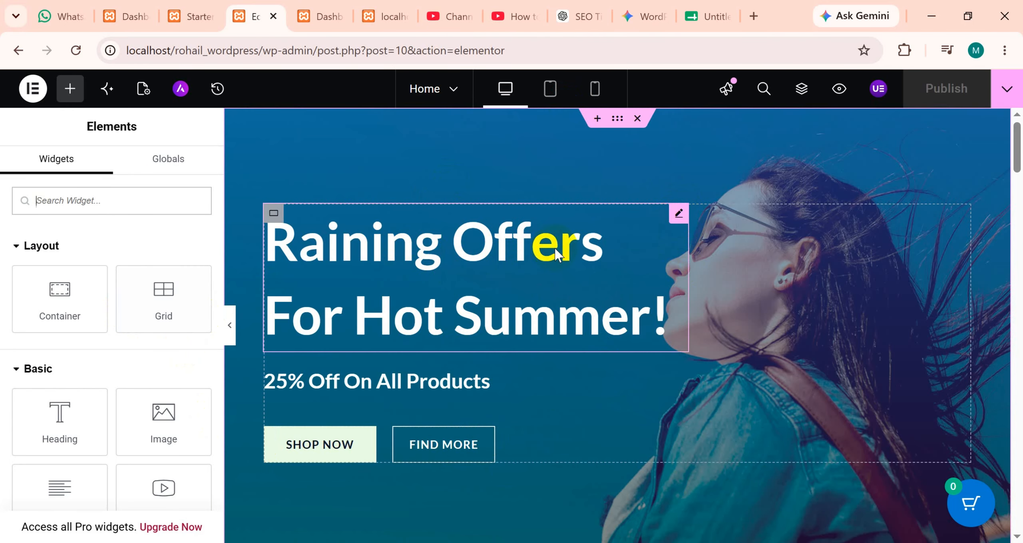
{"action": "left_click", "coordinate": [673, 221]}
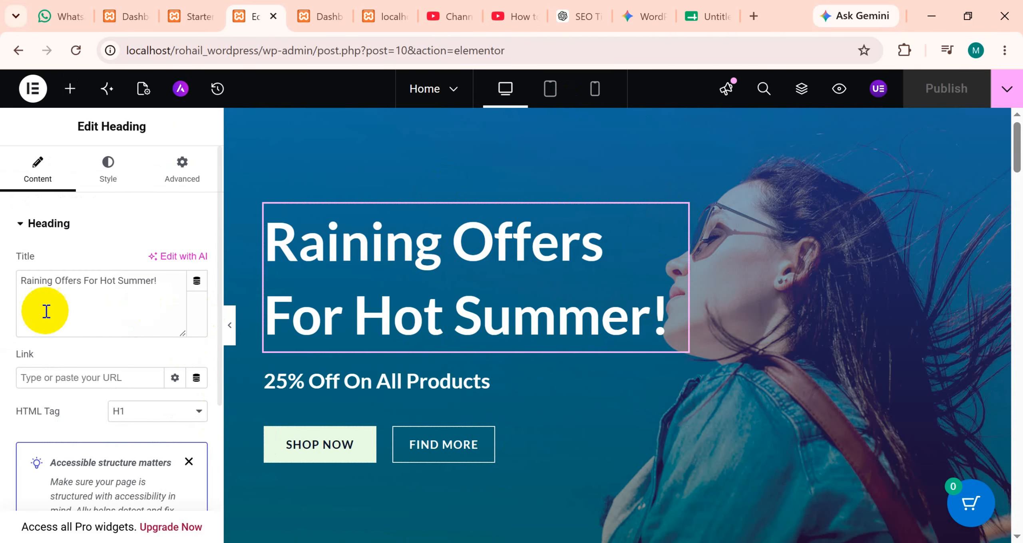
{"action": "left_click_drag", "start_coordinate": [168, 285], "coordinate": [31, 276]}
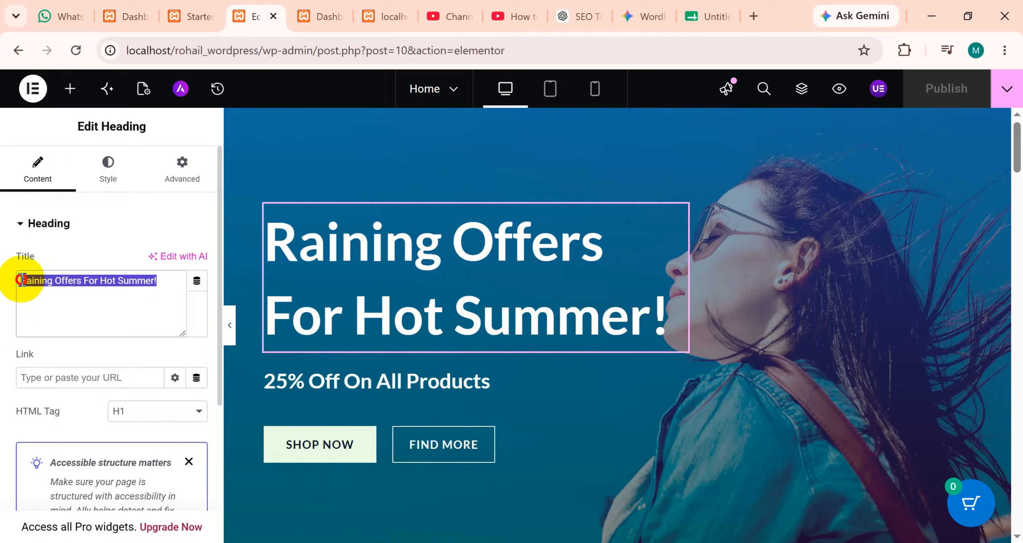
{"action": "left_click", "coordinate": [174, 286]}
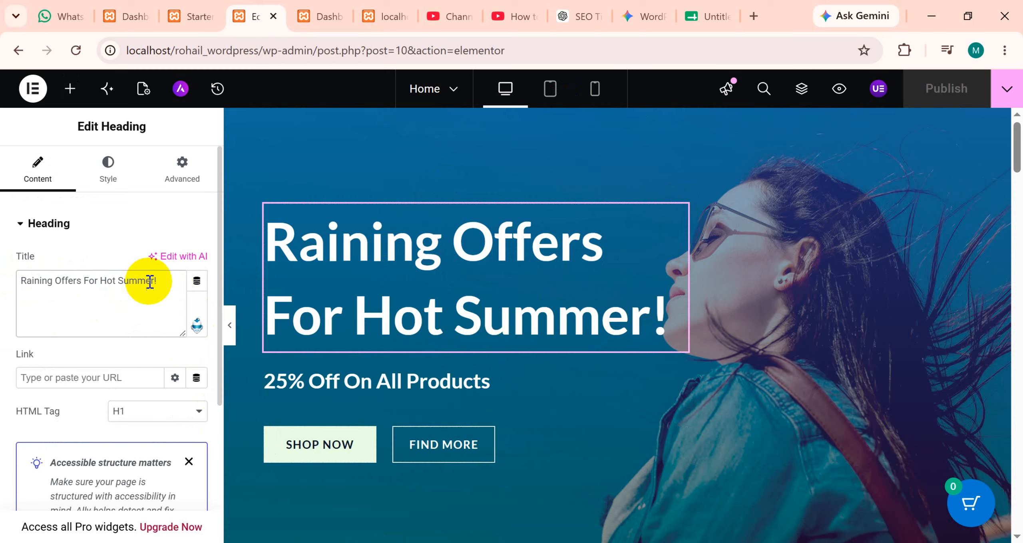
Delete the hero heading's title text and undo the deletion.
{"action": "left_click_drag", "start_coordinate": [163, 280], "coordinate": [2, 281]}
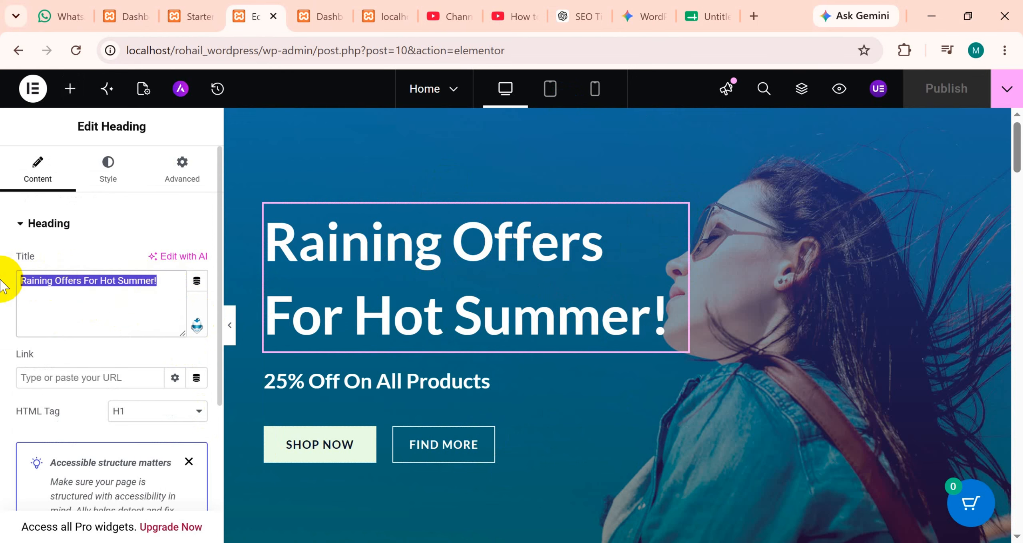
{"action": "key", "text": "BackSpace"}
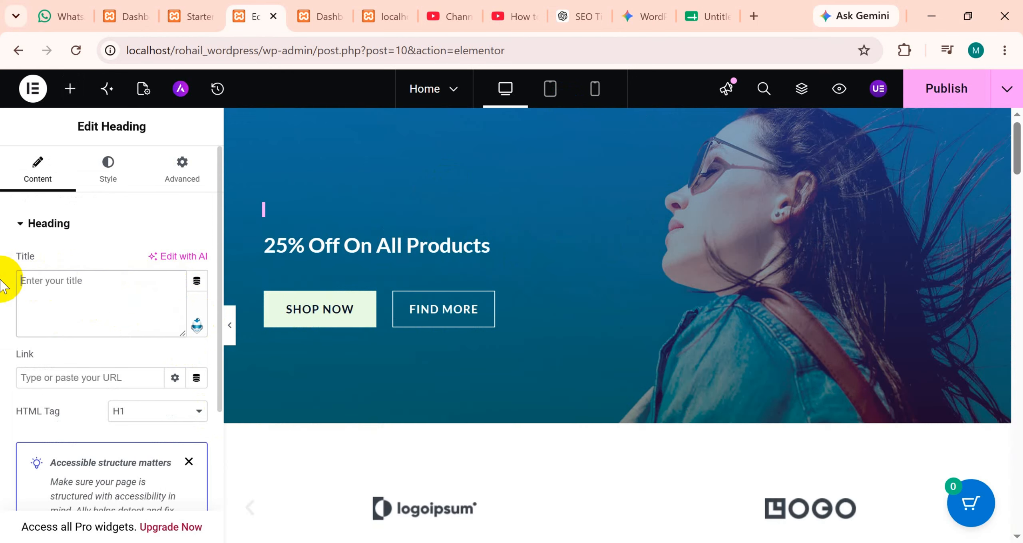
{"action": "key", "text": "ctrl+z"}
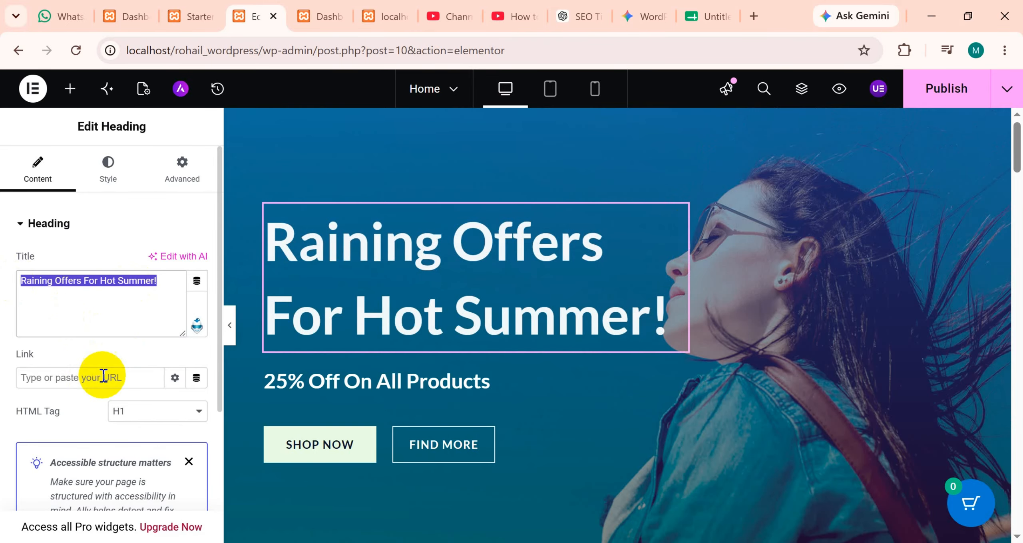
Try the H2 and H4 HTML tags on the hero heading and set it back to H1.
{"action": "left_click", "coordinate": [144, 412]}
{"action": "left_click", "coordinate": [137, 257]}
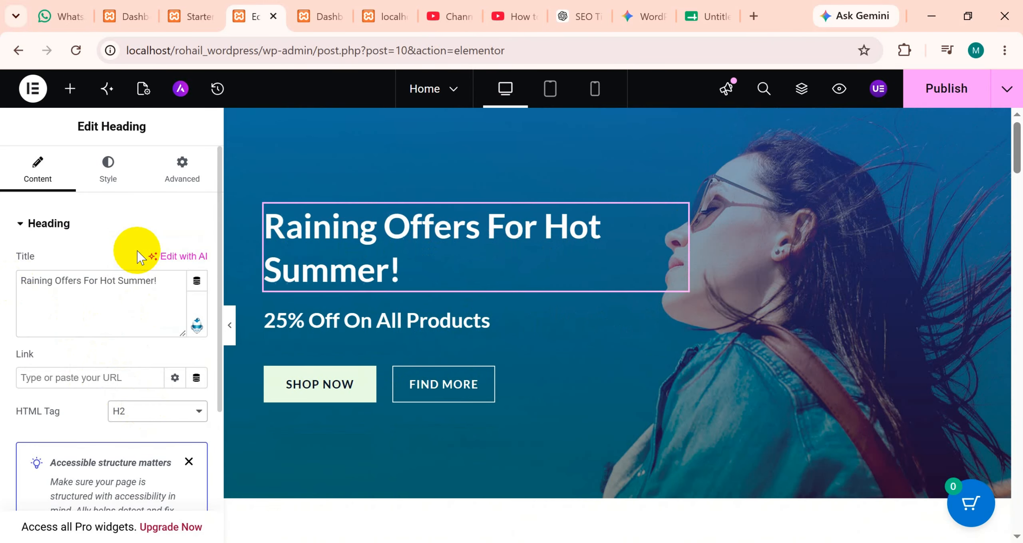
{"action": "left_click", "coordinate": [146, 413]}
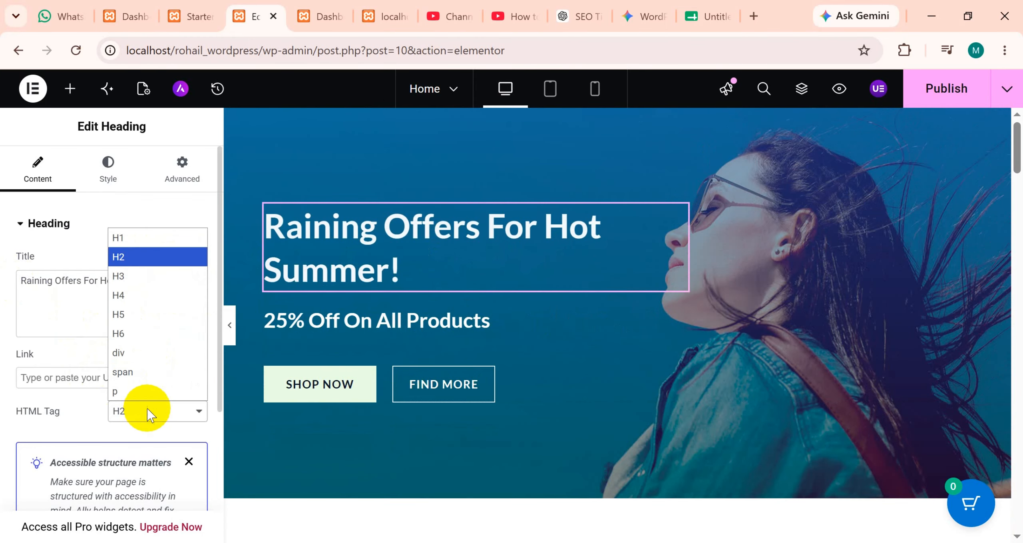
{"action": "left_click", "coordinate": [161, 297]}
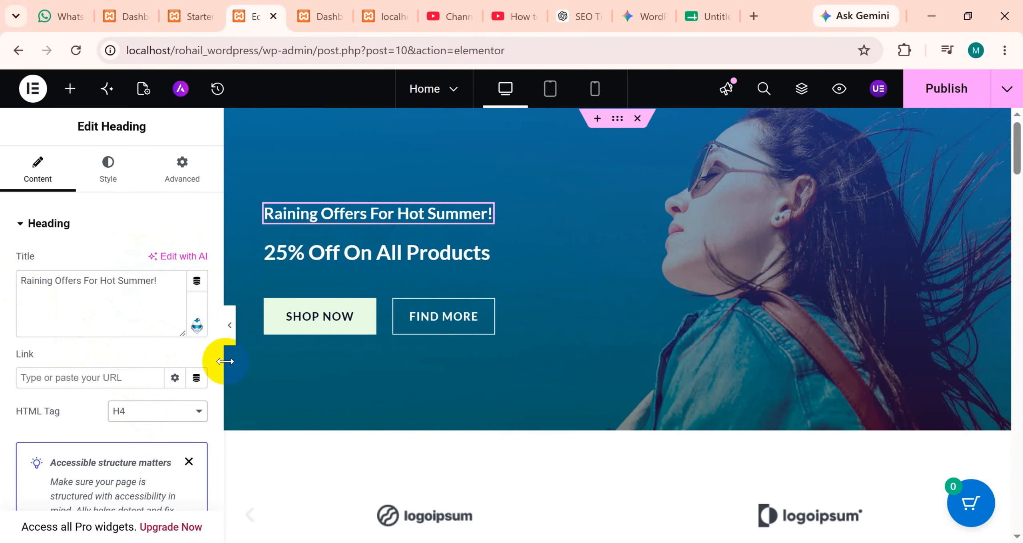
{"action": "left_click", "coordinate": [137, 412]}
{"action": "left_click", "coordinate": [160, 222]}
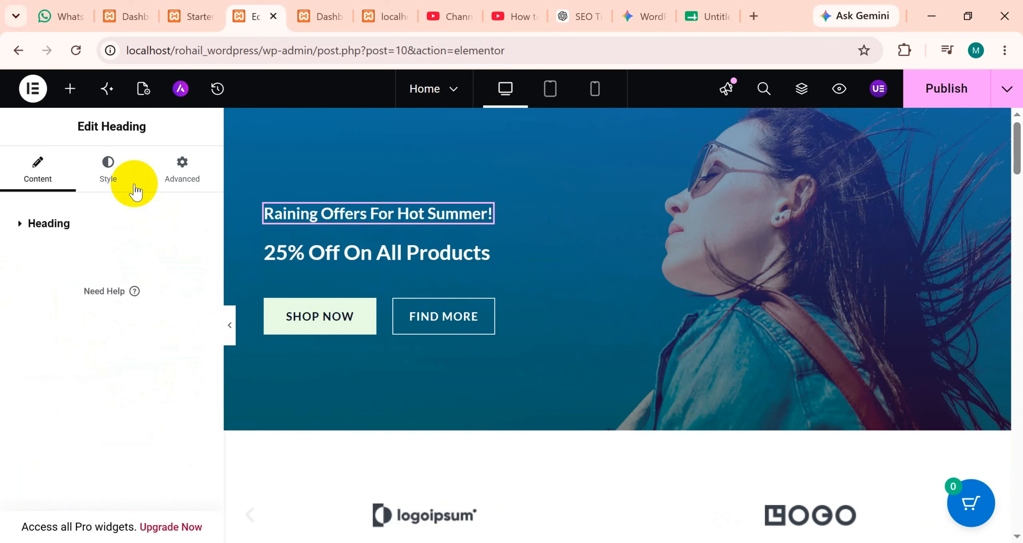
{"action": "left_click", "coordinate": [45, 224]}
{"action": "left_click", "coordinate": [146, 425]}
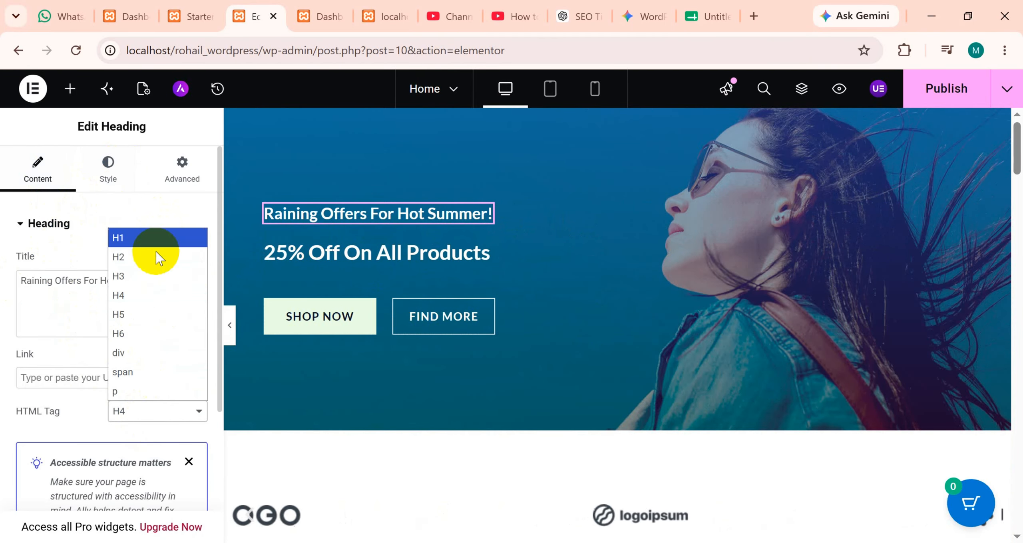
{"action": "left_click", "coordinate": [155, 239]}
Try centre and right alignment on the hero heading and settle on left alignment.
{"action": "left_click", "coordinate": [98, 178]}
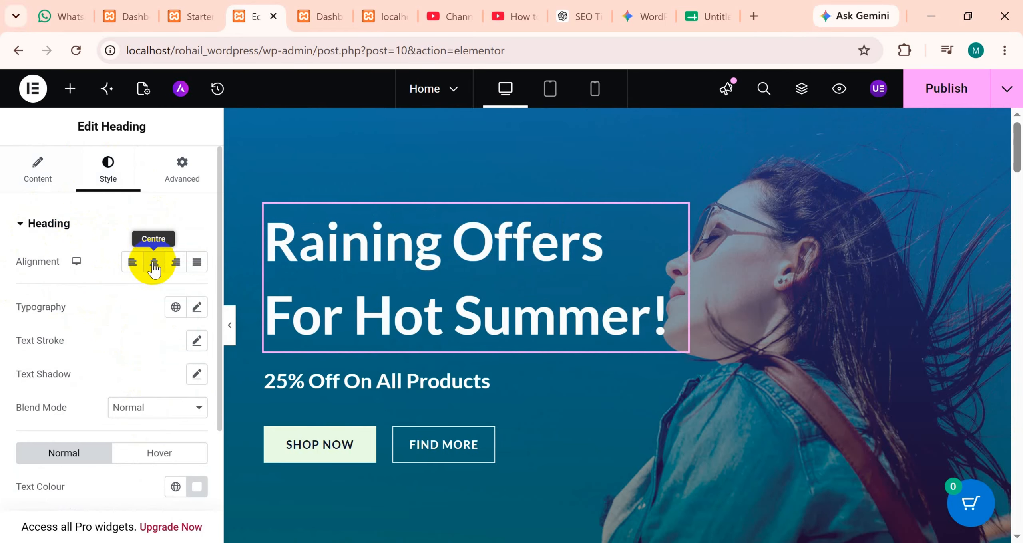
{"action": "left_click", "coordinate": [154, 262]}
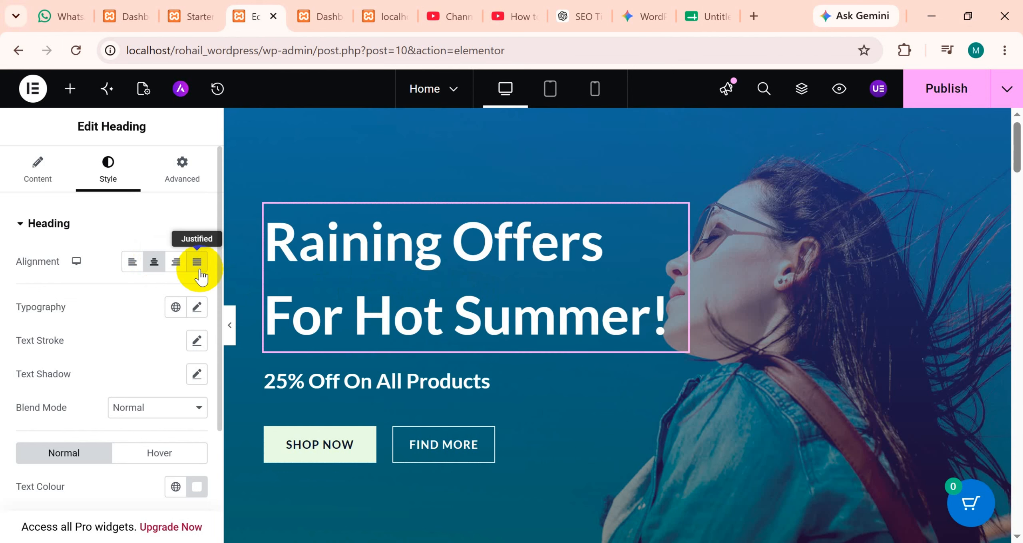
{"action": "left_click", "coordinate": [176, 261]}
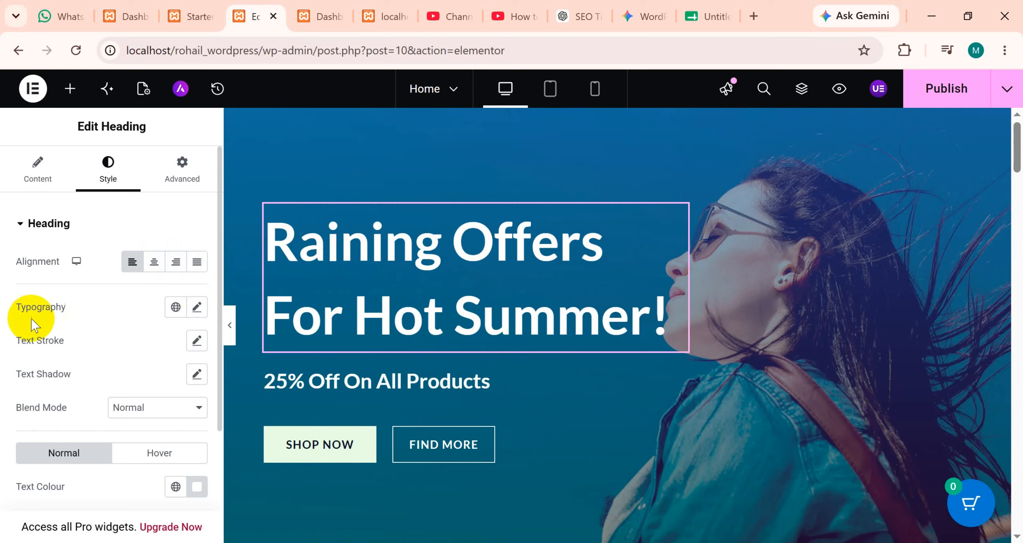
Set the hero heading's link colour in the hover state to a dark red.
{"action": "scroll", "coordinate": [42, 394], "scroll_direction": "down", "scroll_amount": 2}
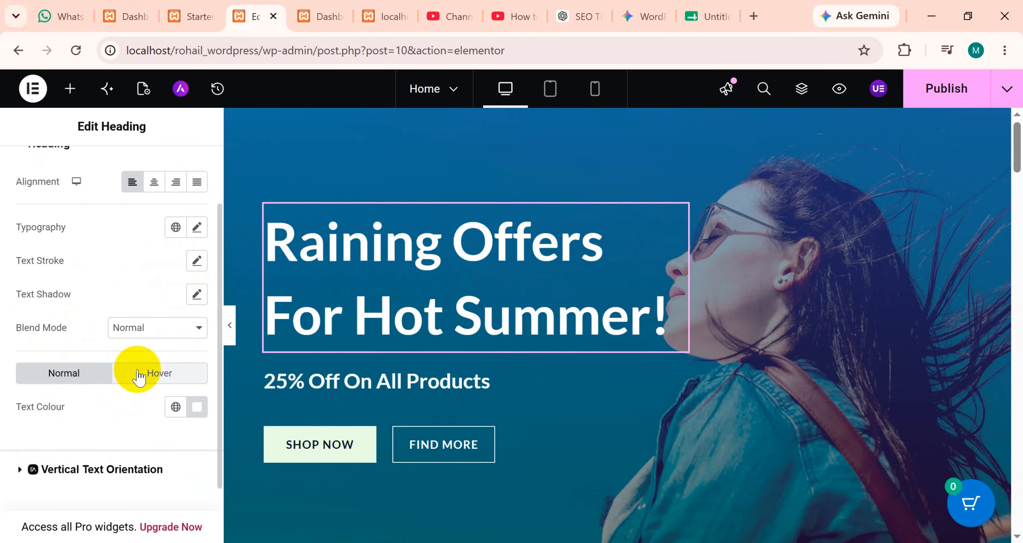
{"action": "left_click", "coordinate": [169, 384]}
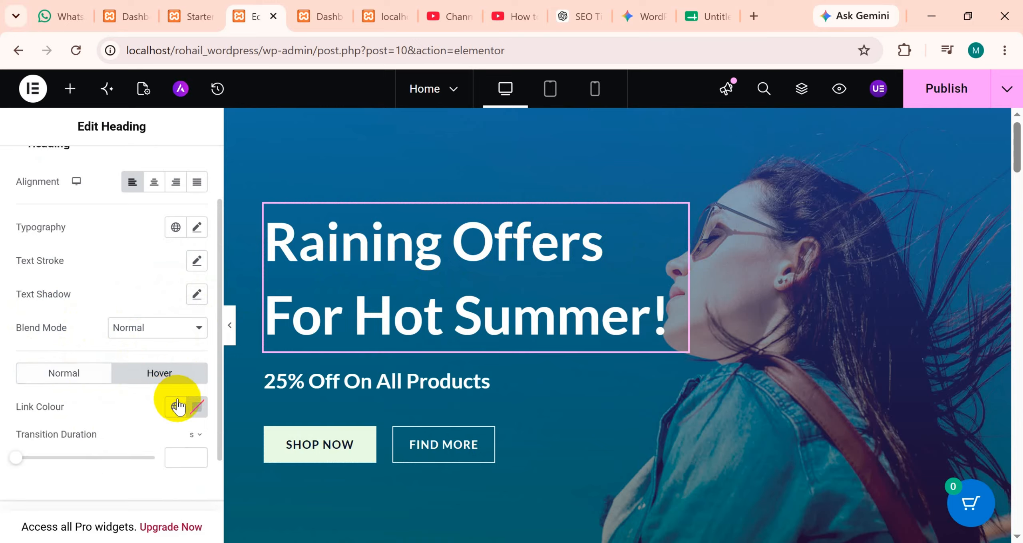
{"action": "left_click", "coordinate": [197, 408]}
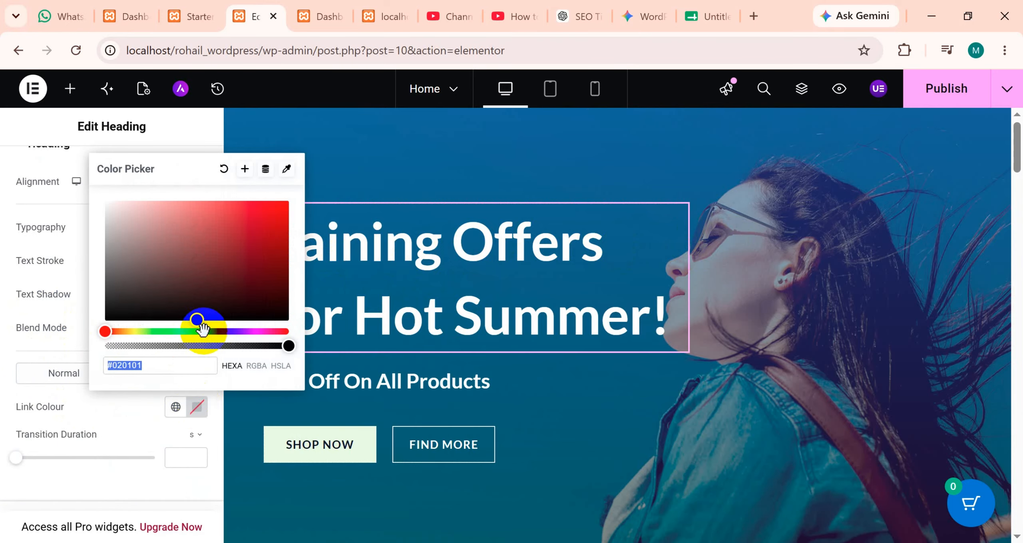
{"action": "left_click_drag", "start_coordinate": [198, 318], "coordinate": [212, 277]}
{"action": "left_click", "coordinate": [356, 174]}
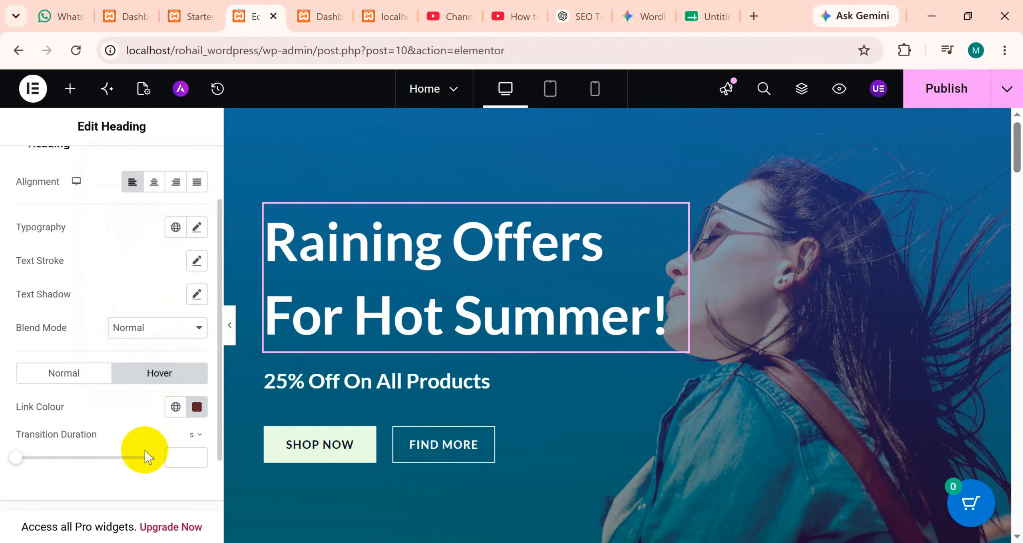
Review the blend mode options for the hero heading, keeping Normal.
{"action": "scroll", "coordinate": [66, 412], "scroll_direction": "up", "scroll_amount": 2}
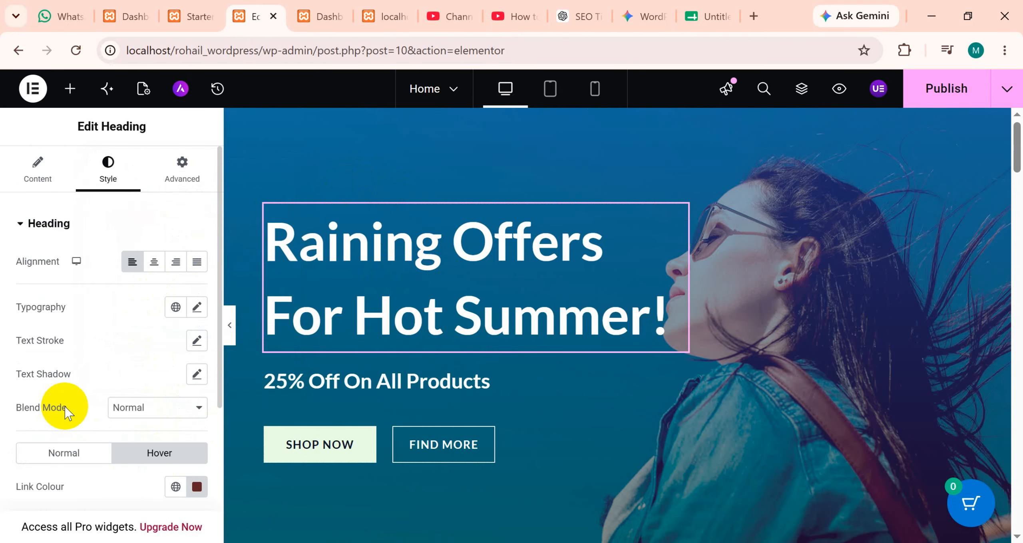
{"action": "left_click", "coordinate": [168, 415]}
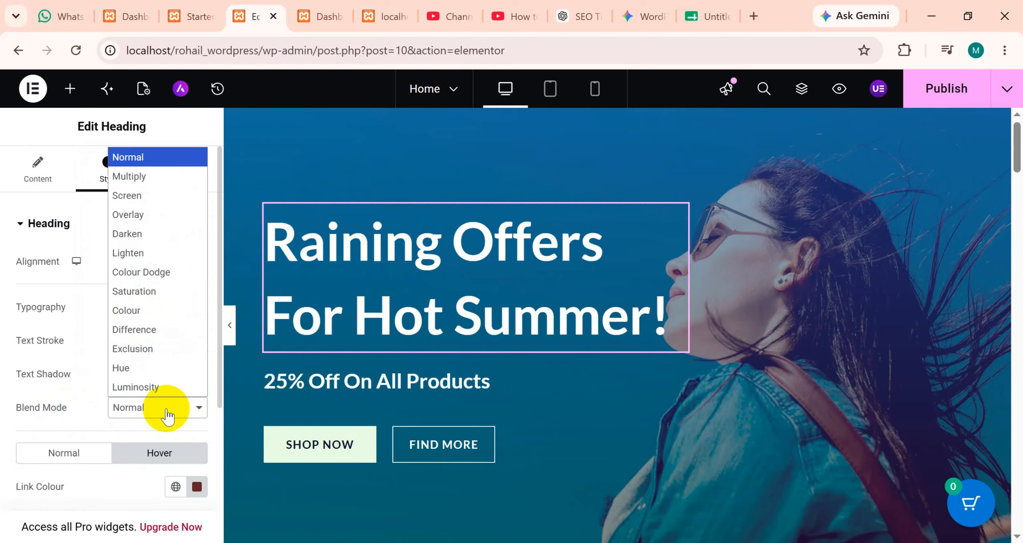
{"action": "left_click", "coordinate": [168, 416]}
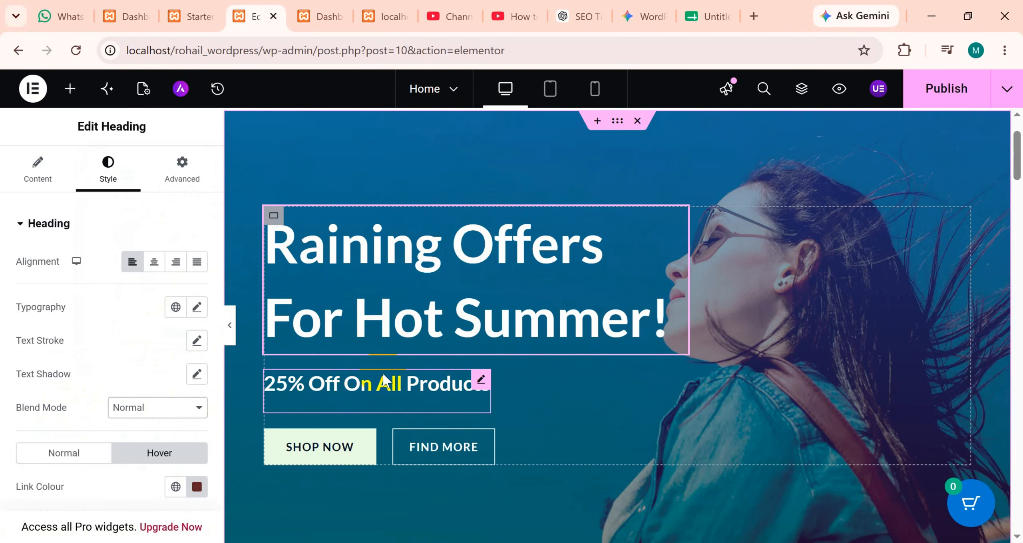
Try "Shop us" as the text of the hero's first button and reword it to "Shop now".
{"action": "left_click", "coordinate": [481, 381]}
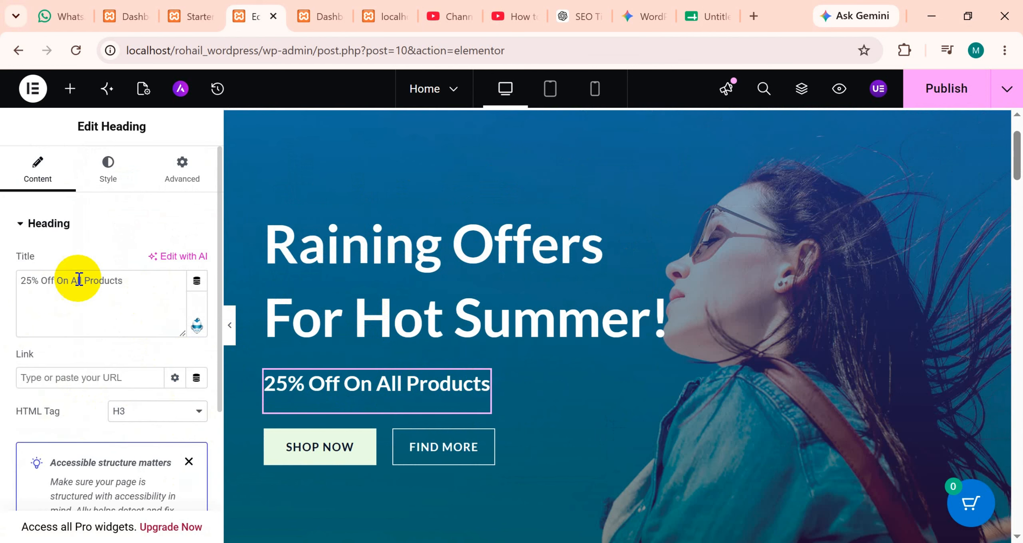
{"action": "left_click", "coordinate": [355, 444]}
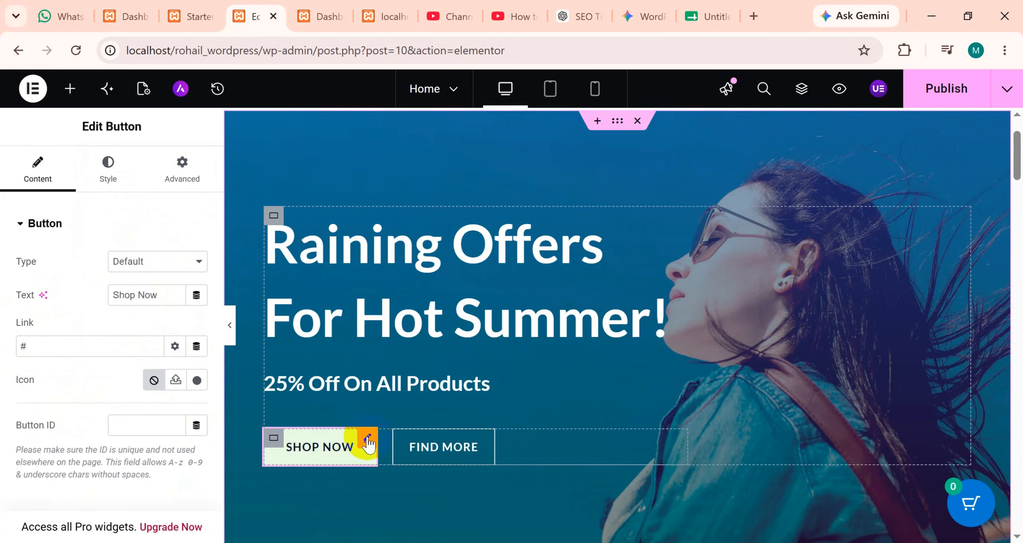
{"action": "left_click_drag", "start_coordinate": [167, 299], "coordinate": [109, 301]}
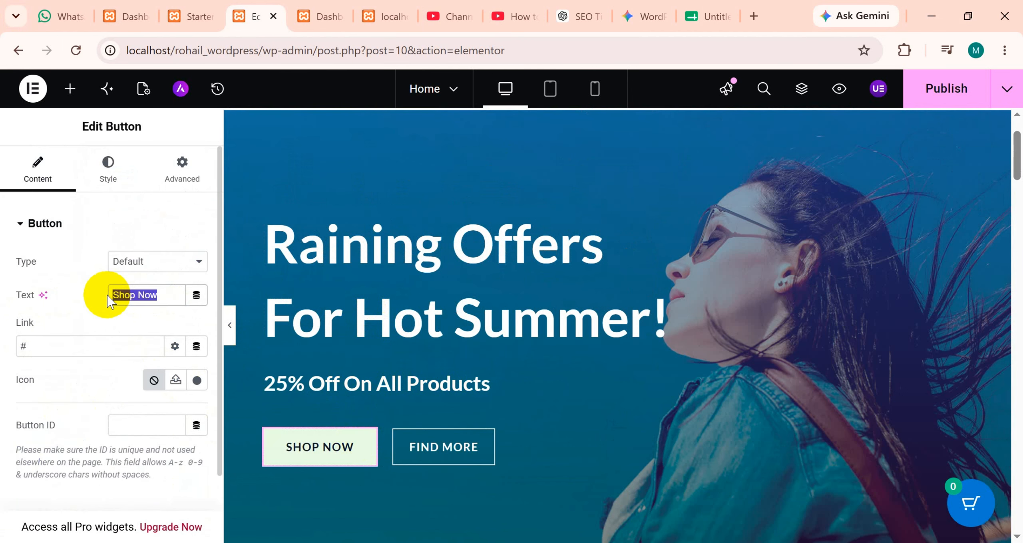
{"action": "left_click_drag", "start_coordinate": [162, 291], "coordinate": [133, 298]}
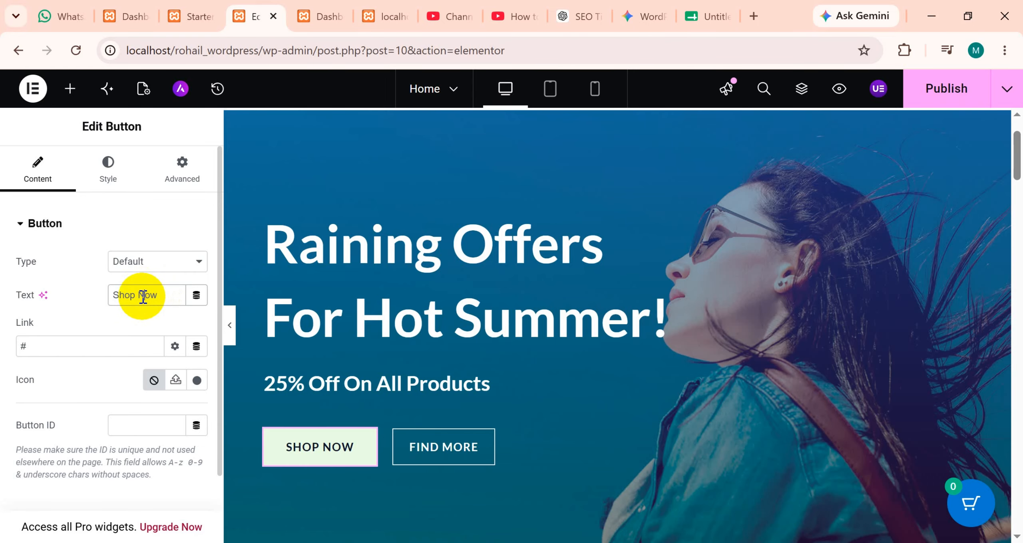
{"action": "left_click_drag", "start_coordinate": [139, 296], "coordinate": [158, 296]}
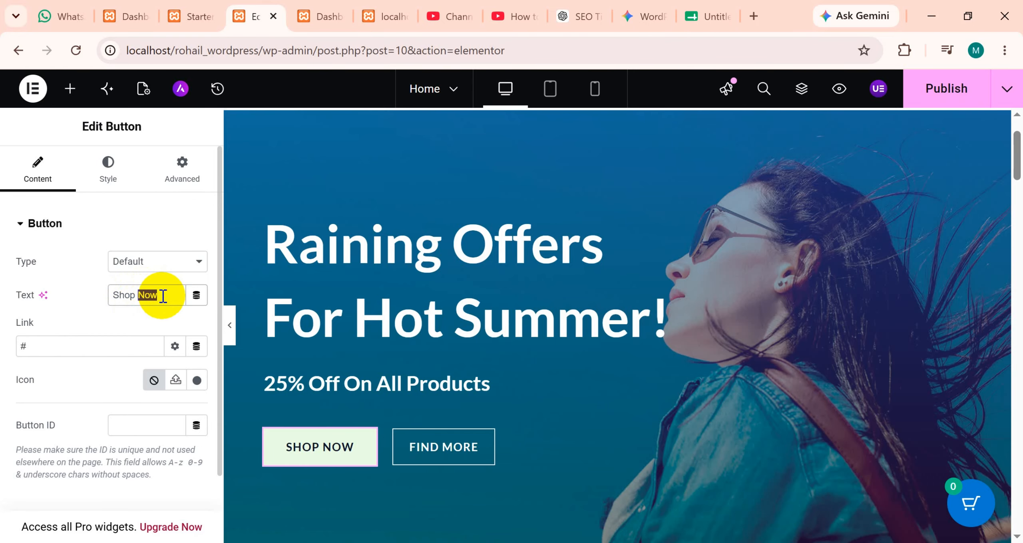
{"action": "type", "text": "ua"}
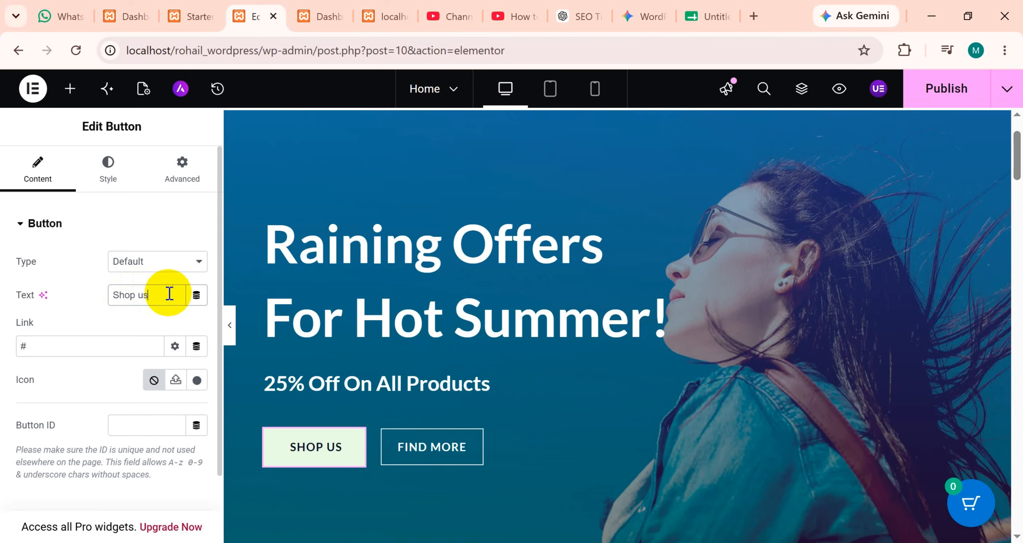
{"action": "key", "text": "BackSpace"}
{"action": "key", "text": "BackSpace"}
{"action": "type", "text": "now"}
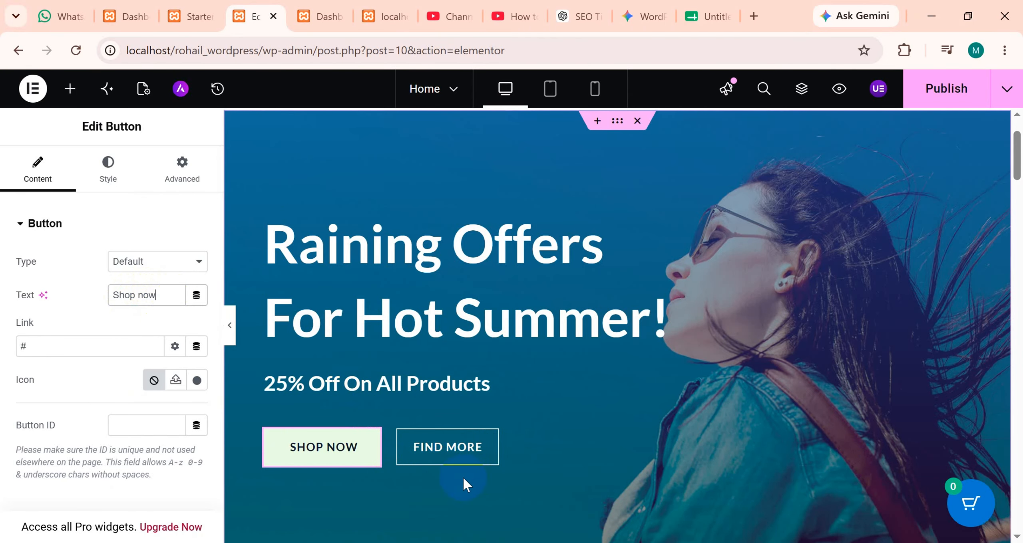
Open the logo image carousel below the hero for editing and look over its images, slide, navigation, link and caption settings.
{"action": "scroll", "coordinate": [449, 479], "scroll_direction": "down", "scroll_amount": 4}
{"action": "scroll", "coordinate": [368, 468], "scroll_direction": "down", "scroll_amount": 2}
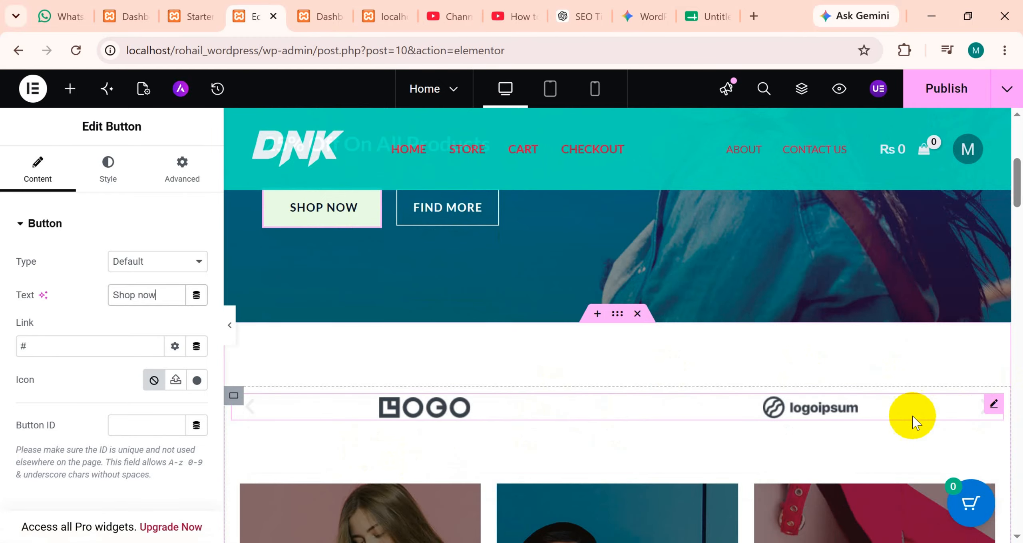
{"action": "left_click", "coordinate": [993, 408]}
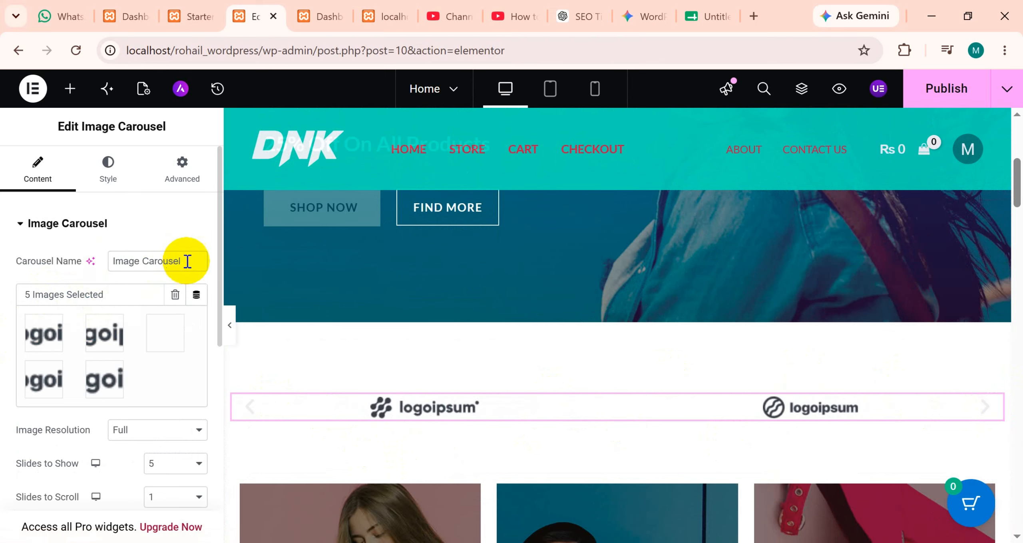
{"action": "left_click_drag", "start_coordinate": [191, 262], "coordinate": [106, 259]}
{"action": "left_click", "coordinate": [147, 243]}
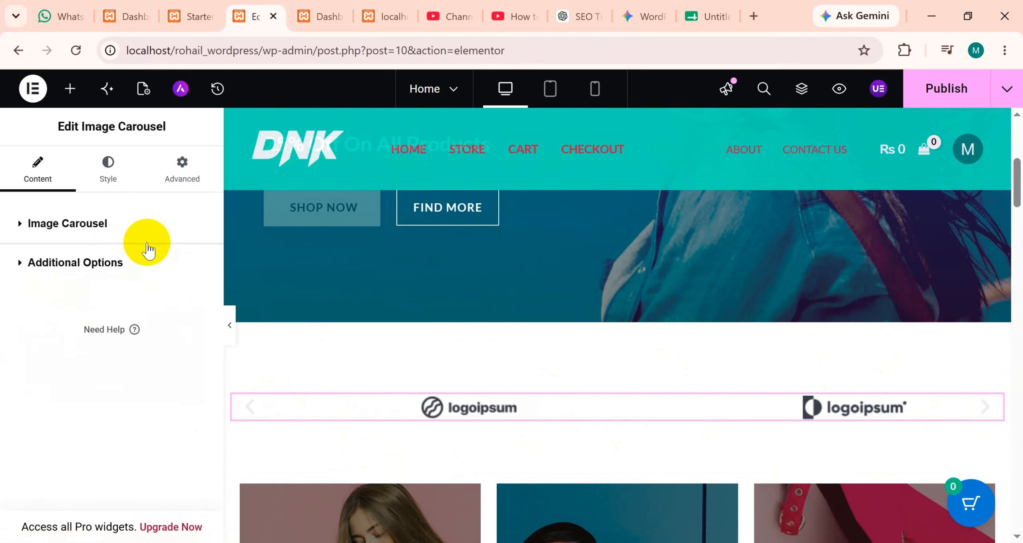
{"action": "left_click", "coordinate": [128, 231]}
{"action": "scroll", "coordinate": [107, 358], "scroll_direction": "down", "scroll_amount": 2}
{"action": "scroll", "coordinate": [104, 355], "scroll_direction": "down", "scroll_amount": 6}
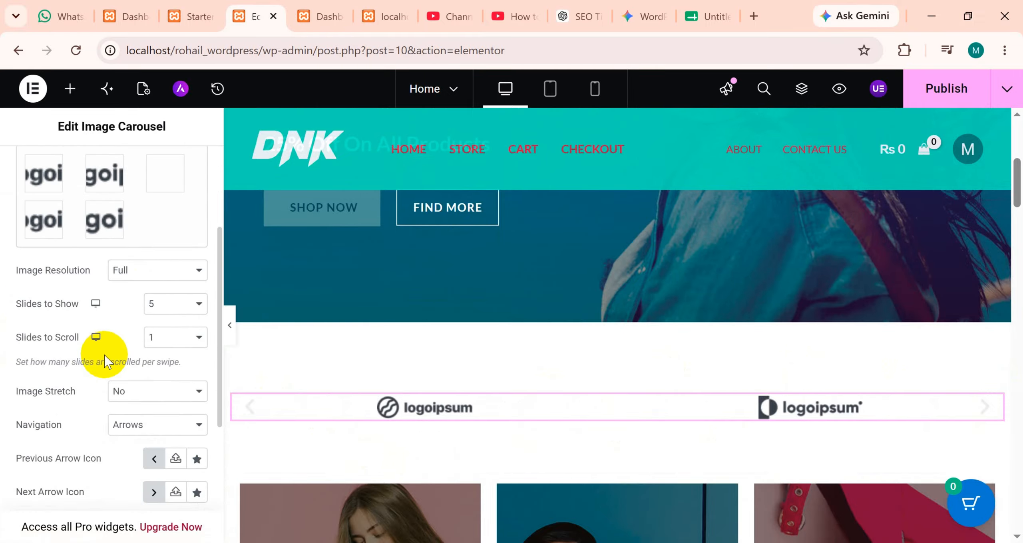
{"action": "scroll", "coordinate": [468, 446], "scroll_direction": "up", "scroll_amount": 2}
{"action": "scroll", "coordinate": [465, 450], "scroll_direction": "down", "scroll_amount": 1}
{"action": "scroll", "coordinate": [465, 441], "scroll_direction": "down", "scroll_amount": 8}
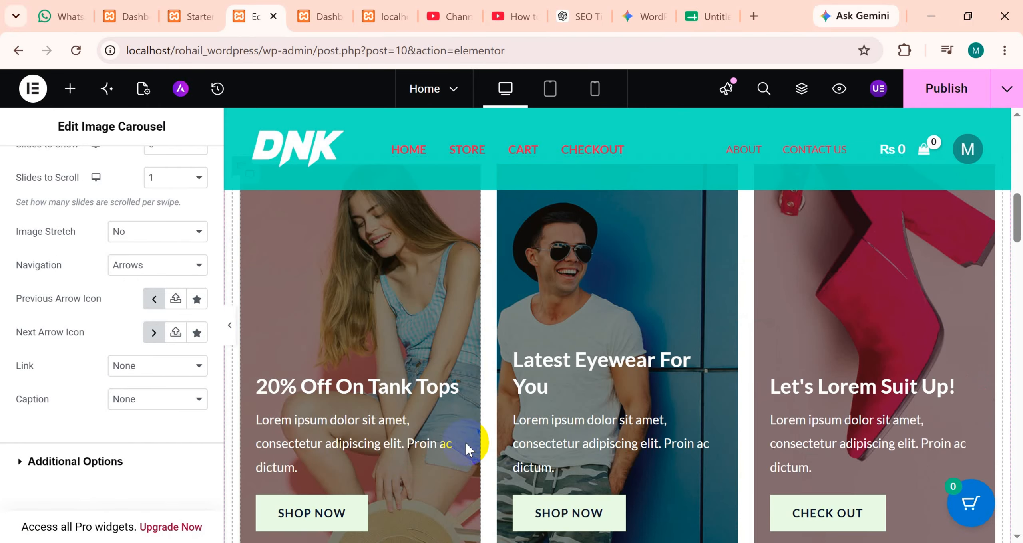
{"action": "scroll", "coordinate": [252, 347], "scroll_direction": "up", "scroll_amount": 4}
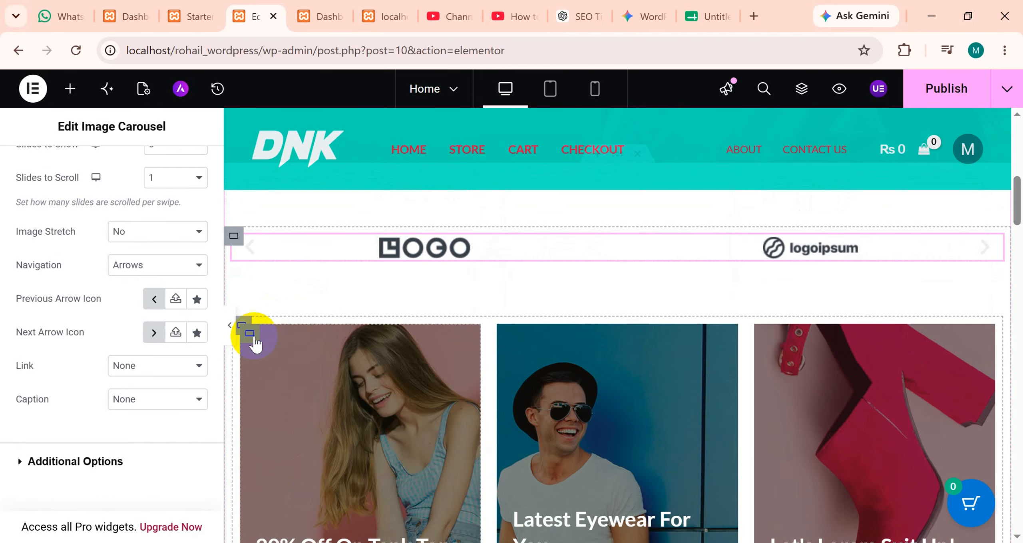
Open the containers of the promo card row below the logo carousel and look over their layout settings.
{"action": "left_click", "coordinate": [325, 358]}
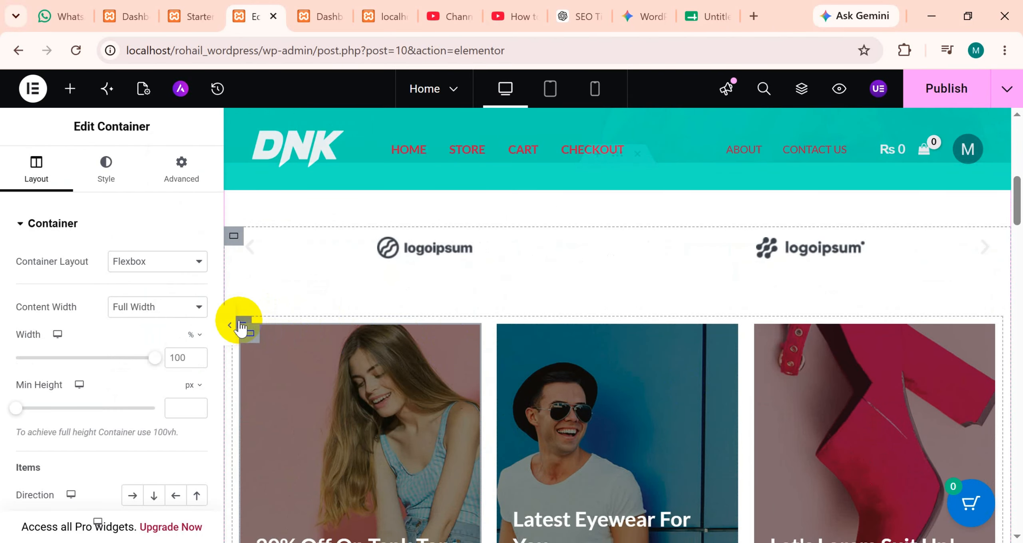
{"action": "left_click", "coordinate": [491, 376]}
{"action": "scroll", "coordinate": [520, 387], "scroll_direction": "down", "scroll_amount": 3}
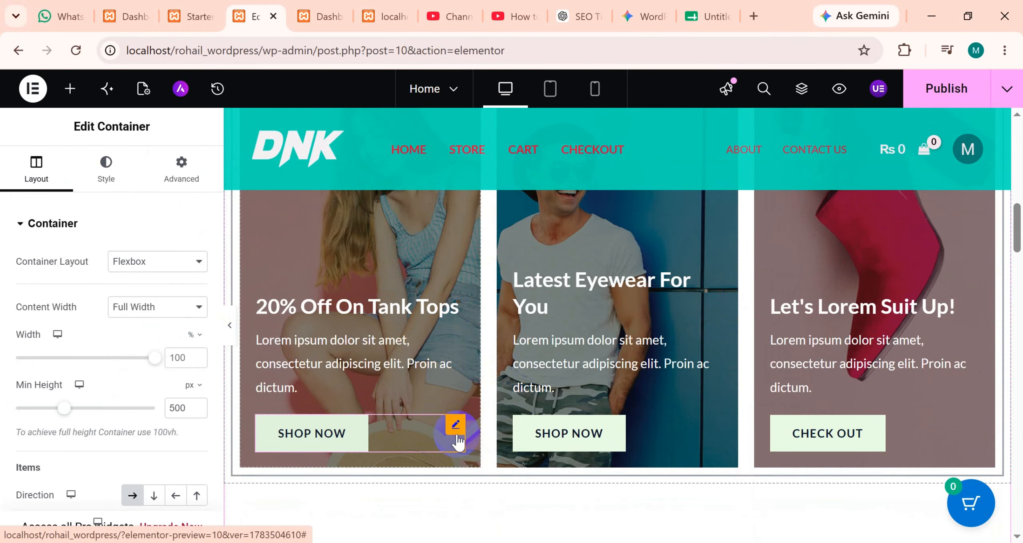
{"action": "scroll", "coordinate": [400, 432], "scroll_direction": "down", "scroll_amount": 3}
{"action": "scroll", "coordinate": [396, 426], "scroll_direction": "down", "scroll_amount": 1}
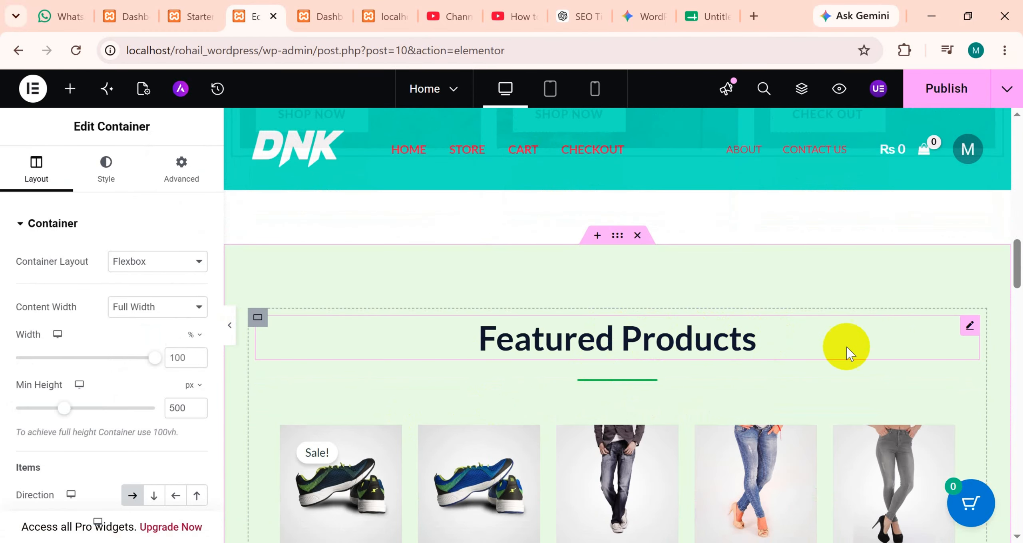
Try H1 as the HTML tag of the Featured Products heading and return it to H2.
{"action": "left_click", "coordinate": [970, 329]}
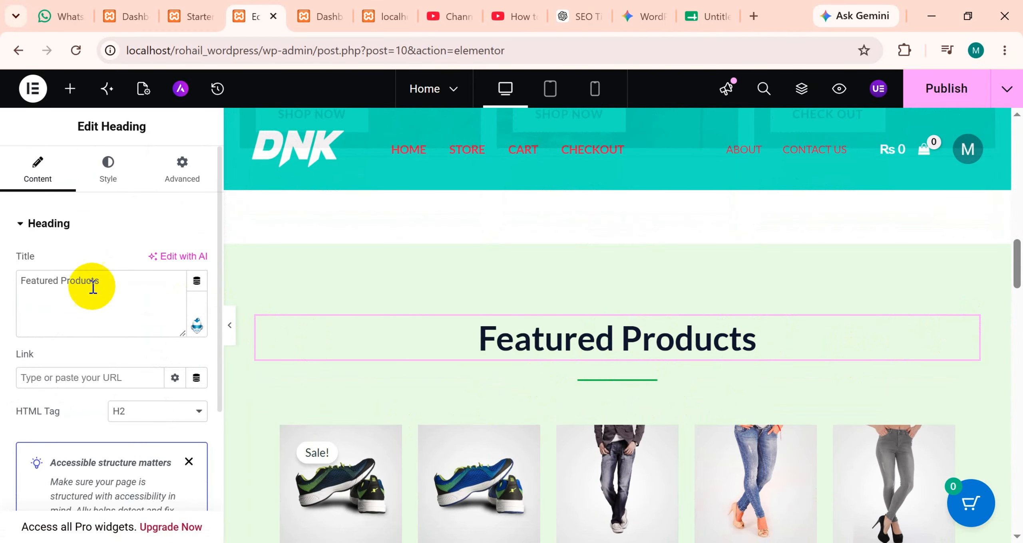
{"action": "left_click", "coordinate": [47, 383]}
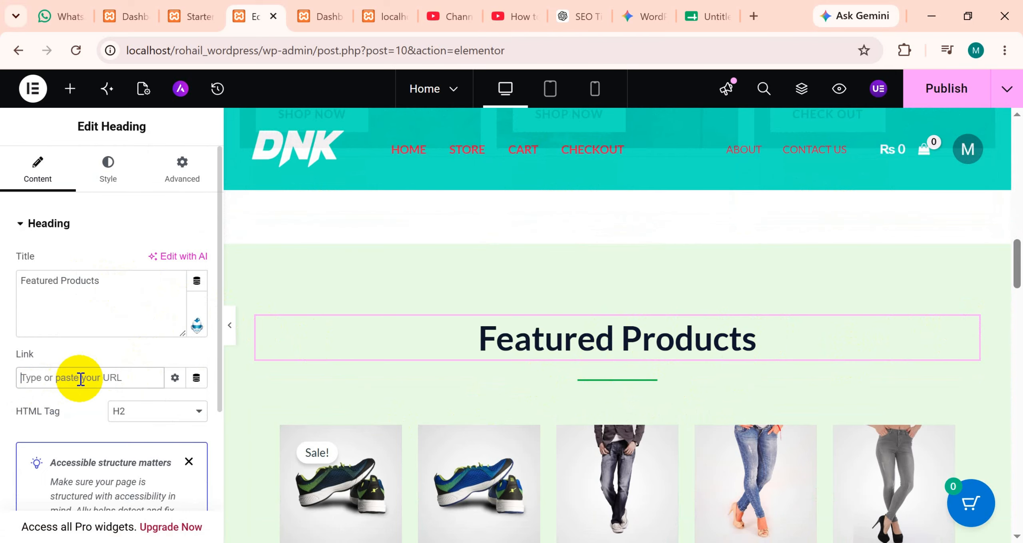
{"action": "scroll", "coordinate": [212, 418], "scroll_direction": "down", "scroll_amount": 2}
{"action": "left_click", "coordinate": [156, 336]}
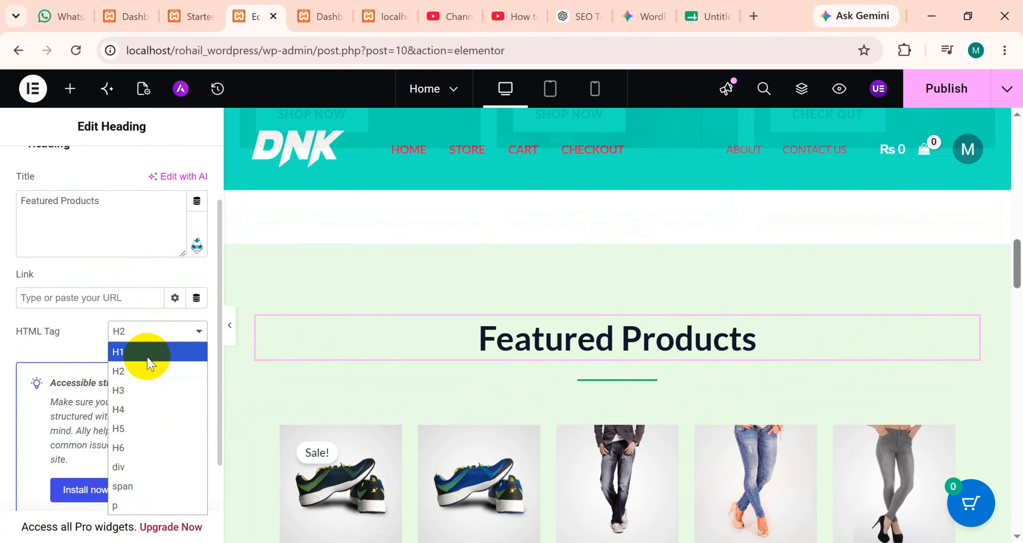
{"action": "left_click", "coordinate": [150, 362]}
{"action": "left_click", "coordinate": [154, 335]}
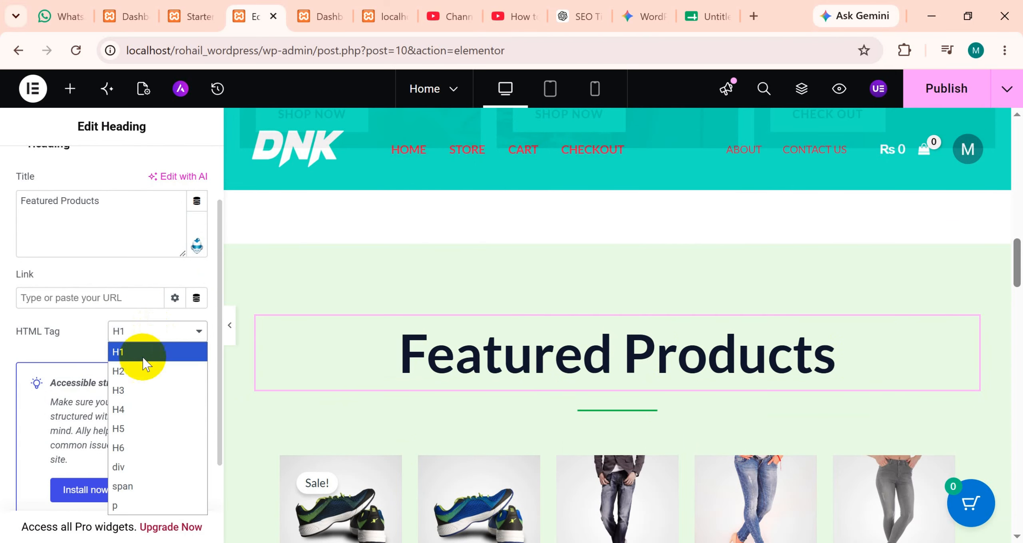
{"action": "left_click", "coordinate": [142, 368]}
Look through the featured products grid and open its shortcode for editing.
{"action": "scroll", "coordinate": [404, 416], "scroll_direction": "down", "scroll_amount": 8}
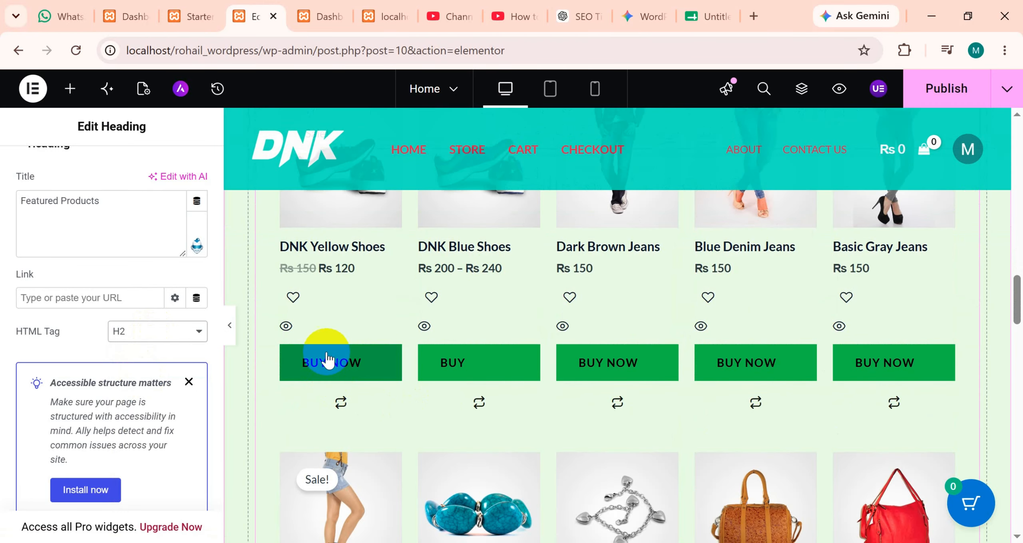
{"action": "scroll", "coordinate": [422, 416], "scroll_direction": "down", "scroll_amount": 10}
{"action": "scroll", "coordinate": [399, 365], "scroll_direction": "up", "scroll_amount": 4}
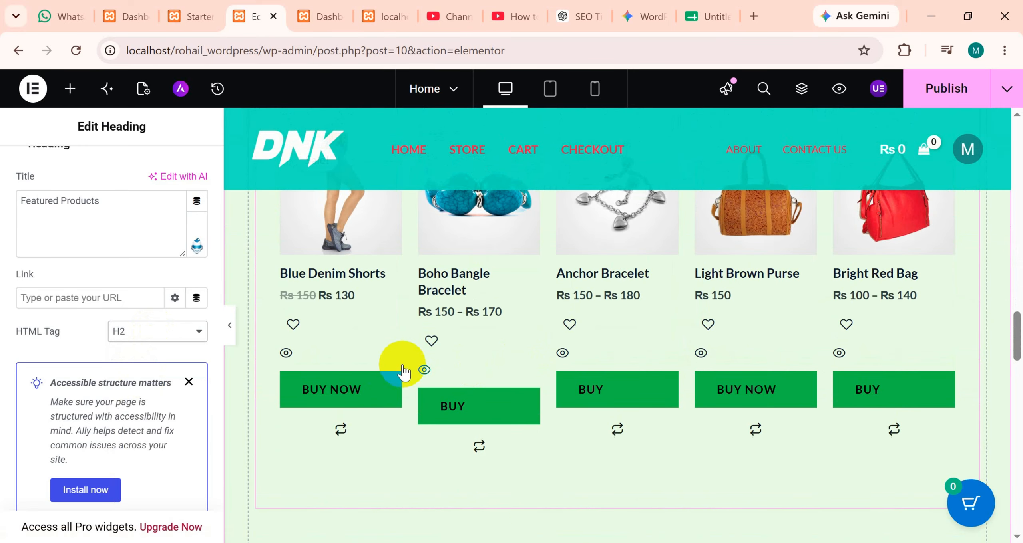
{"action": "scroll", "coordinate": [352, 391], "scroll_direction": "up", "scroll_amount": 5}
{"action": "scroll", "coordinate": [356, 383], "scroll_direction": "up", "scroll_amount": 2}
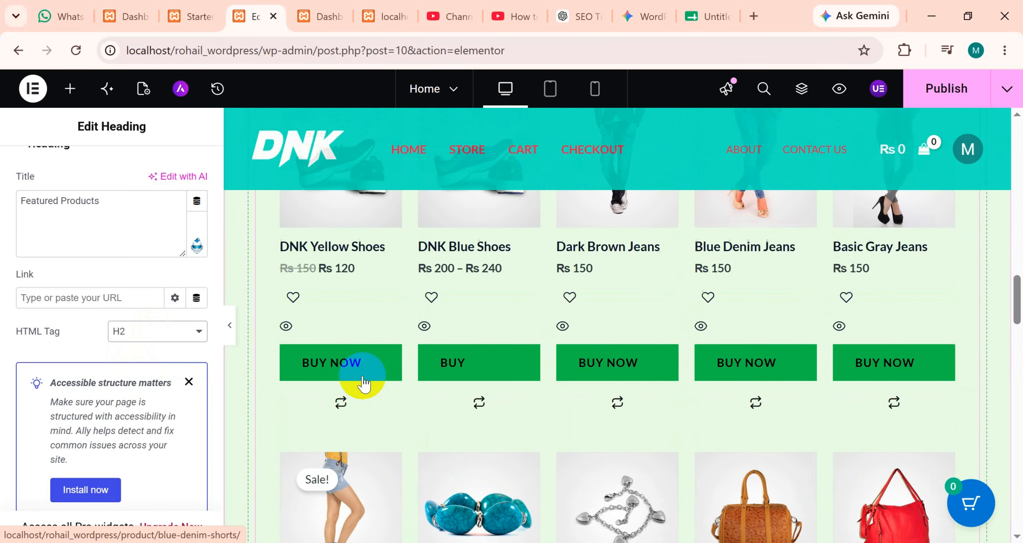
{"action": "scroll", "coordinate": [355, 384], "scroll_direction": "down", "scroll_amount": 4}
{"action": "scroll", "coordinate": [358, 392], "scroll_direction": "up", "scroll_amount": 12}
{"action": "scroll", "coordinate": [358, 395], "scroll_direction": "down", "scroll_amount": 2}
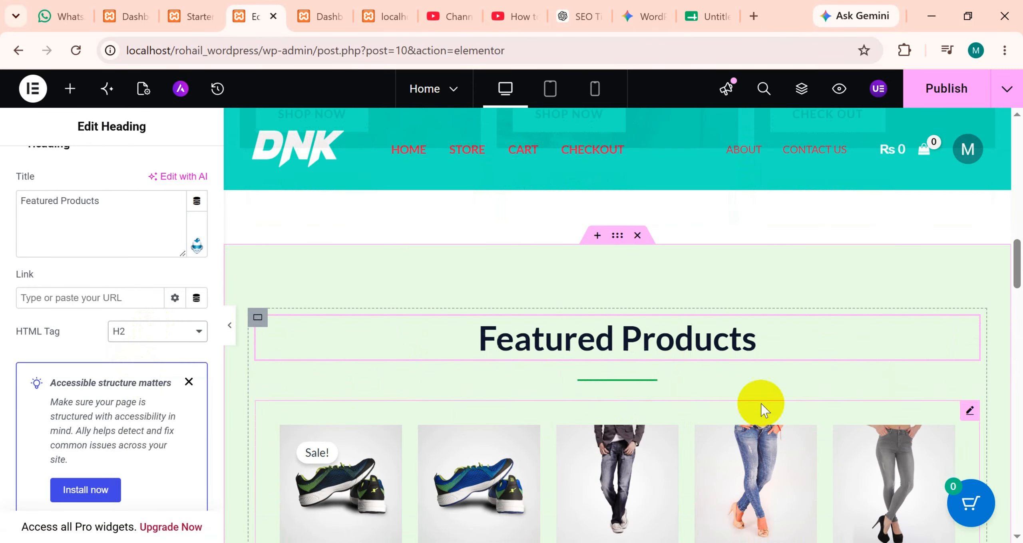
{"action": "left_click", "coordinate": [969, 412]}
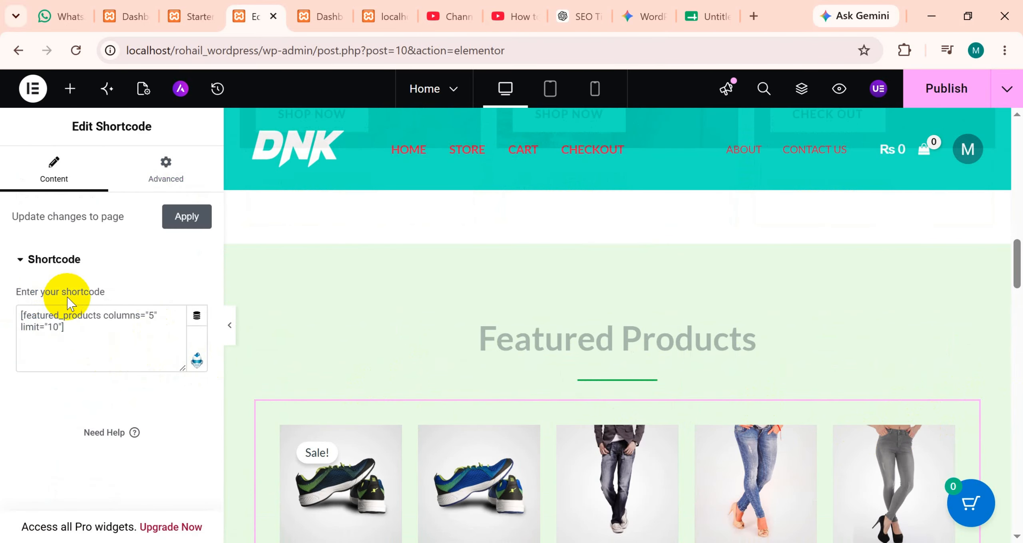
Open the Limited Time Offer heading and the Special Edition info card to view their content settings.
{"action": "scroll", "coordinate": [626, 417], "scroll_direction": "down", "scroll_amount": 12}
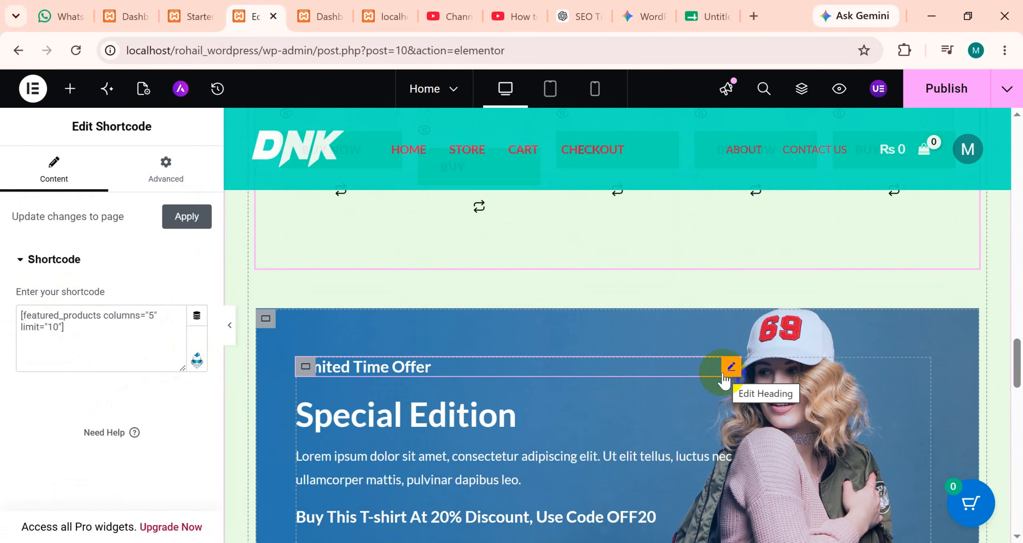
{"action": "left_click", "coordinate": [724, 374]}
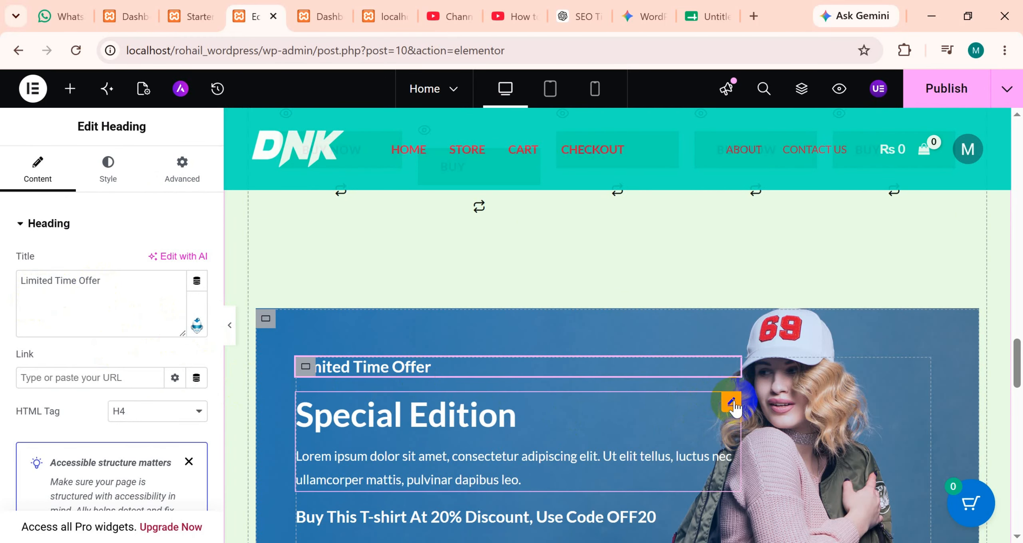
{"action": "left_click", "coordinate": [731, 404]}
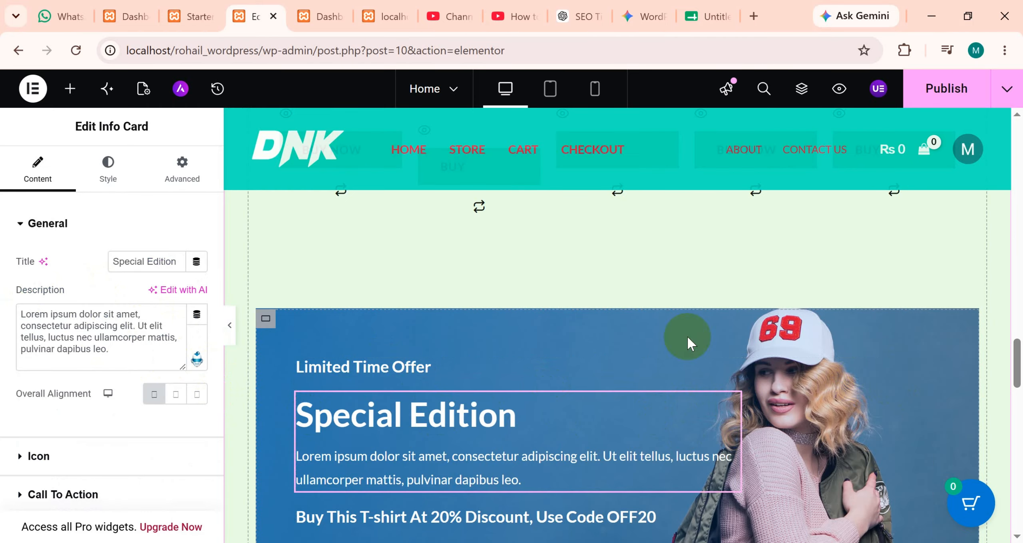
Try Boxed as the content width of the Special Edition banner's container and return it to Full Width.
{"action": "left_click", "coordinate": [266, 319]}
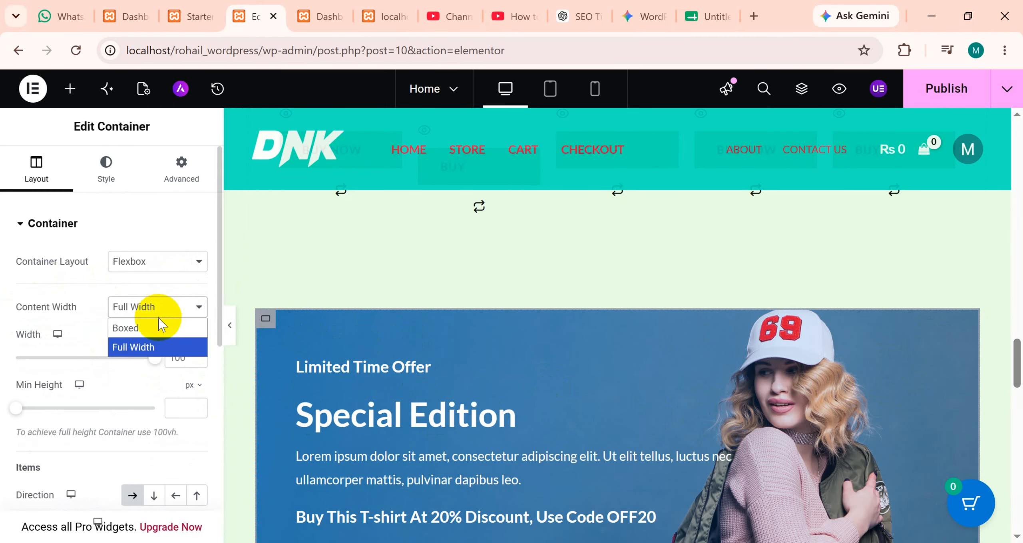
{"action": "left_click", "coordinate": [152, 332]}
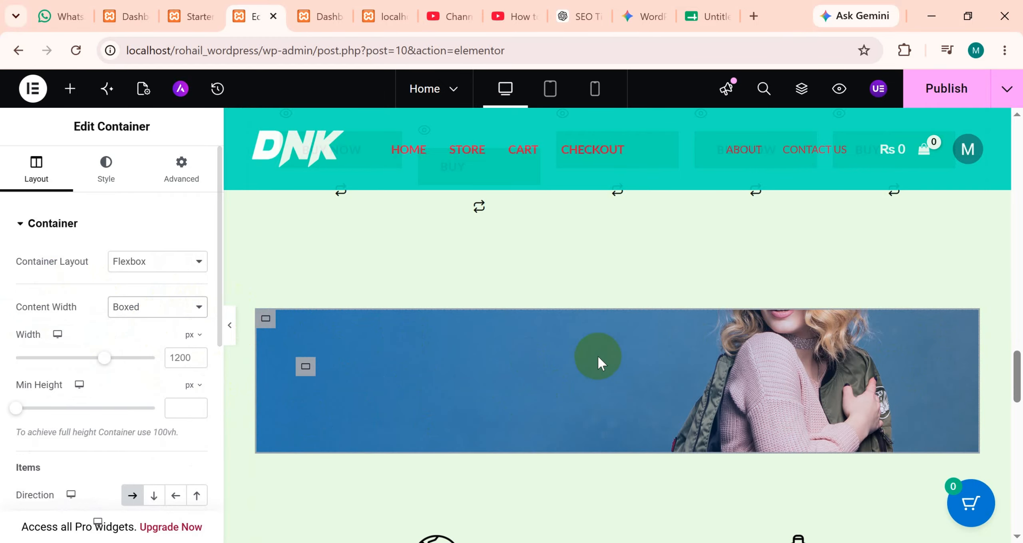
{"action": "left_click", "coordinate": [144, 302]}
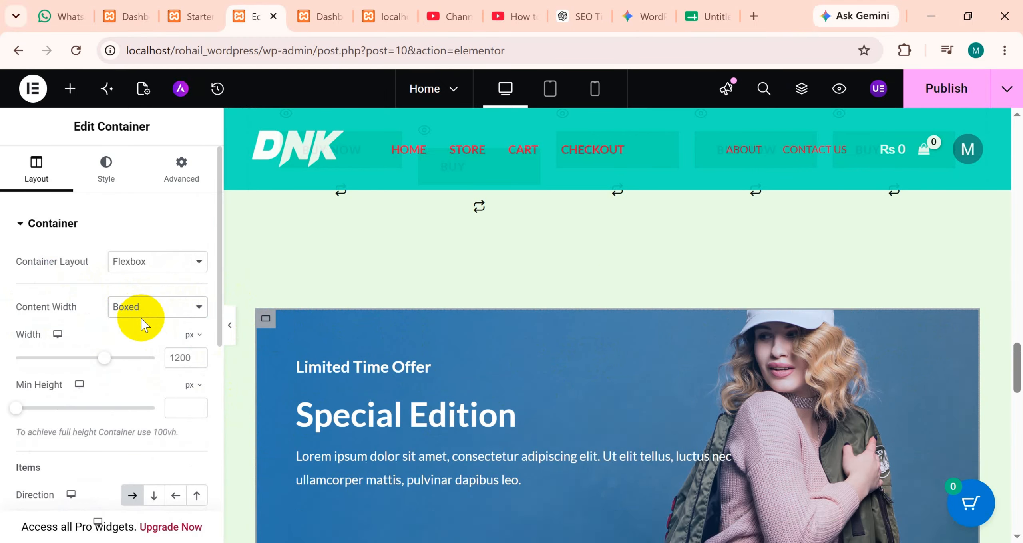
{"action": "scroll", "coordinate": [496, 369], "scroll_direction": "down", "scroll_amount": 5}
{"action": "scroll", "coordinate": [495, 374], "scroll_direction": "up", "scroll_amount": 4}
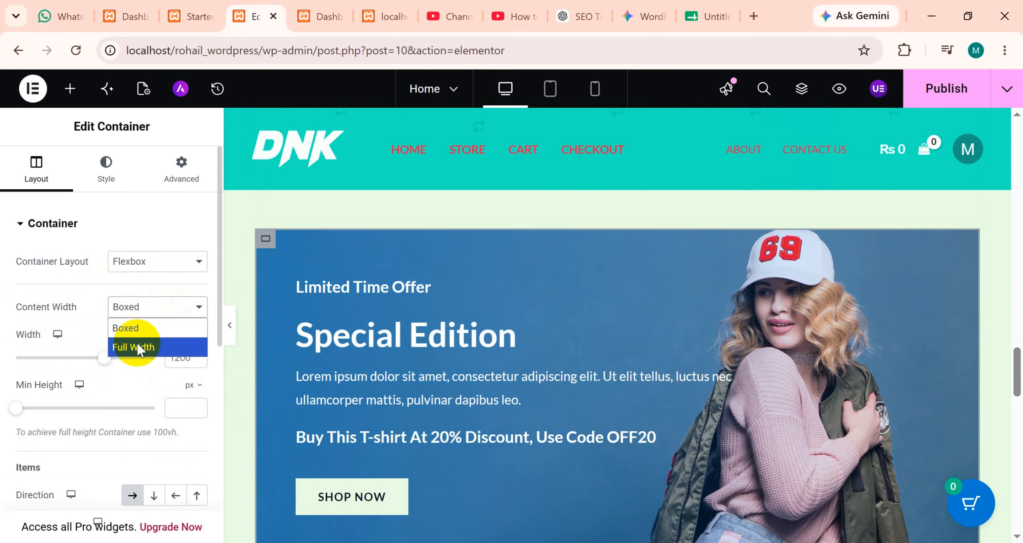
{"action": "scroll", "coordinate": [555, 388], "scroll_direction": "up", "scroll_amount": 4}
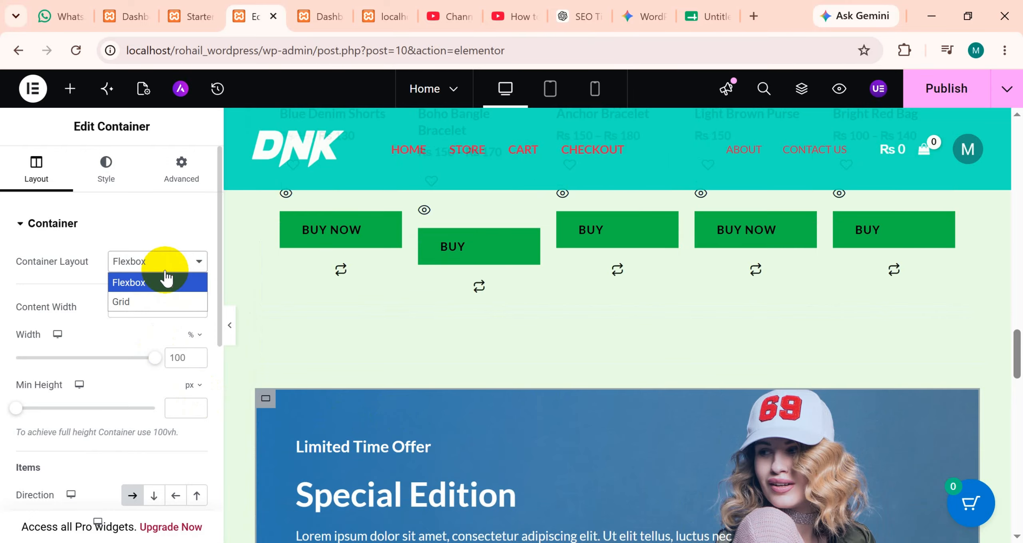
Review the banner container's layout, direction, justification, alignment, gap and wrap settings.
{"action": "scroll", "coordinate": [176, 316], "scroll_direction": "down", "scroll_amount": 4}
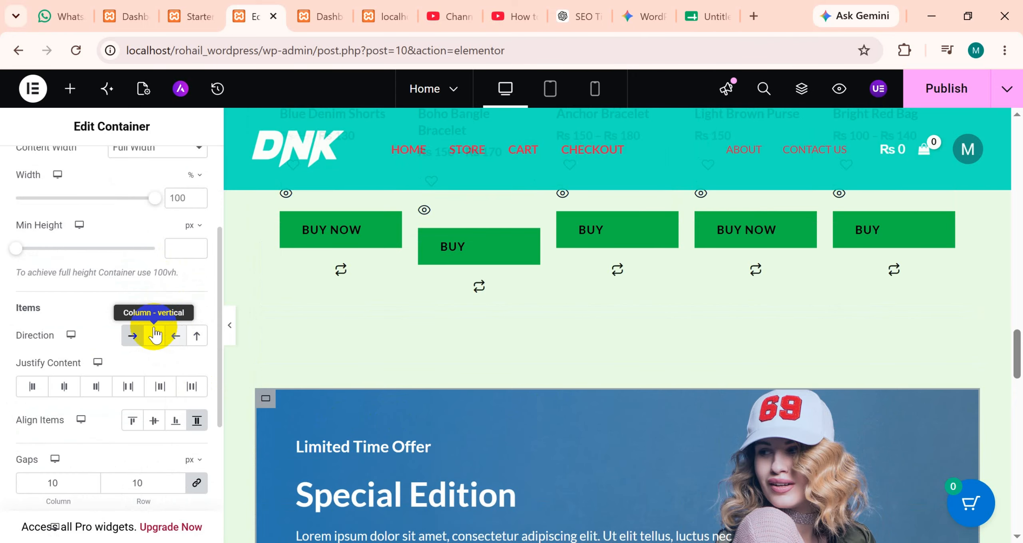
{"action": "scroll", "coordinate": [120, 332], "scroll_direction": "up", "scroll_amount": 2}
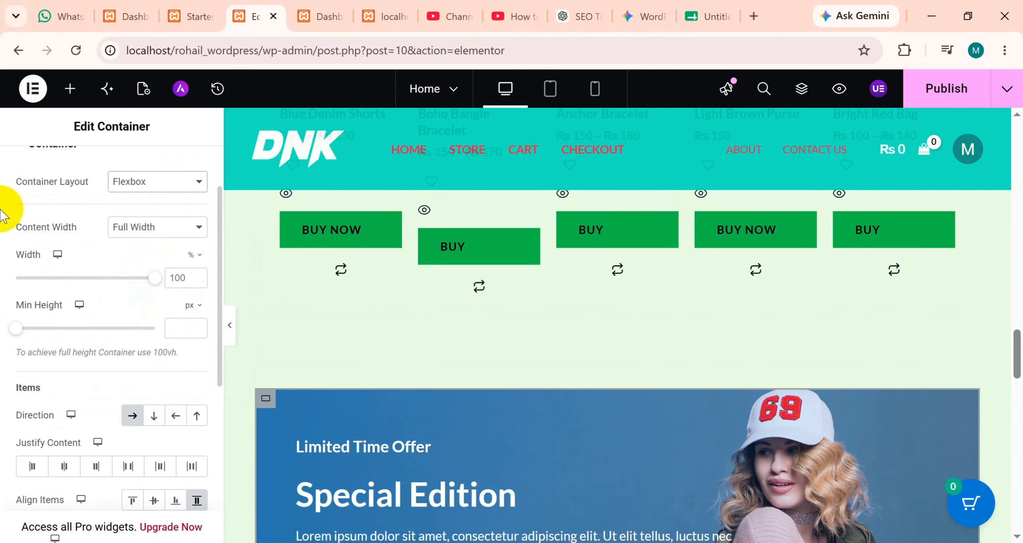
{"action": "scroll", "coordinate": [190, 316], "scroll_direction": "down", "scroll_amount": 4}
{"action": "scroll", "coordinate": [715, 405], "scroll_direction": "down", "scroll_amount": 8}
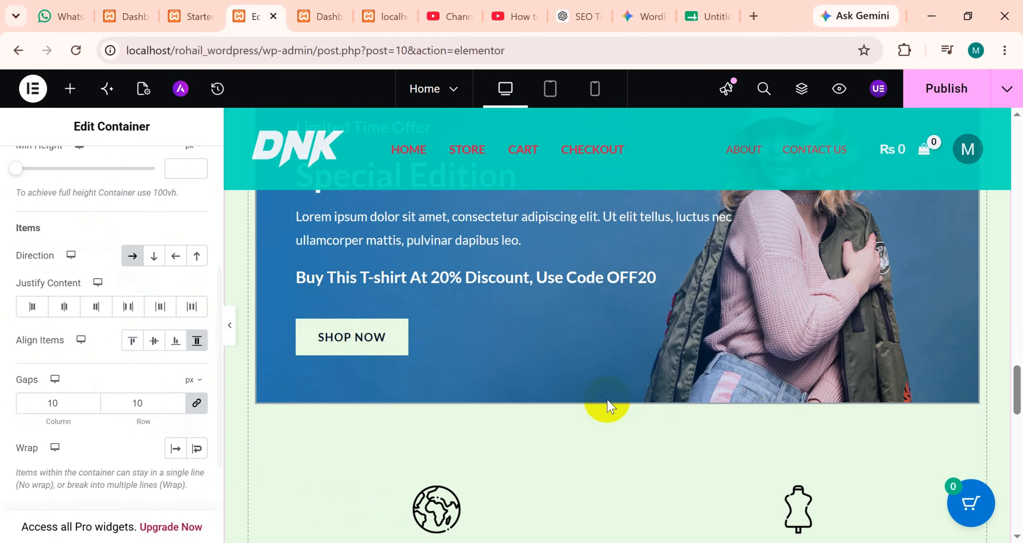
Add a Flexbox container with the single vertical column structure below the shipping, quality, offers and payments section.
{"action": "scroll", "coordinate": [606, 407], "scroll_direction": "down", "scroll_amount": 6}
{"action": "scroll", "coordinate": [521, 388], "scroll_direction": "up", "scroll_amount": 4}
{"action": "scroll", "coordinate": [468, 428], "scroll_direction": "down", "scroll_amount": 6}
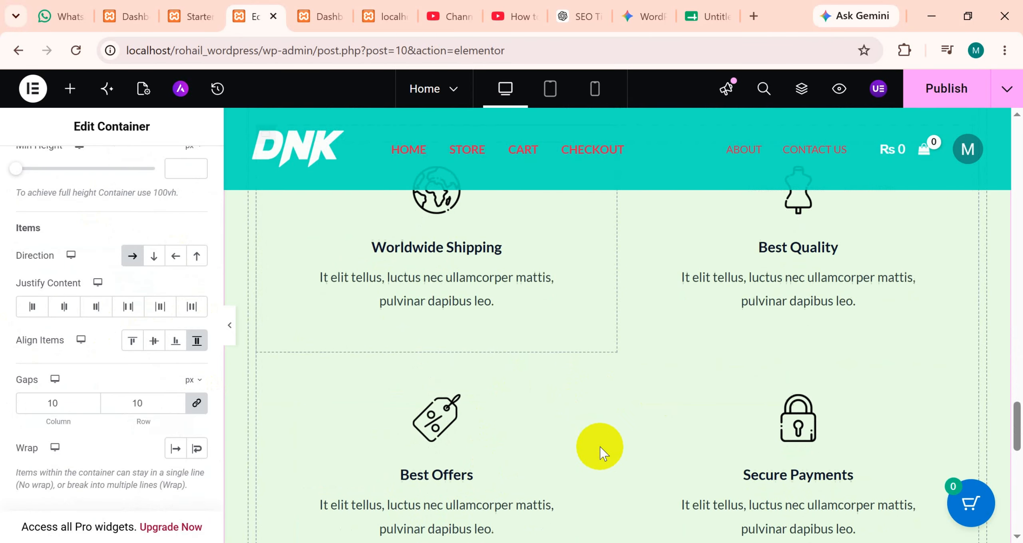
{"action": "scroll", "coordinate": [604, 453], "scroll_direction": "down", "scroll_amount": 12}
{"action": "scroll", "coordinate": [580, 429], "scroll_direction": "up", "scroll_amount": 4}
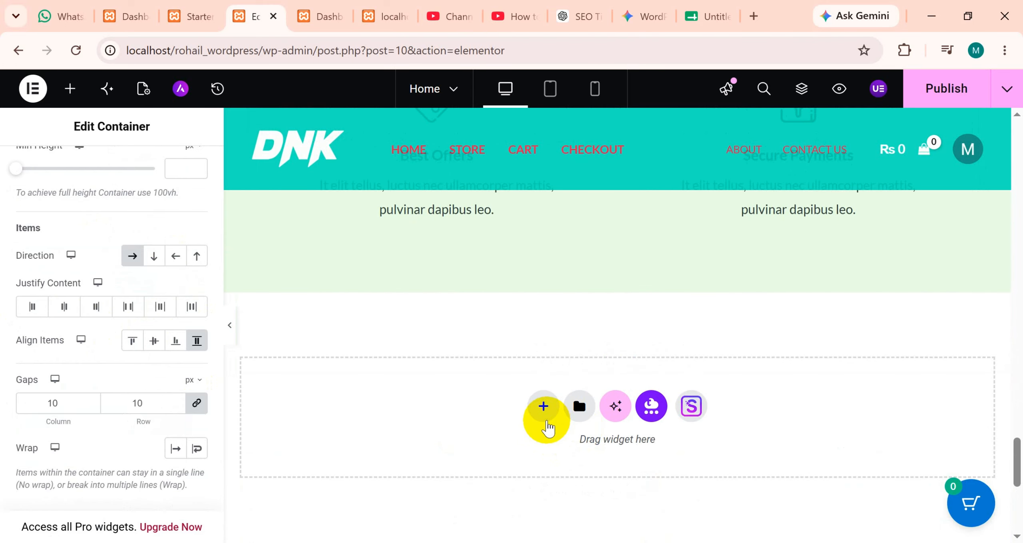
{"action": "left_click", "coordinate": [546, 420]}
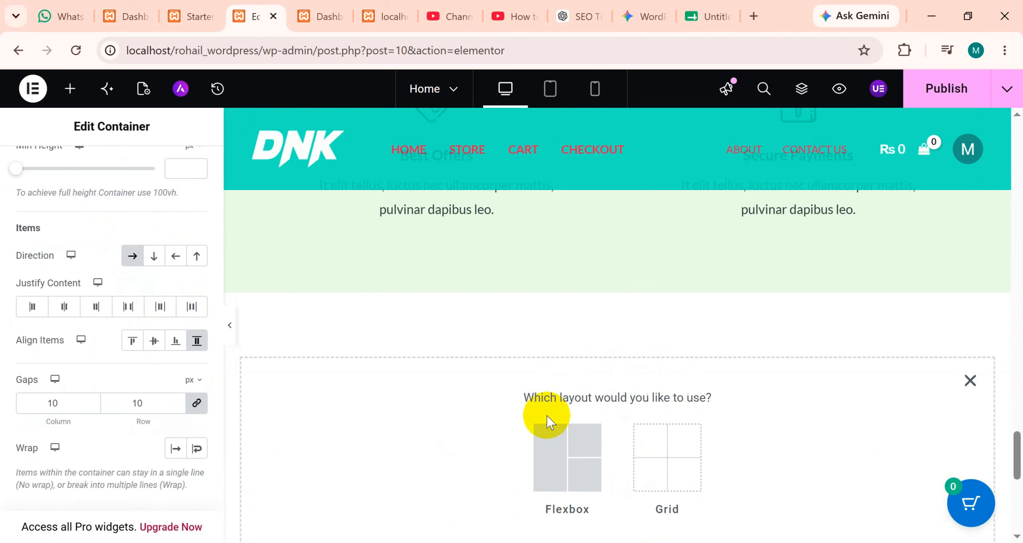
{"action": "left_click", "coordinate": [602, 460]}
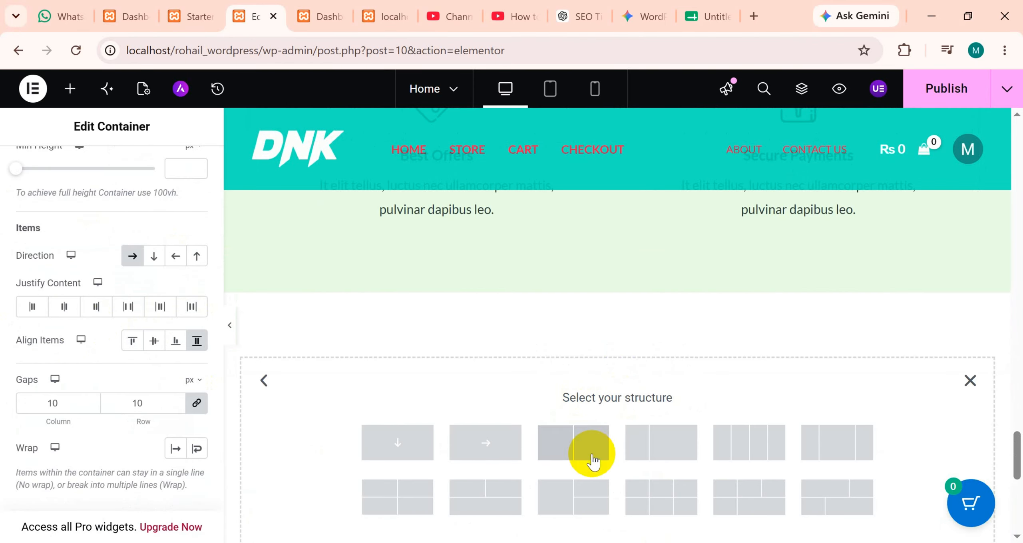
{"action": "left_click", "coordinate": [420, 446]}
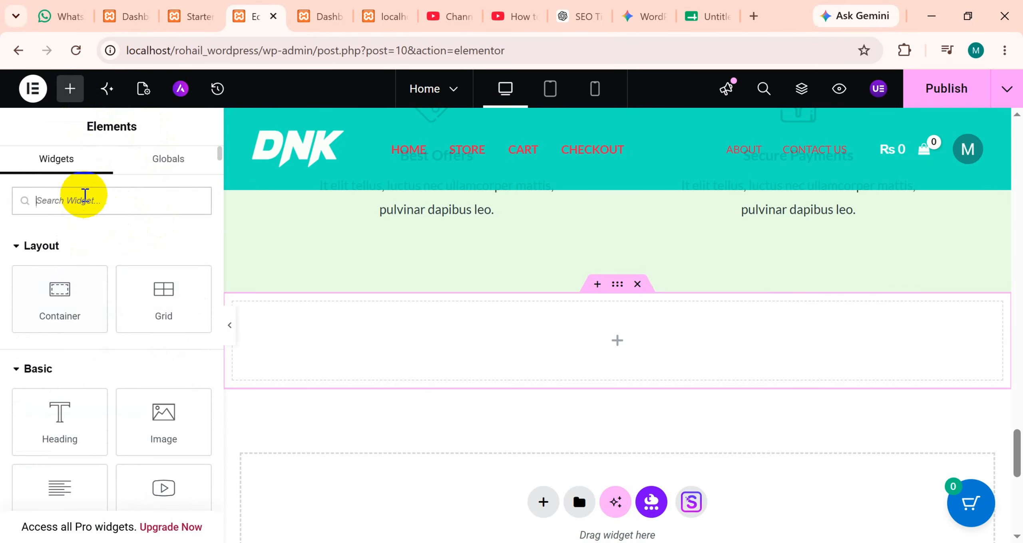
Search the widgets for "image" and place an Image Carousel in the new empty container.
{"action": "type", "text": "i"}
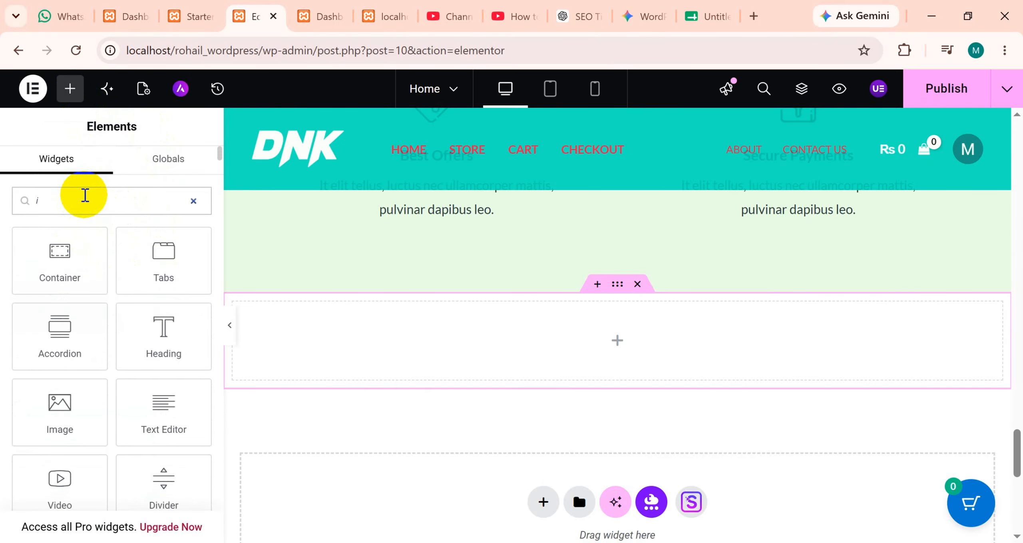
{"action": "type", "text": "mage"}
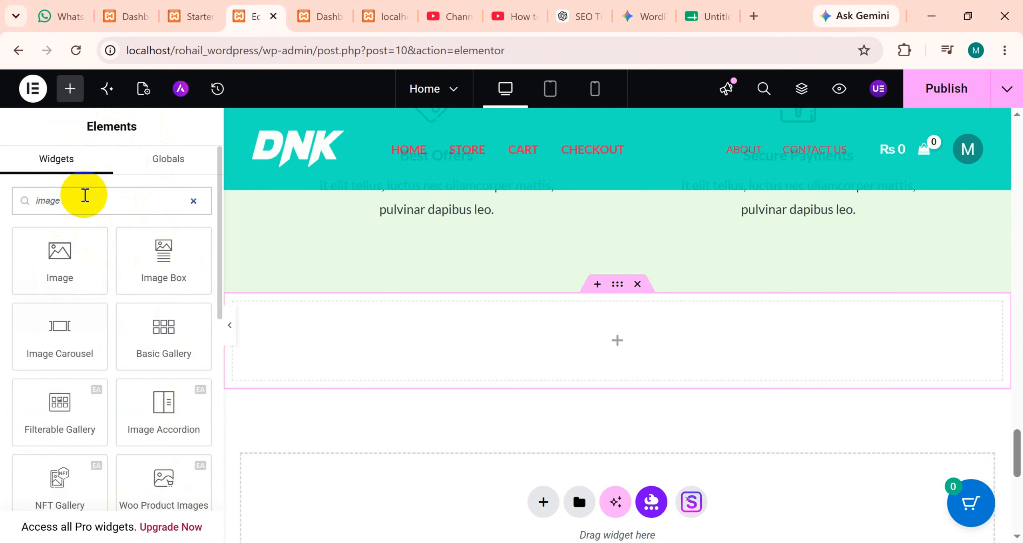
{"action": "left_click_drag", "start_coordinate": [40, 346], "coordinate": [601, 343]}
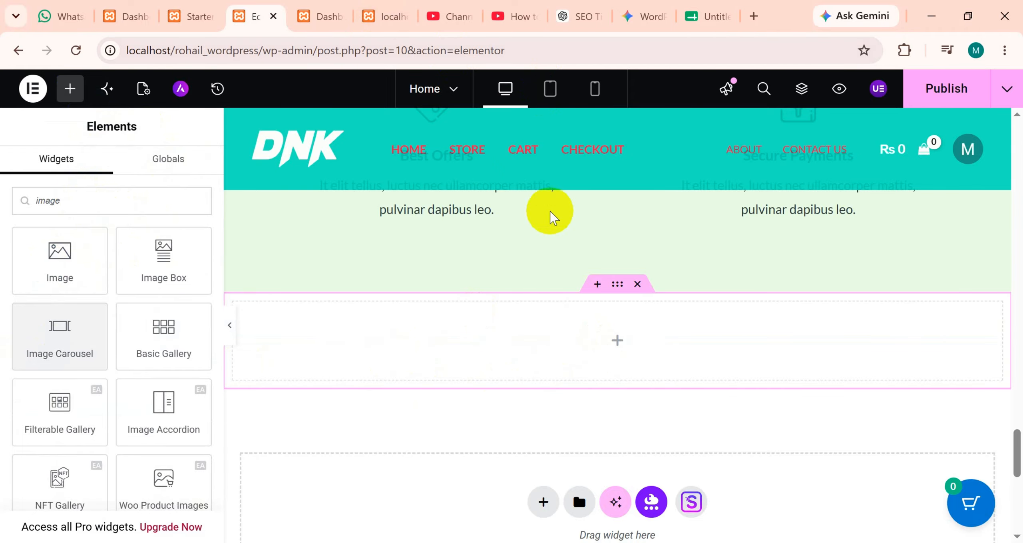
{"action": "scroll", "coordinate": [567, 308], "scroll_direction": "down", "scroll_amount": 1}
{"action": "scroll", "coordinate": [569, 310], "scroll_direction": "up", "scroll_amount": 1}
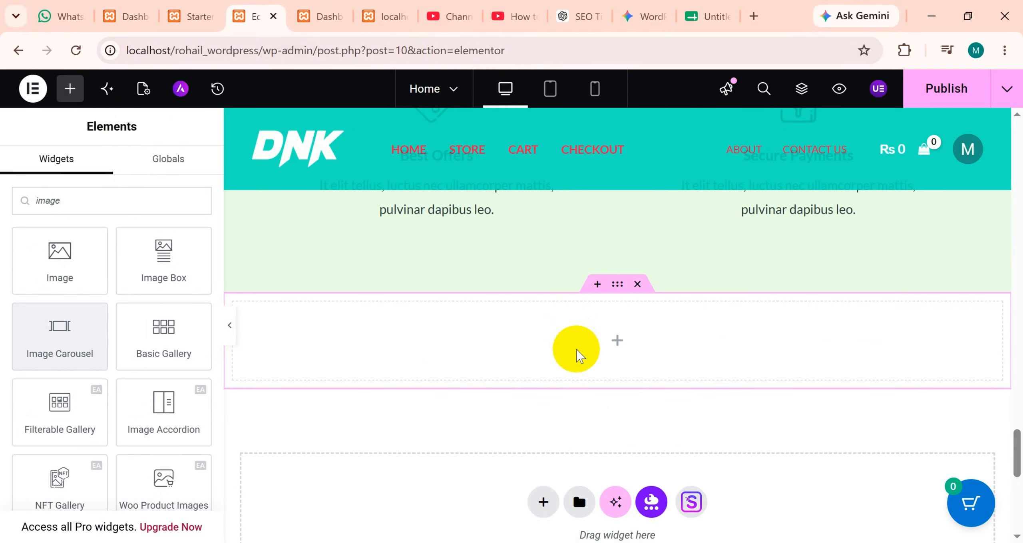
{"action": "left_click_drag", "start_coordinate": [578, 355], "coordinate": [578, 355]}
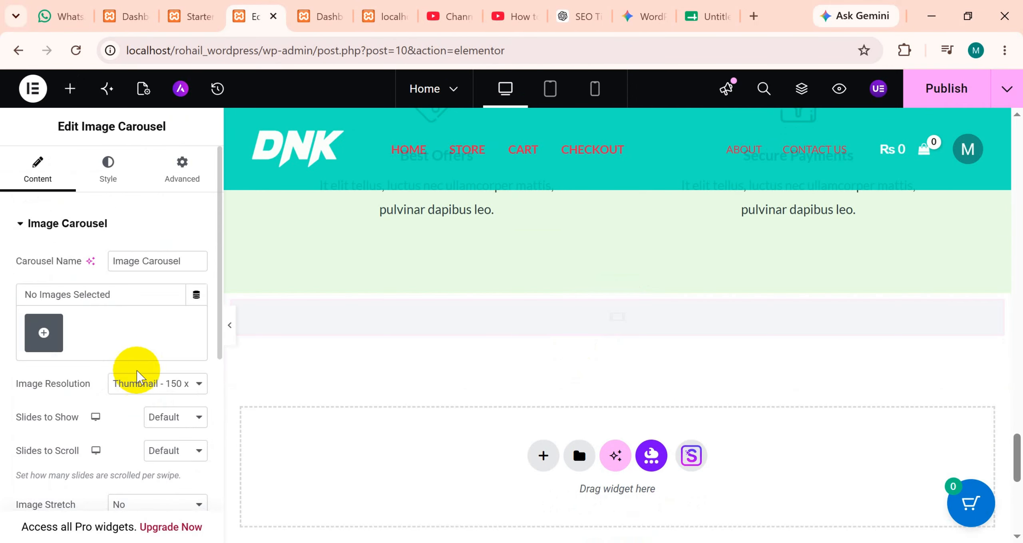
Insert a gallery of sports-shoe4, sports-shoe5, sports-shoe3, sports-shoe2 and sports-shoe1 from the media library into the image carousel.
{"action": "left_click", "coordinate": [42, 336]}
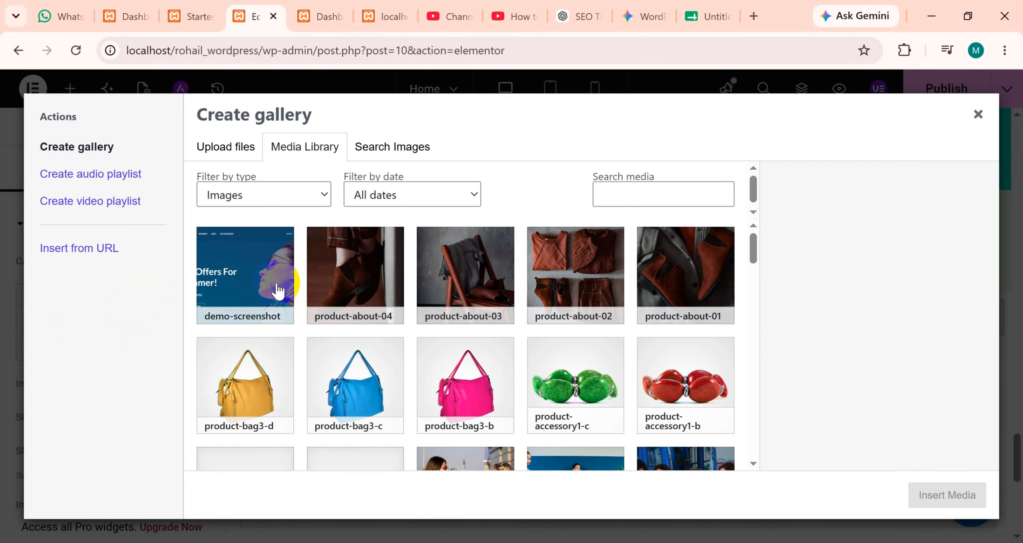
{"action": "scroll", "coordinate": [278, 291], "scroll_direction": "down", "scroll_amount": 15}
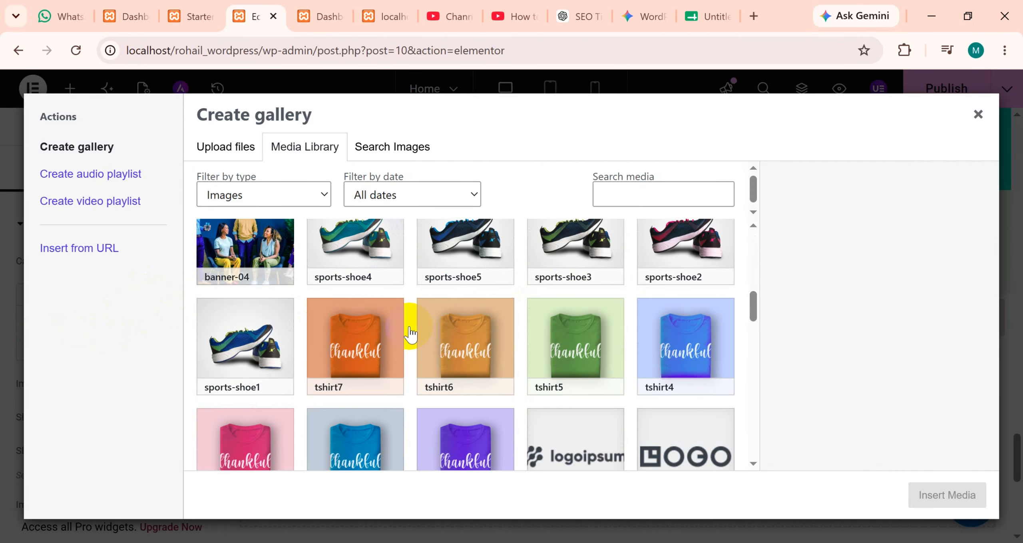
{"action": "scroll", "coordinate": [406, 343], "scroll_direction": "up", "scroll_amount": 4}
{"action": "left_click", "coordinate": [379, 402]}
{"action": "left_click", "coordinate": [482, 414]}
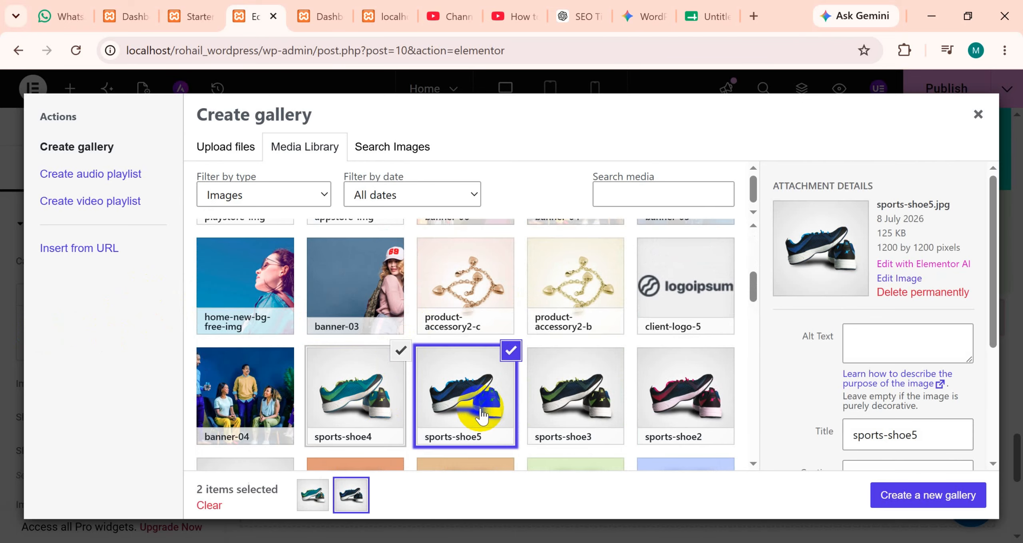
{"action": "left_click", "coordinate": [583, 403]}
{"action": "left_click", "coordinate": [649, 397]}
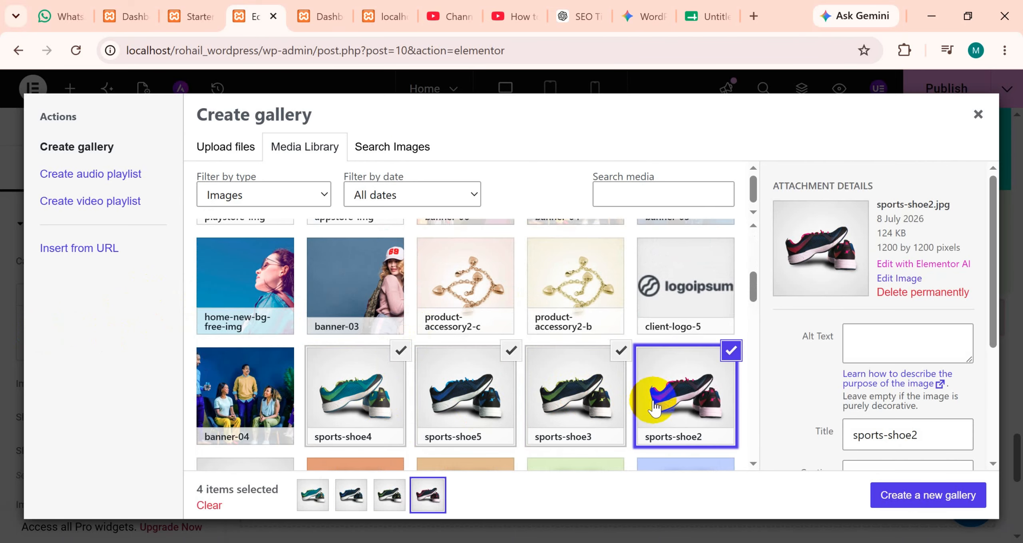
{"action": "scroll", "coordinate": [380, 397], "scroll_direction": "down", "scroll_amount": 2}
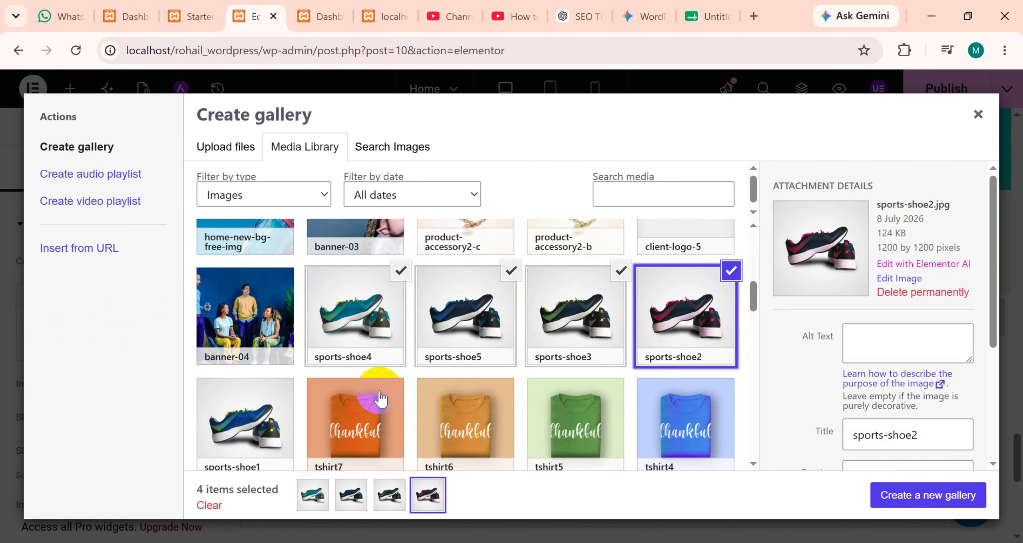
{"action": "left_click", "coordinate": [271, 411]}
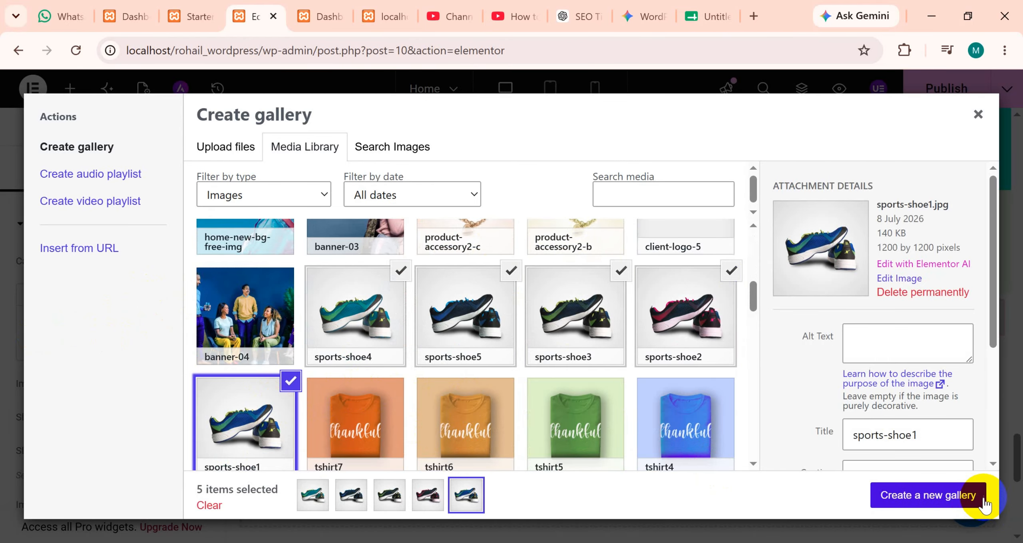
{"action": "left_click", "coordinate": [961, 504]}
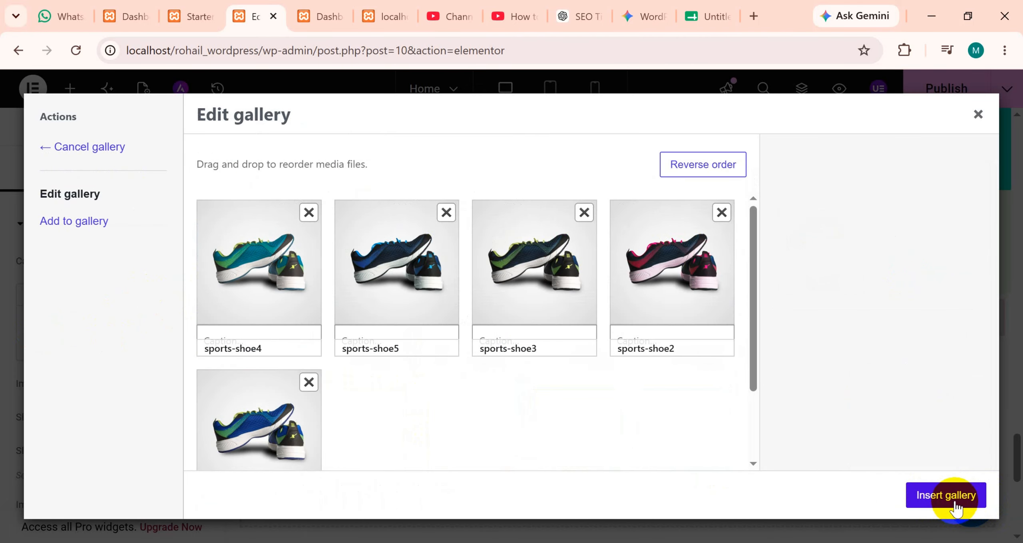
{"action": "left_click", "coordinate": [956, 505]}
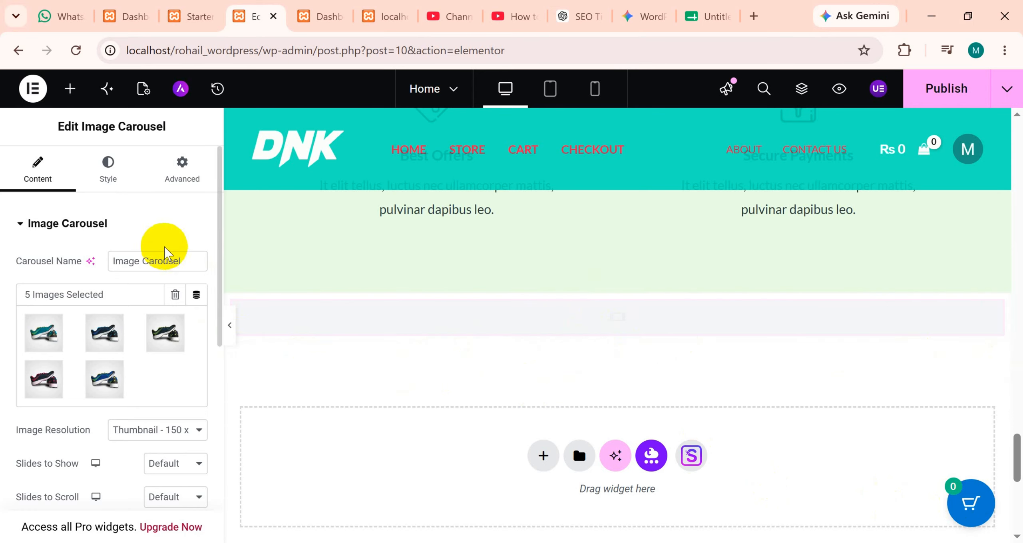
Examine the image carousel's settings and page through its shoe slides on the canvas using the navigation dots.
{"action": "scroll", "coordinate": [165, 254], "scroll_direction": "down", "scroll_amount": 4}
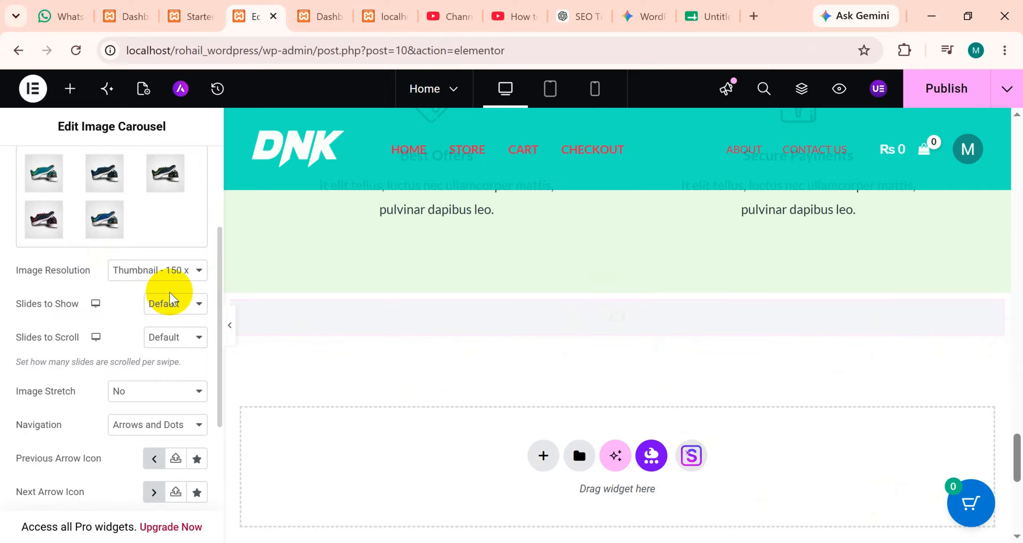
{"action": "left_click", "coordinate": [172, 281]}
{"action": "left_click", "coordinate": [172, 281]}
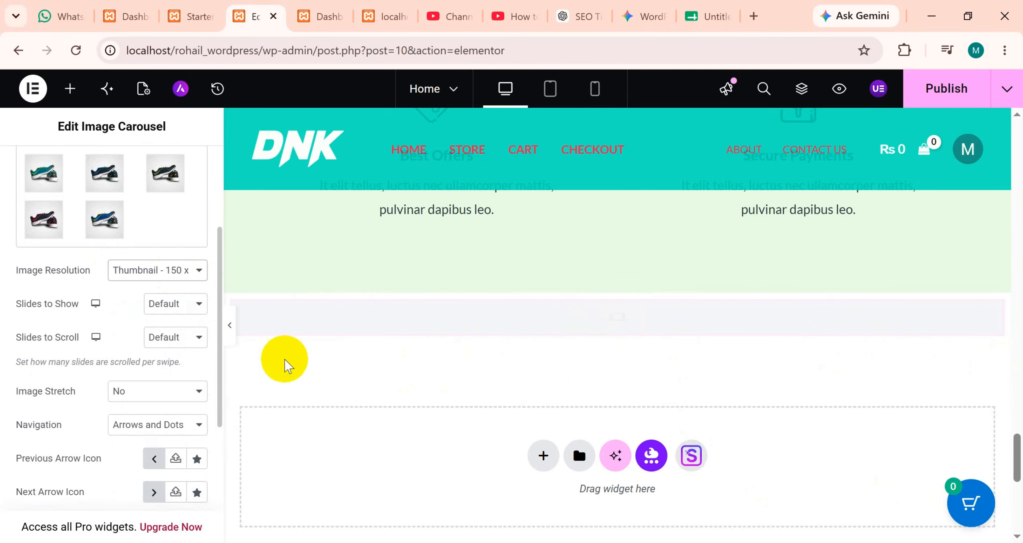
{"action": "scroll", "coordinate": [71, 270], "scroll_direction": "up", "scroll_amount": 4}
{"action": "scroll", "coordinate": [71, 269], "scroll_direction": "down", "scroll_amount": 2}
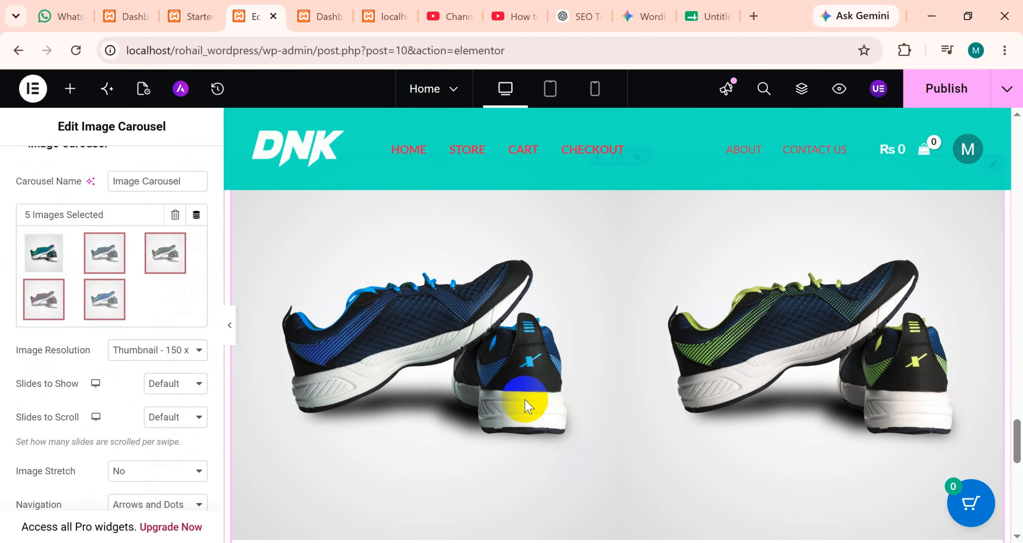
{"action": "scroll", "coordinate": [463, 360], "scroll_direction": "down", "scroll_amount": 4}
{"action": "scroll", "coordinate": [479, 361], "scroll_direction": "up", "scroll_amount": 2}
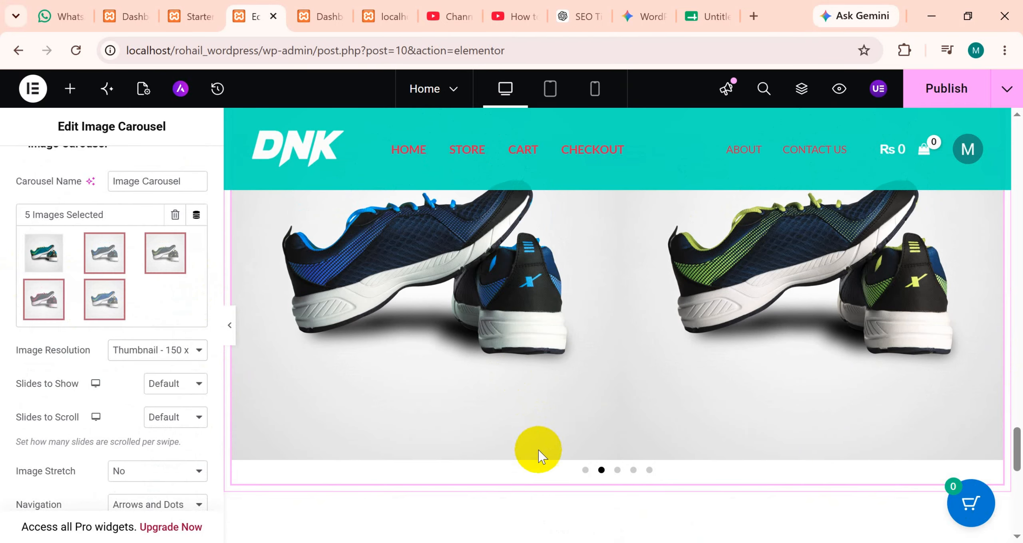
{"action": "left_click", "coordinate": [586, 472]}
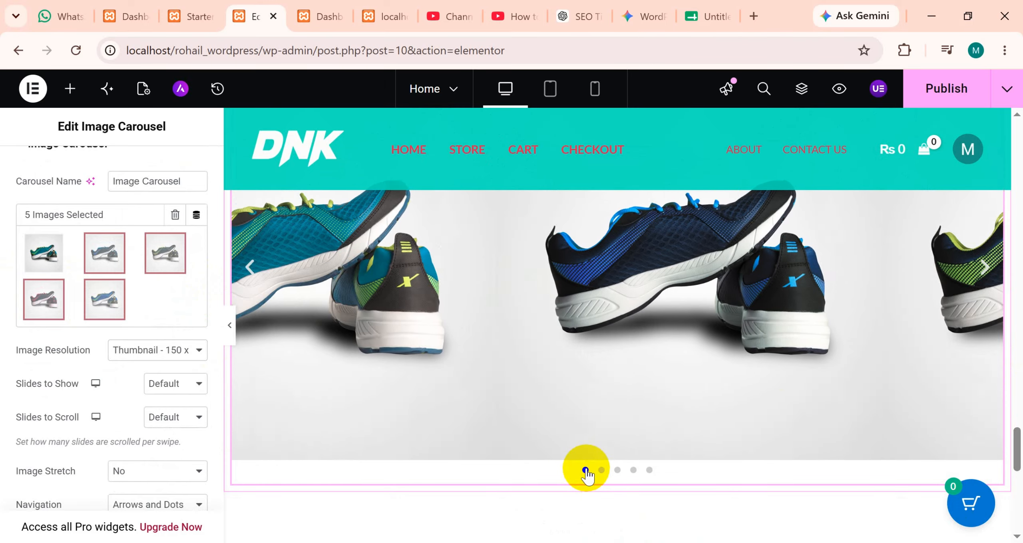
{"action": "left_click", "coordinate": [617, 472]}
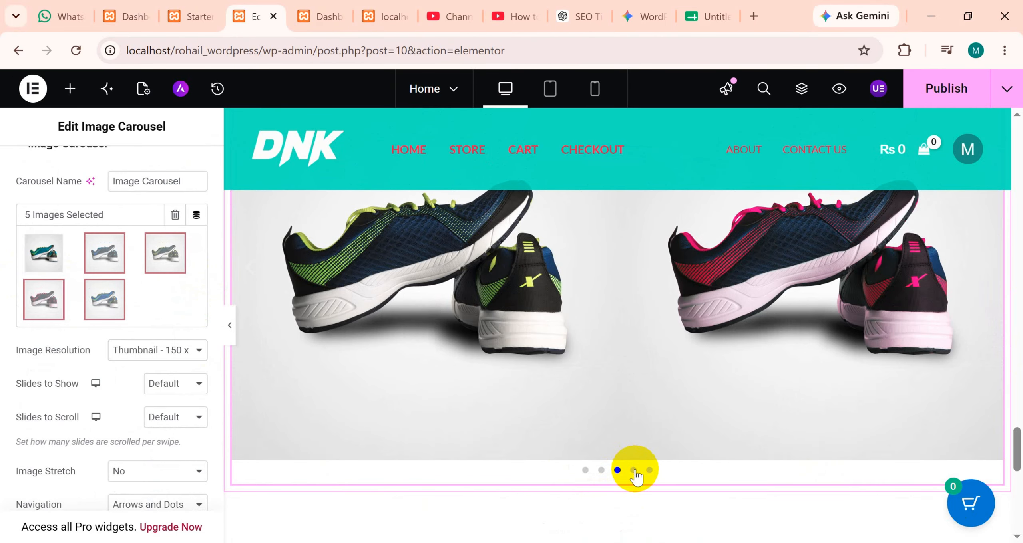
{"action": "left_click", "coordinate": [633, 470]}
{"action": "left_click", "coordinate": [649, 471]}
{"action": "scroll", "coordinate": [662, 438], "scroll_direction": "up", "scroll_amount": 3}
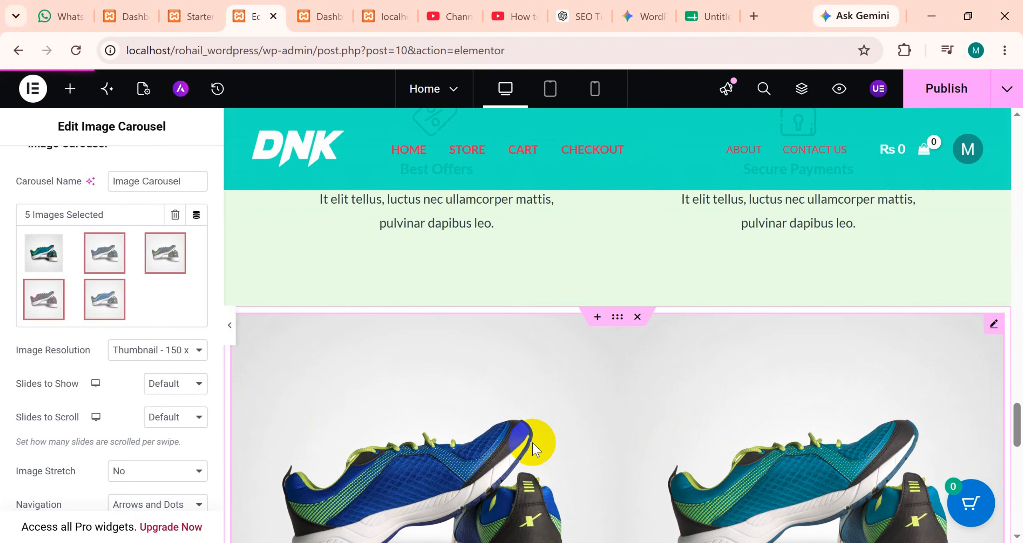
Try Medium Large - 768 x 0 as the image carousel's resolution and check the slides on the canvas.
{"action": "left_click", "coordinate": [152, 359]}
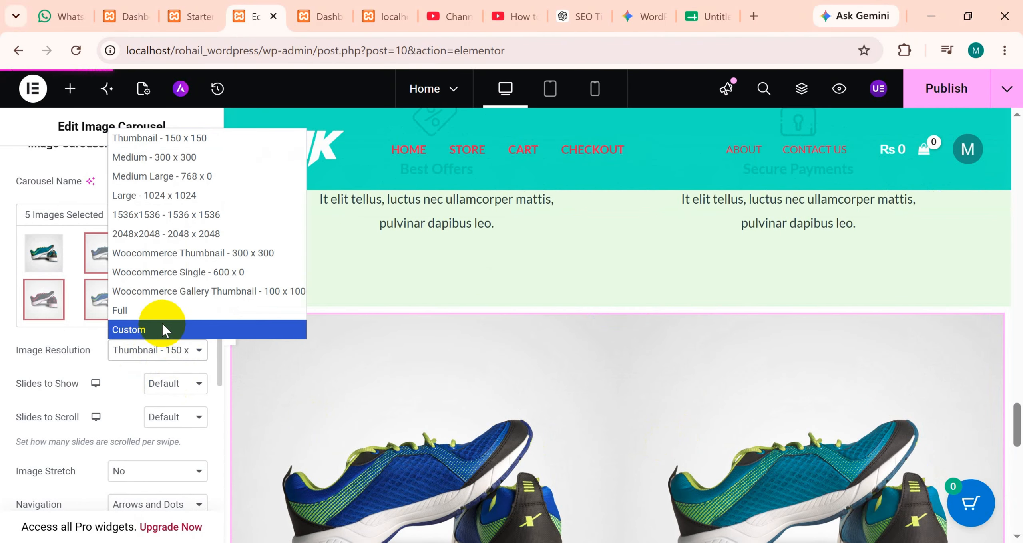
{"action": "left_click", "coordinate": [163, 178]}
{"action": "scroll", "coordinate": [598, 356], "scroll_direction": "down", "scroll_amount": 4}
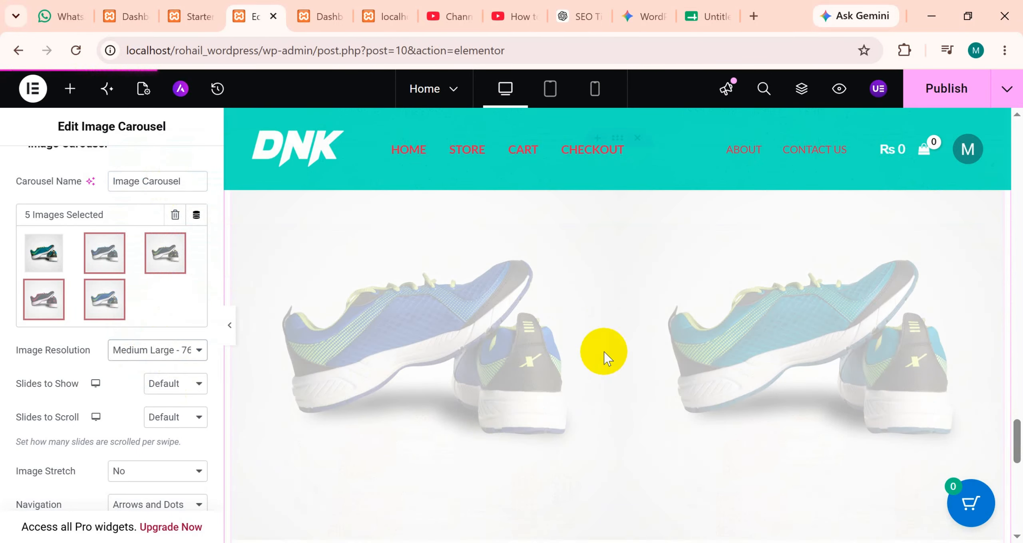
{"action": "scroll", "coordinate": [875, 407], "scroll_direction": "down", "scroll_amount": 2}
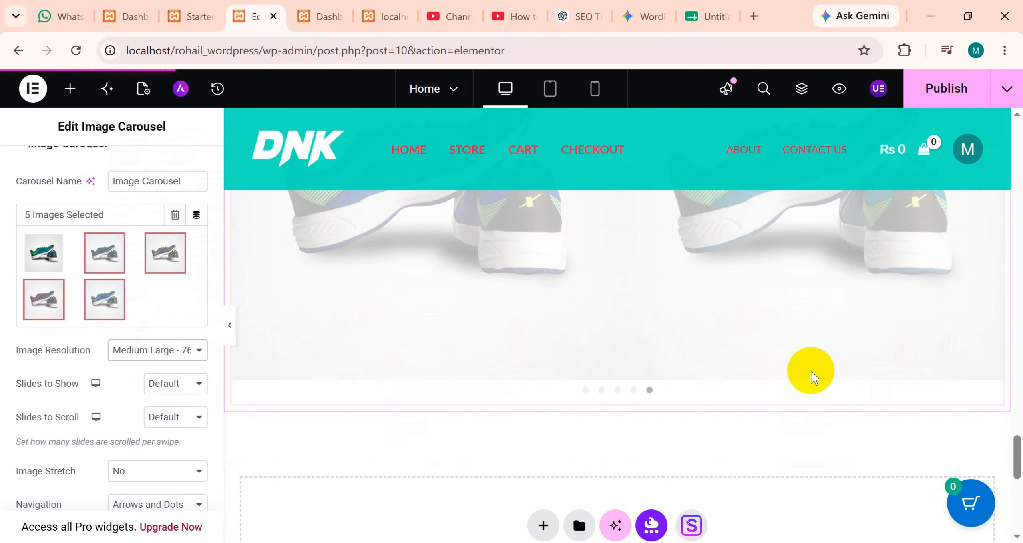
{"action": "scroll", "coordinate": [505, 398], "scroll_direction": "up", "scroll_amount": 5}
{"action": "scroll", "coordinate": [507, 399], "scroll_direction": "down", "scroll_amount": 12}
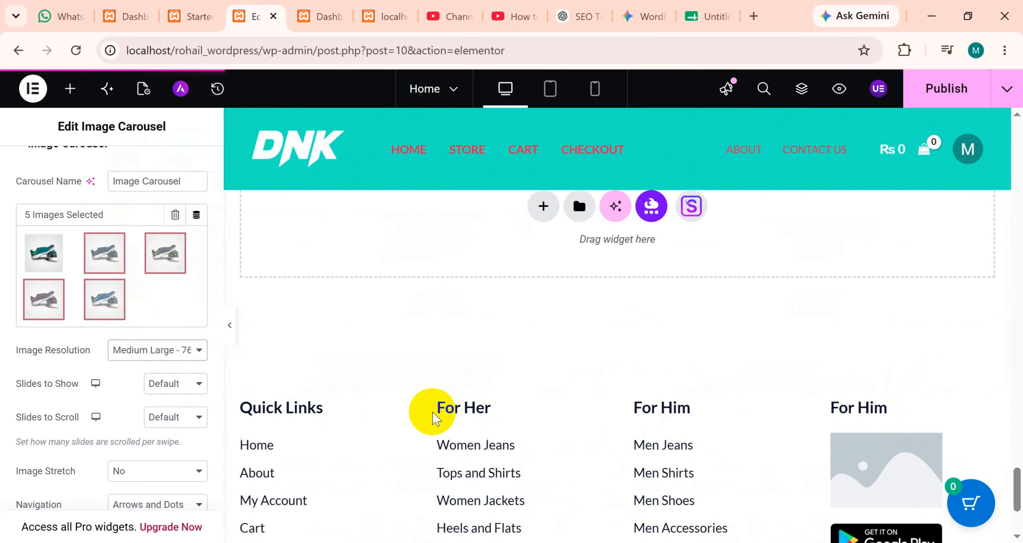
{"action": "scroll", "coordinate": [471, 372], "scroll_direction": "up", "scroll_amount": 5}
{"action": "left_click", "coordinate": [470, 369]}
{"action": "scroll", "coordinate": [470, 368], "scroll_direction": "up", "scroll_amount": 5}
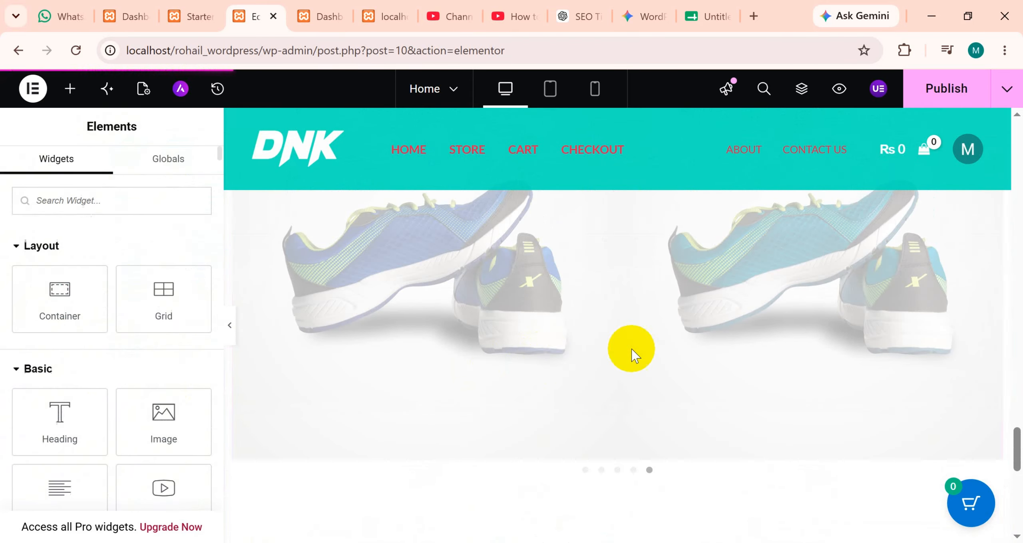
{"action": "scroll", "coordinate": [546, 361], "scroll_direction": "up", "scroll_amount": 6}
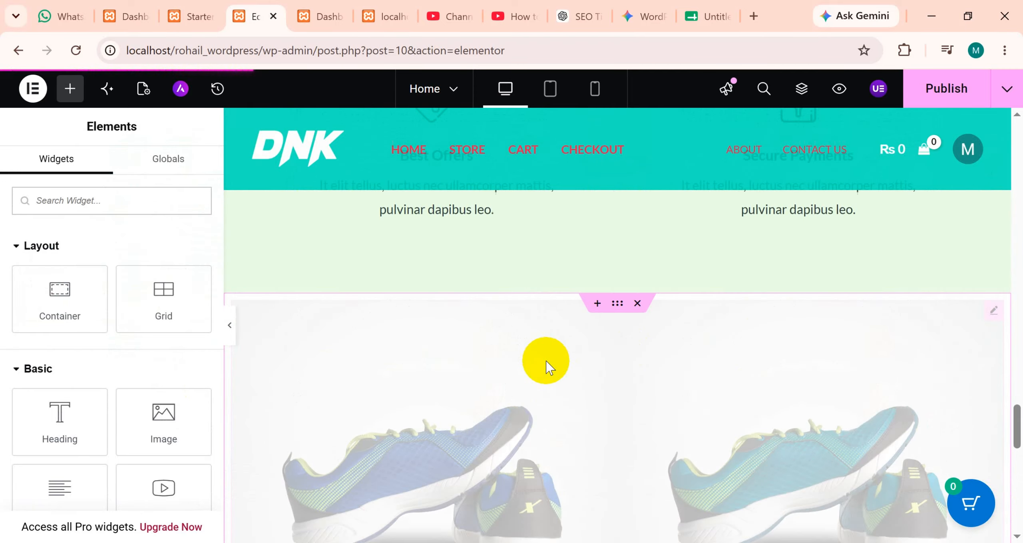
{"action": "scroll", "coordinate": [546, 361], "scroll_direction": "down", "scroll_amount": 6}
{"action": "scroll", "coordinate": [546, 361], "scroll_direction": "up", "scroll_amount": 2}
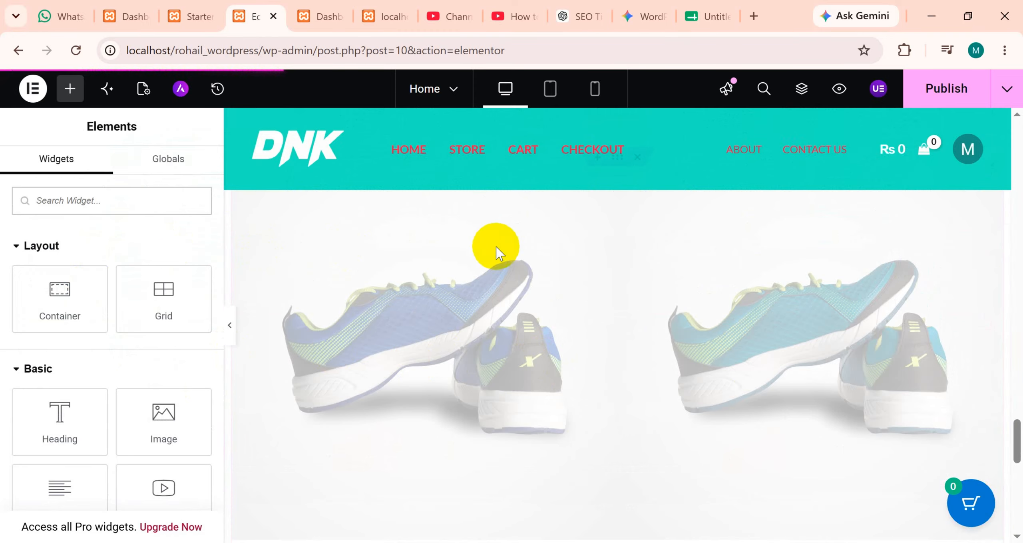
{"action": "scroll", "coordinate": [571, 304], "scroll_direction": "up", "scroll_amount": 4}
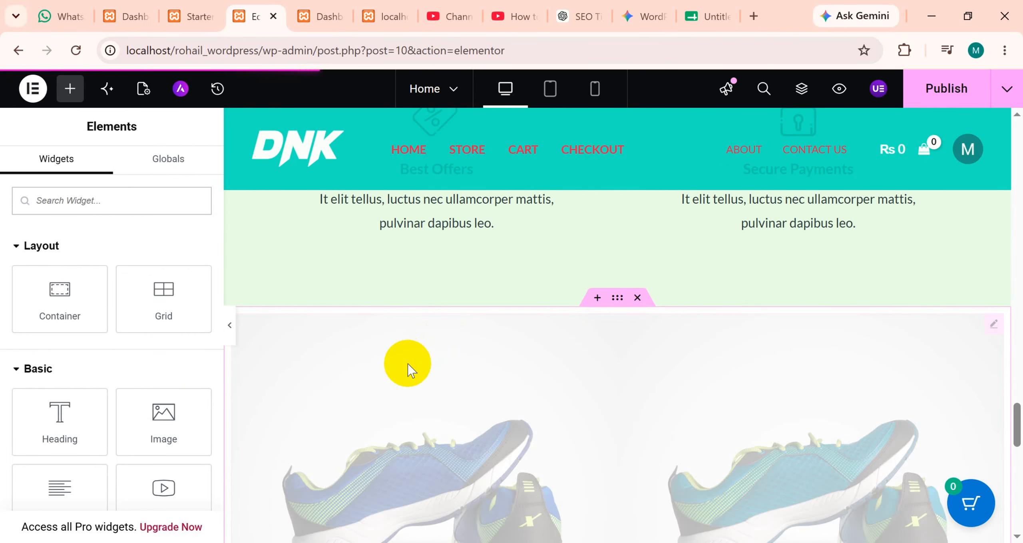
Reselect the image carousel, preview the page at full width without the editing panel, and swipe through the shoe slides.
{"action": "left_click", "coordinate": [407, 364]}
{"action": "scroll", "coordinate": [605, 363], "scroll_direction": "down", "scroll_amount": 5}
{"action": "scroll", "coordinate": [489, 368], "scroll_direction": "down", "scroll_amount": 2}
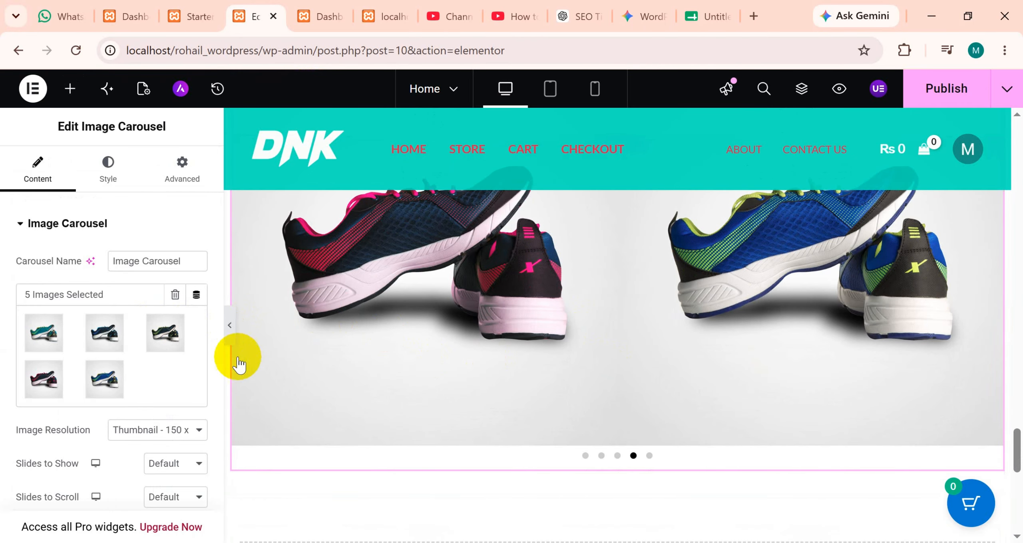
{"action": "key", "text": "ctrl+p"}
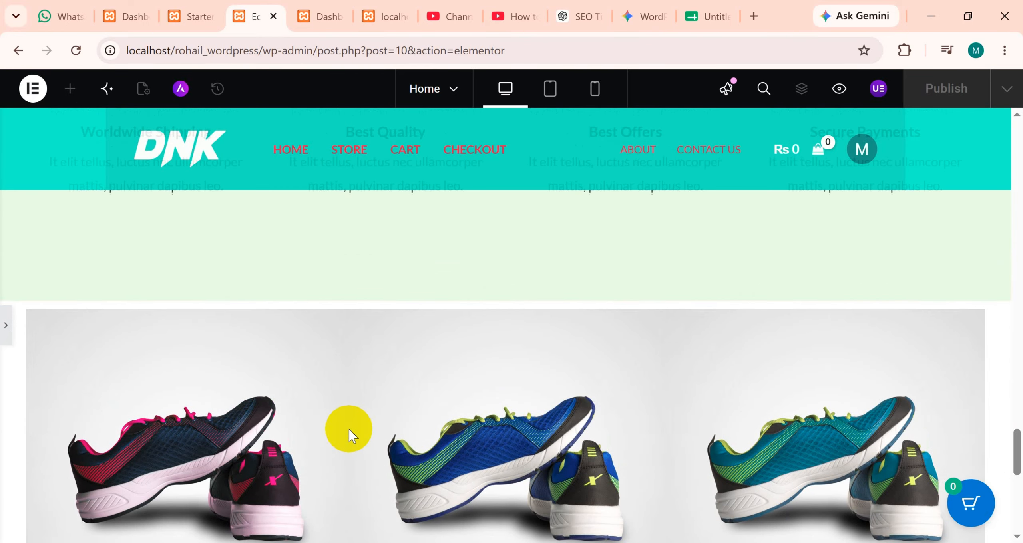
{"action": "scroll", "coordinate": [351, 435], "scroll_direction": "down", "scroll_amount": 4}
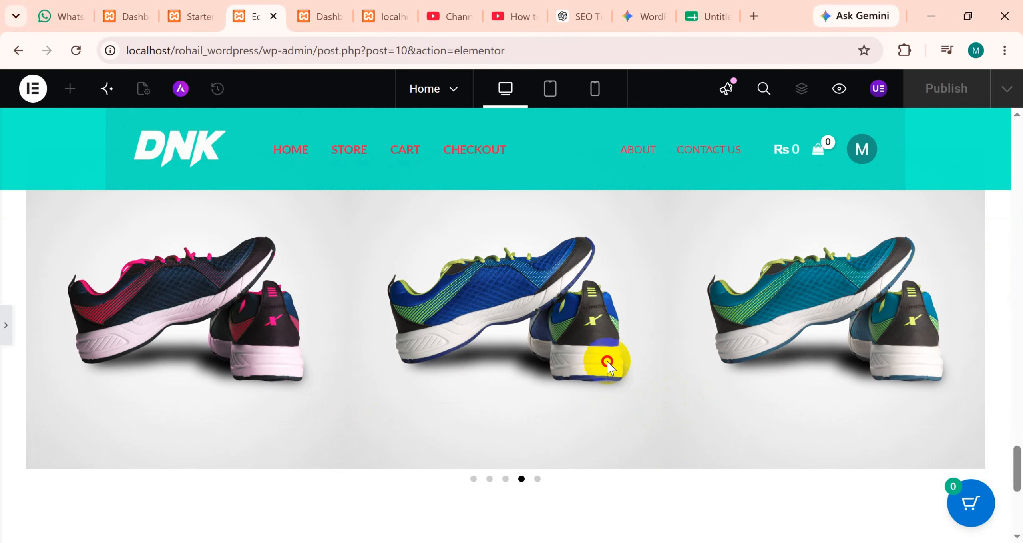
{"action": "left_click_drag", "start_coordinate": [607, 361], "coordinate": [192, 325]}
{"action": "left_click_drag", "start_coordinate": [508, 354], "coordinate": [276, 338]}
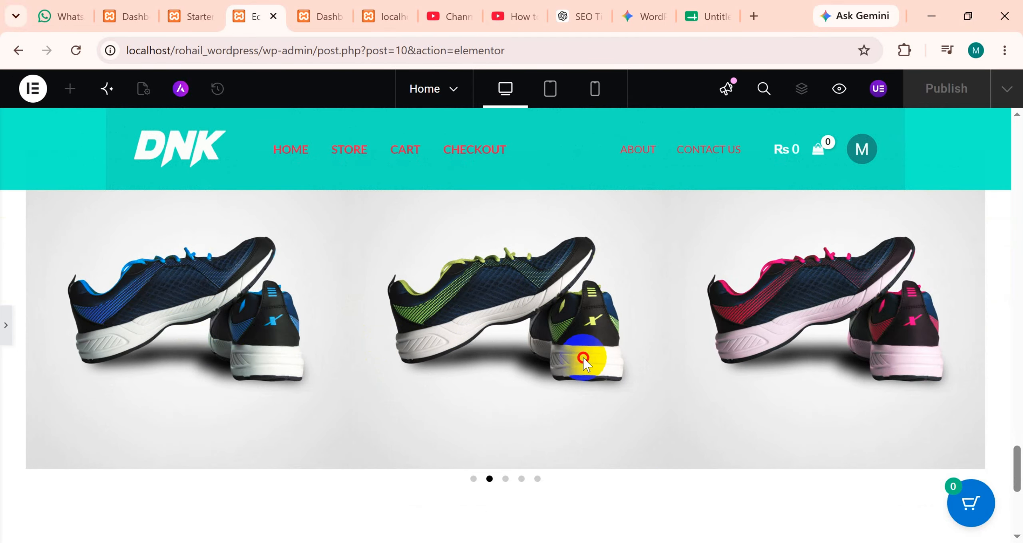
{"action": "left_click_drag", "start_coordinate": [583, 358], "coordinate": [239, 338]}
{"action": "left_click_drag", "start_coordinate": [537, 372], "coordinate": [276, 347]}
{"action": "left_click_drag", "start_coordinate": [573, 394], "coordinate": [248, 354]}
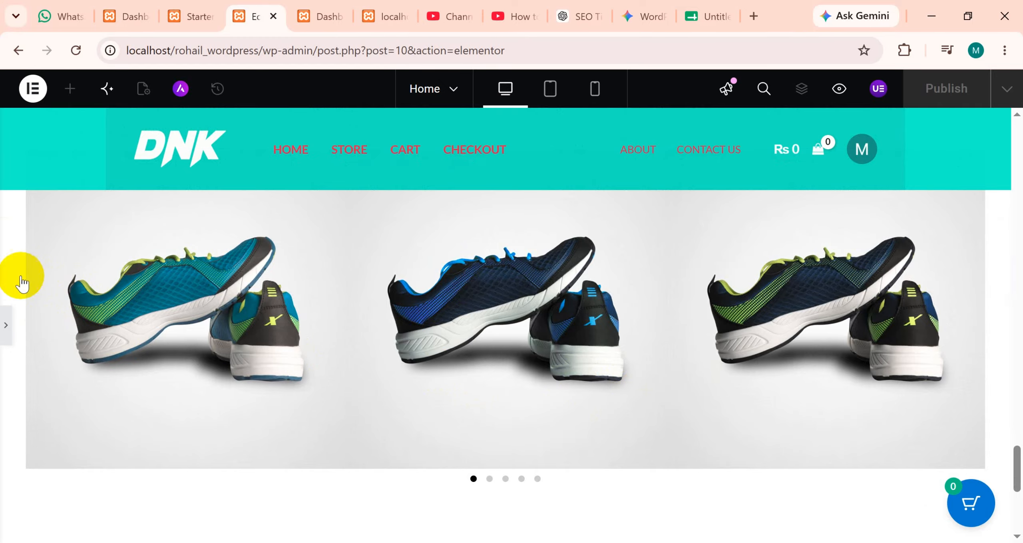
Bring back the editing panel and delete the shoe image carousel from the home page.
{"action": "left_click", "coordinate": [5, 325]}
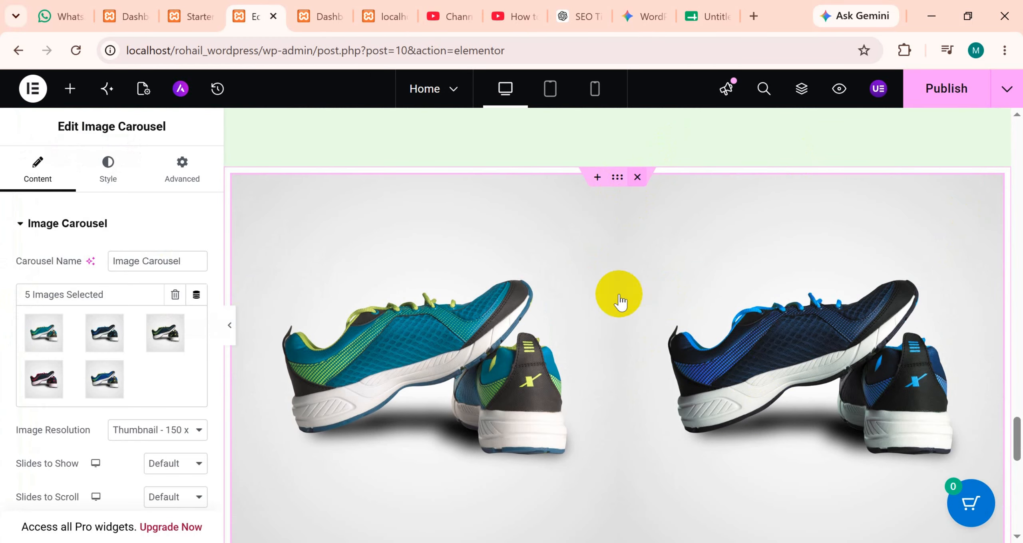
{"action": "key", "text": "Delete"}
Inspect the shortcode of the Featured Products grid and review the promo banners and logo carousel above it.
{"action": "scroll", "coordinate": [496, 352], "scroll_direction": "up", "scroll_amount": 15}
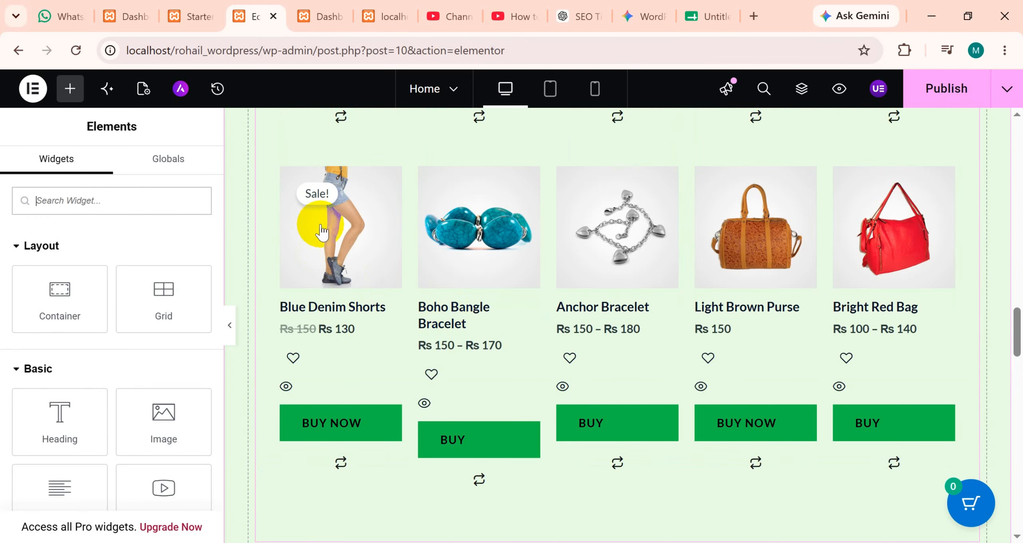
{"action": "left_click", "coordinate": [376, 253]}
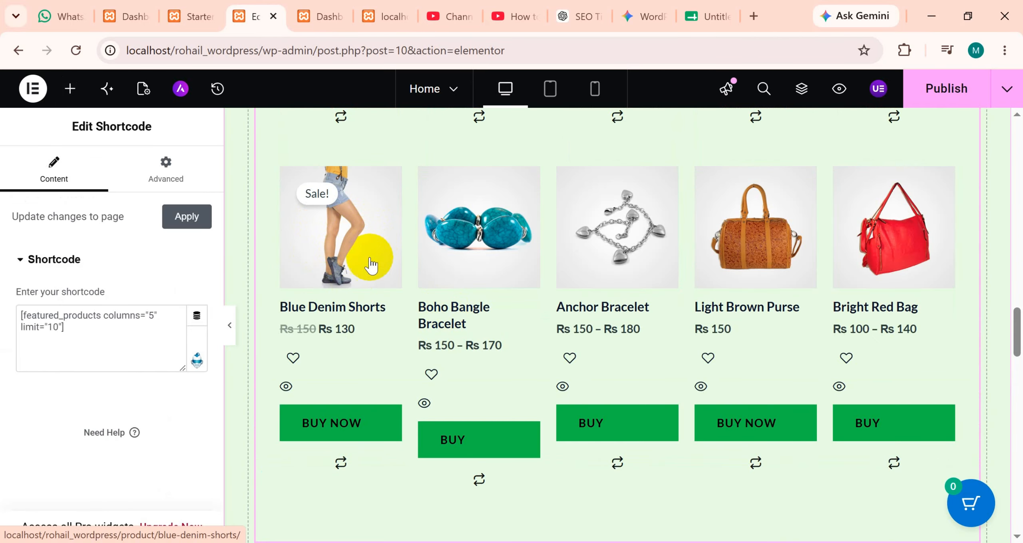
{"action": "scroll", "coordinate": [370, 282], "scroll_direction": "up", "scroll_amount": 8}
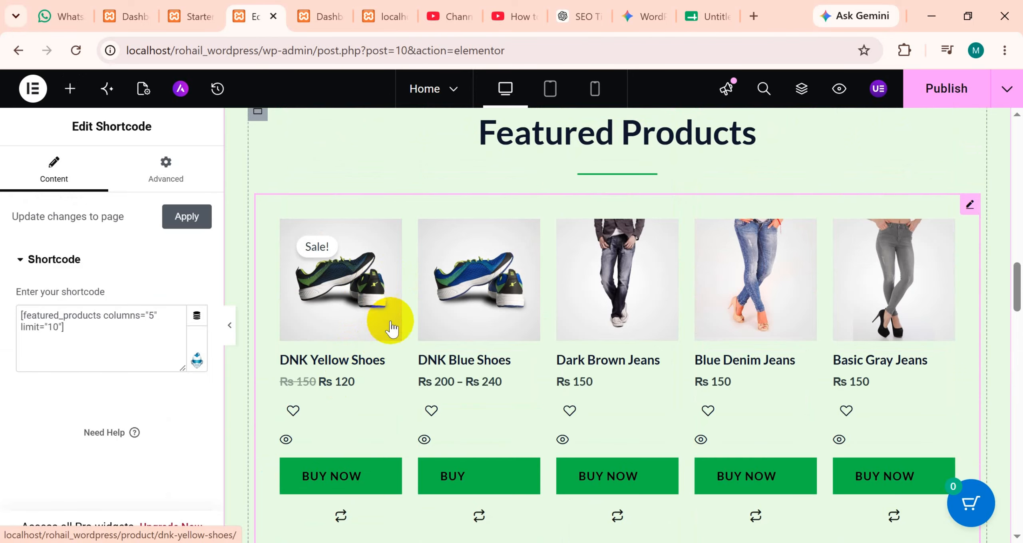
{"action": "scroll", "coordinate": [391, 327], "scroll_direction": "up", "scroll_amount": 10}
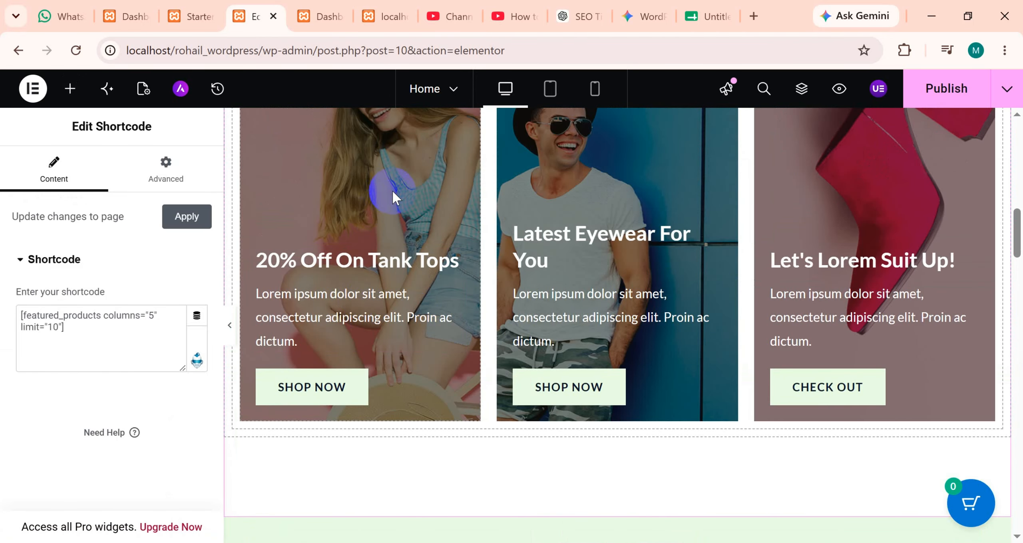
{"action": "scroll", "coordinate": [559, 445], "scroll_direction": "up", "scroll_amount": 15}
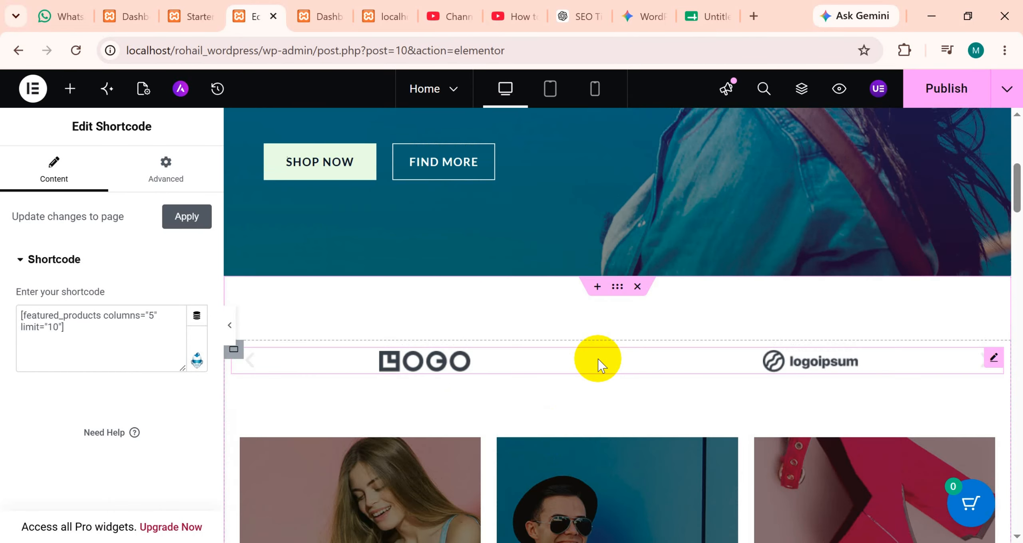
{"action": "scroll", "coordinate": [668, 283], "scroll_direction": "down", "scroll_amount": 8}
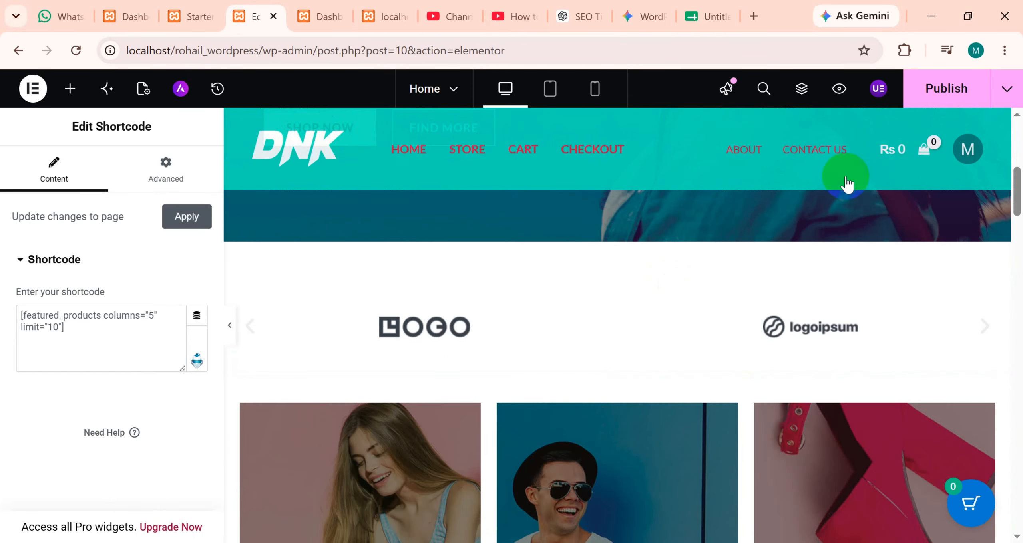
Try the header's Contact Us link on the canvas and review the home page from the hero banner to the Featured Products grid.
{"action": "left_click", "coordinate": [821, 151]}
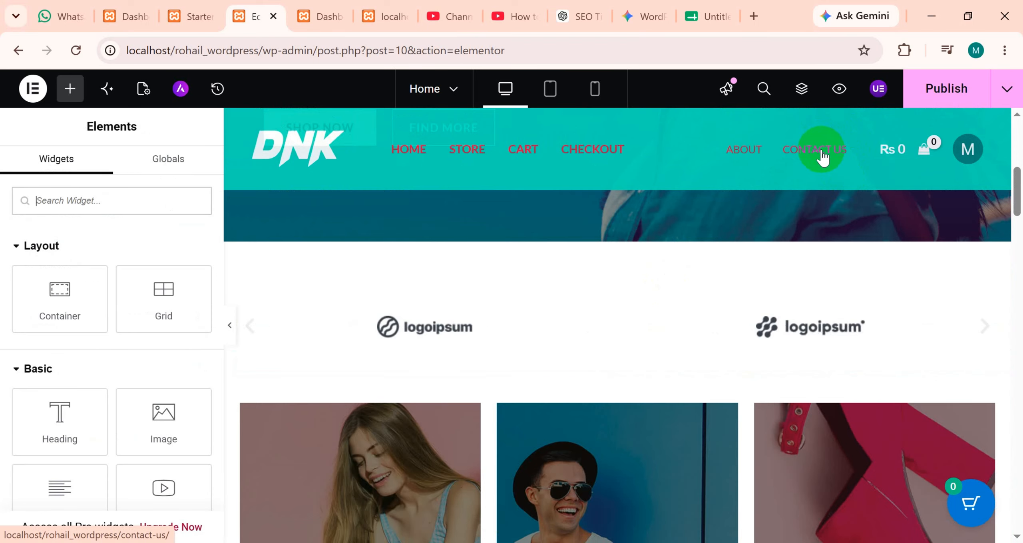
{"action": "scroll", "coordinate": [601, 337], "scroll_direction": "up", "scroll_amount": 3}
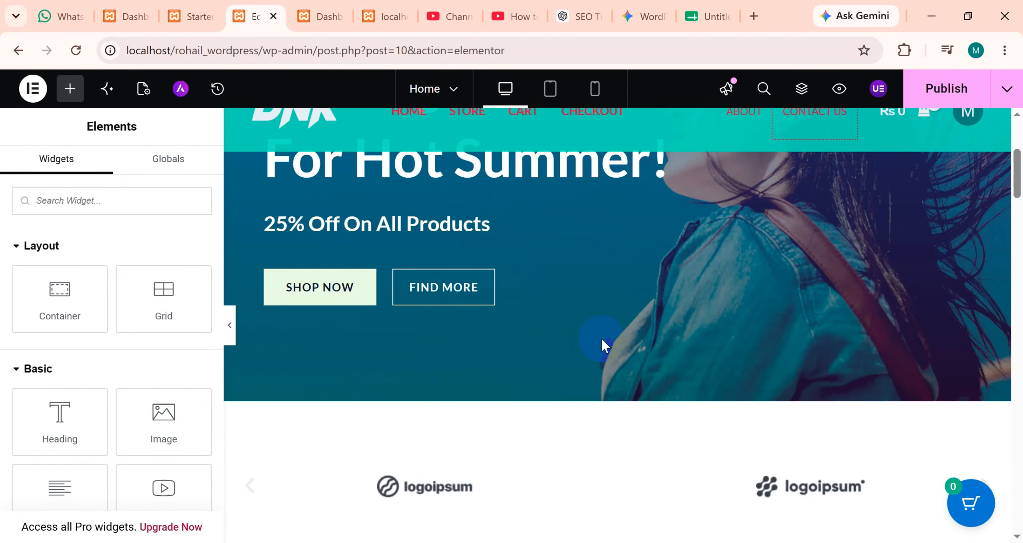
{"action": "scroll", "coordinate": [601, 339], "scroll_direction": "down", "scroll_amount": 11}
{"action": "scroll", "coordinate": [601, 339], "scroll_direction": "down", "scroll_amount": 5}
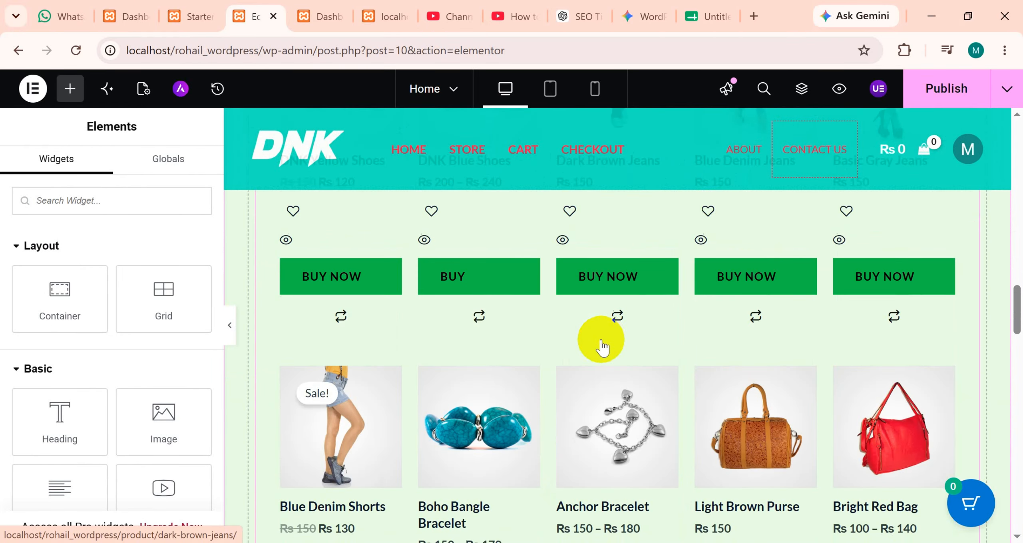
{"action": "scroll", "coordinate": [601, 339], "scroll_direction": "down", "scroll_amount": 4}
{"action": "scroll", "coordinate": [601, 342], "scroll_direction": "up", "scroll_amount": 8}
{"action": "scroll", "coordinate": [601, 342], "scroll_direction": "down", "scroll_amount": 2}
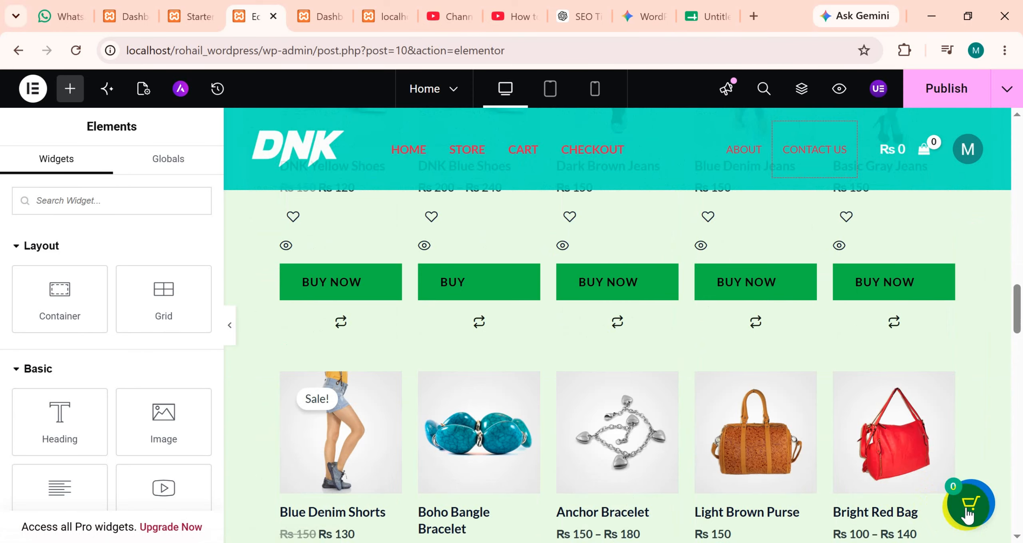
Open the floating shopping cart on the canvas, close it and return to the promo banners.
{"action": "left_click", "coordinate": [967, 512]}
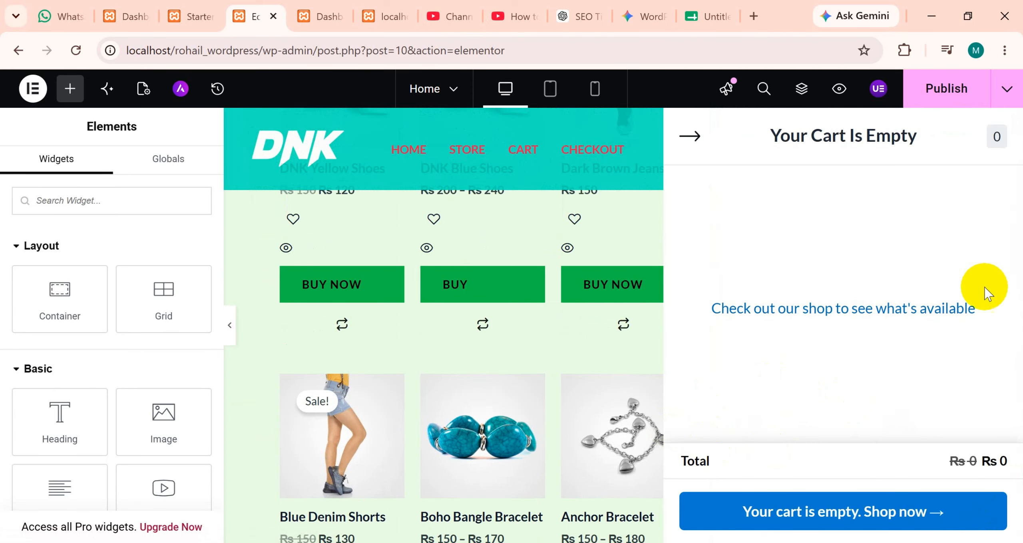
{"action": "left_click", "coordinate": [685, 146]}
{"action": "scroll", "coordinate": [667, 327], "scroll_direction": "up", "scroll_amount": 5}
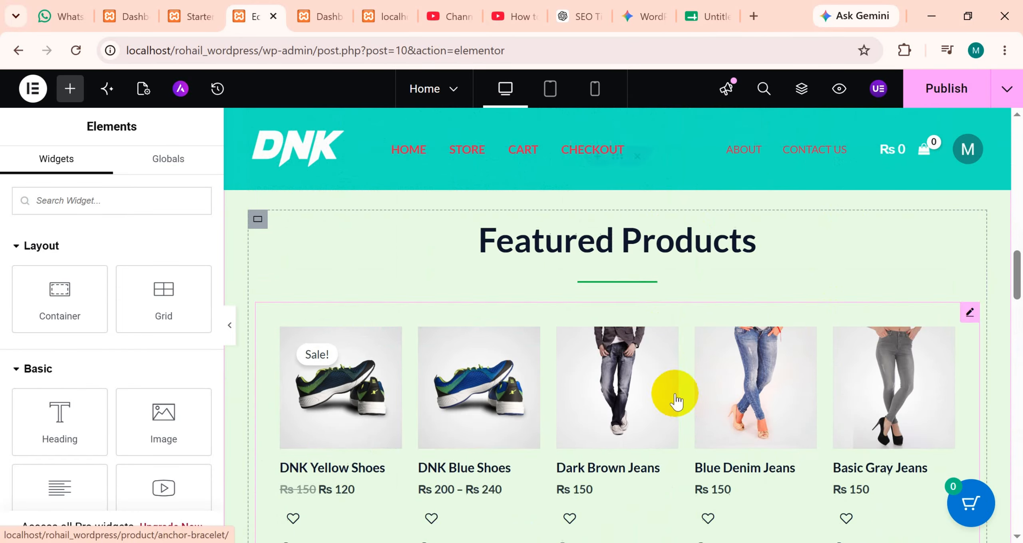
{"action": "scroll", "coordinate": [675, 400], "scroll_direction": "up", "scroll_amount": 5}
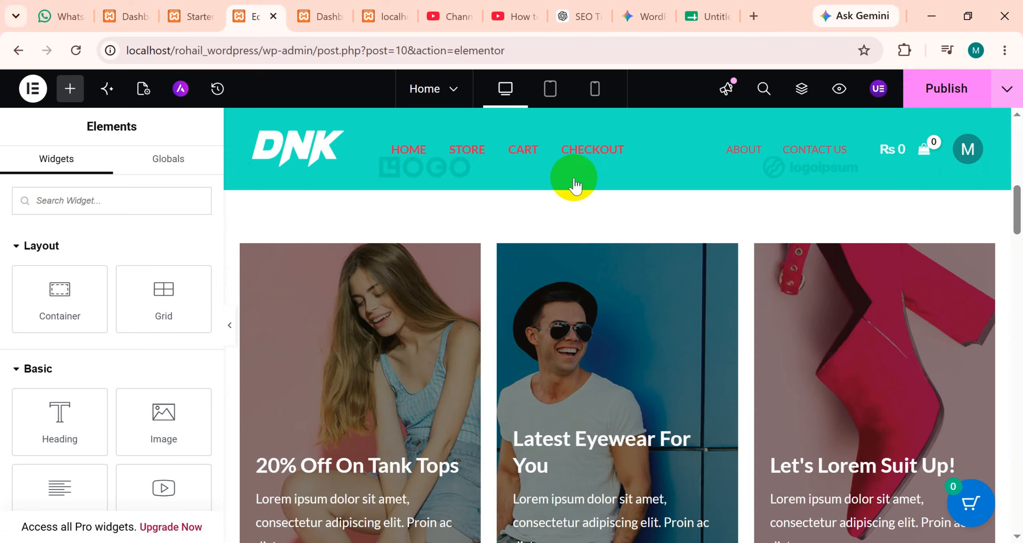
Publish the home page changes and view the live page in a new tab.
{"action": "key", "text": "ctrl+s"}
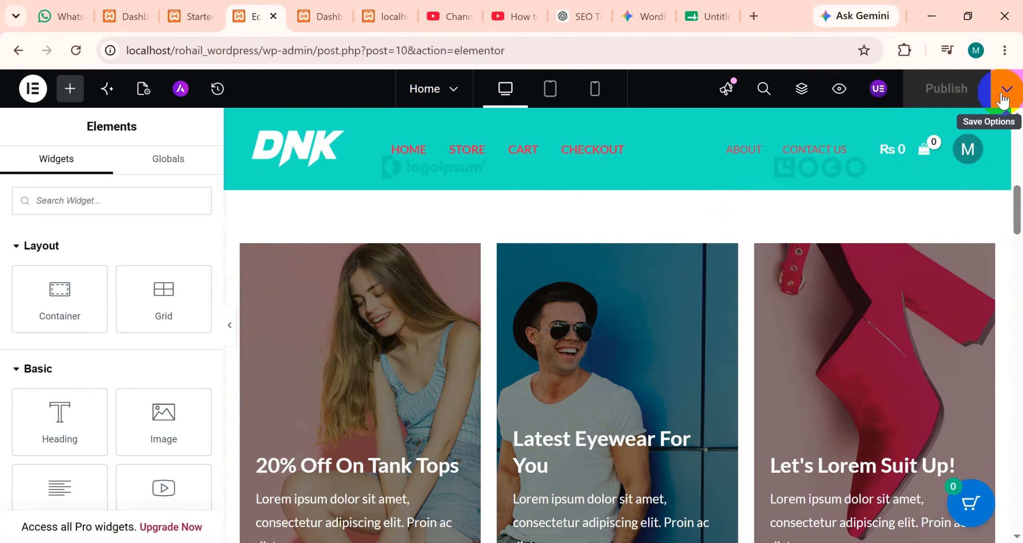
{"action": "left_click", "coordinate": [1003, 90]}
{"action": "left_click", "coordinate": [945, 211]}
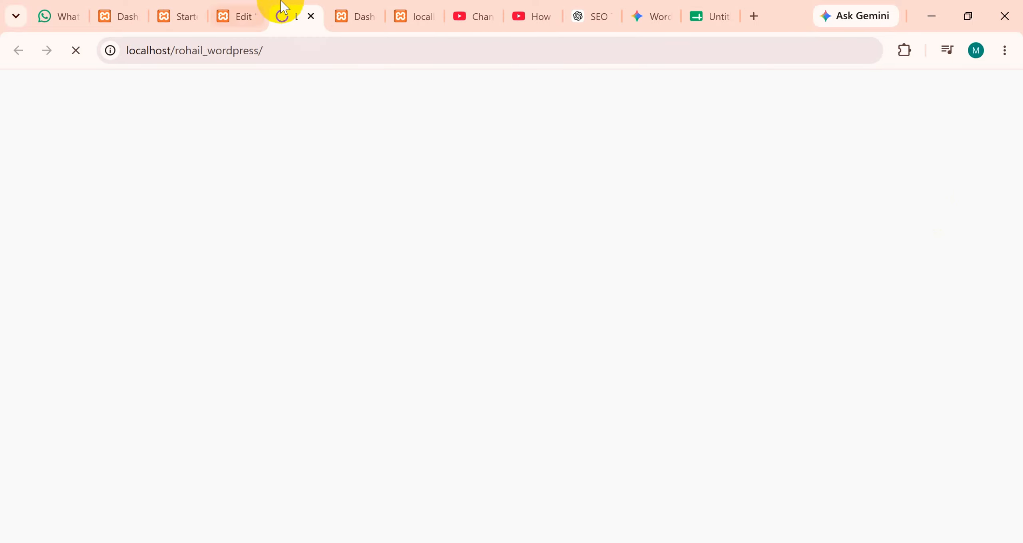
{"action": "left_click", "coordinate": [261, 18]}
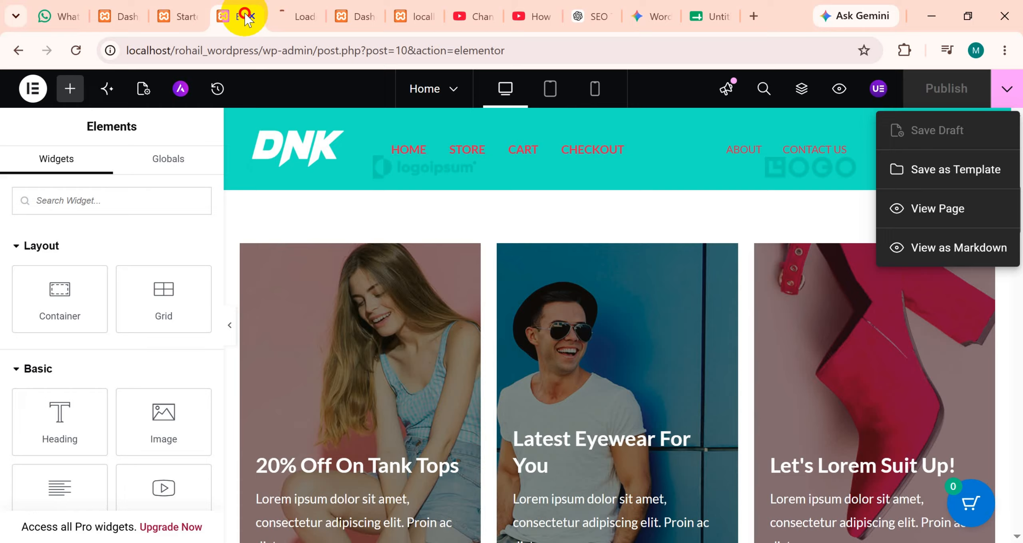
{"action": "left_click", "coordinate": [281, 17]}
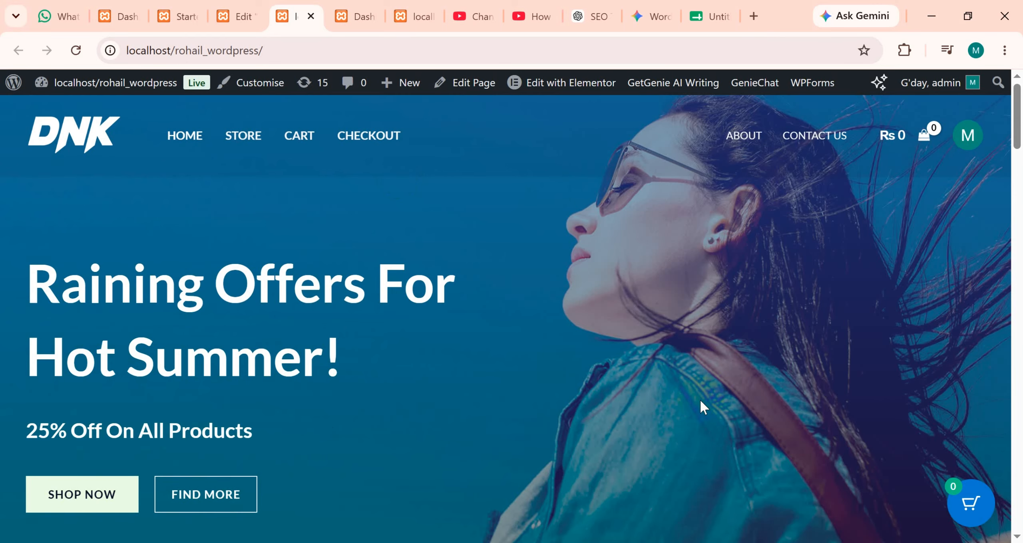
{"action": "scroll", "coordinate": [701, 406], "scroll_direction": "down", "scroll_amount": 3}
{"action": "scroll", "coordinate": [676, 410], "scroll_direction": "up", "scroll_amount": 3}
Open the live site's Contact Us page and review its department cards, message form and footer links.
{"action": "left_click", "coordinate": [813, 147]}
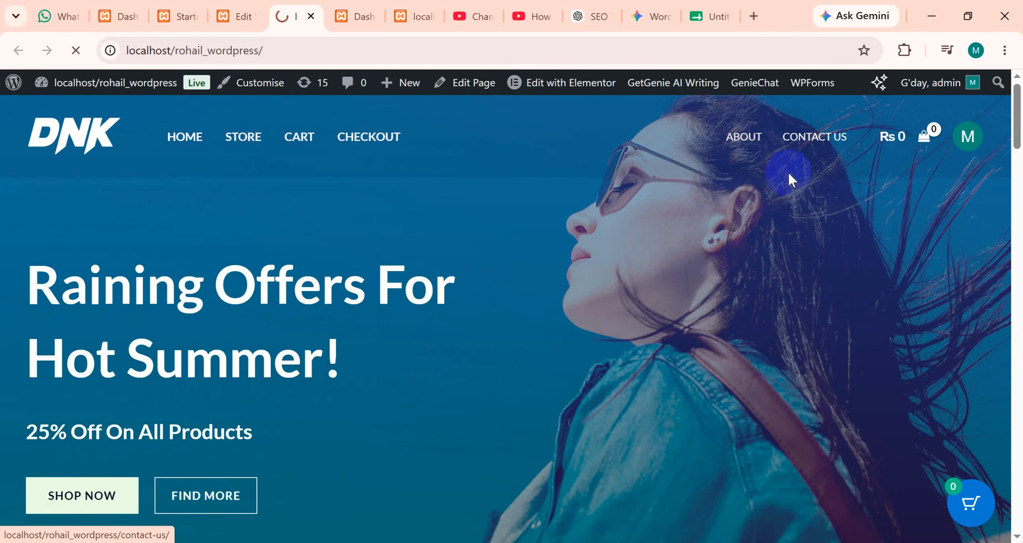
{"action": "scroll", "coordinate": [63, 412], "scroll_direction": "down", "scroll_amount": 10}
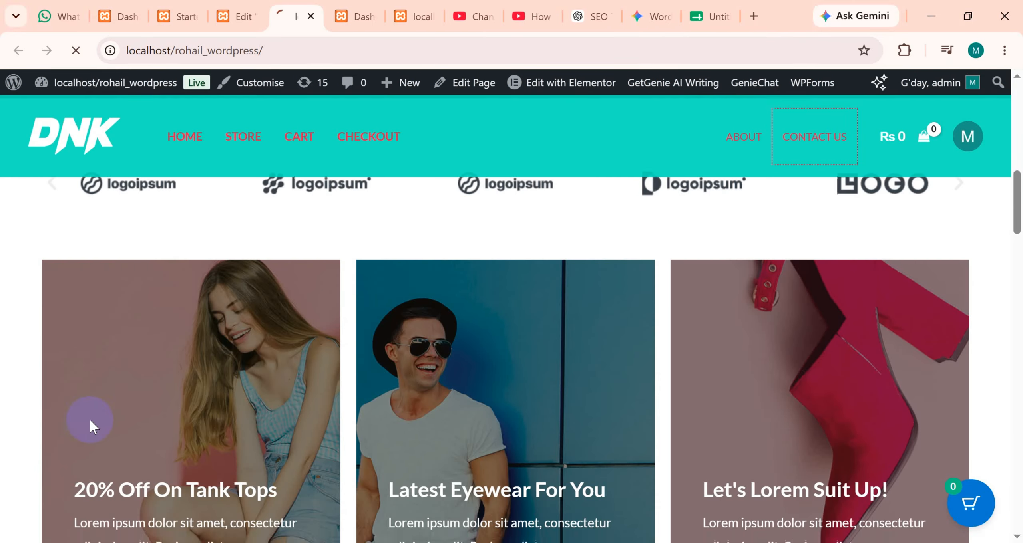
{"action": "scroll", "coordinate": [258, 404], "scroll_direction": "up", "scroll_amount": 7}
{"action": "scroll", "coordinate": [592, 280], "scroll_direction": "up", "scroll_amount": 5}
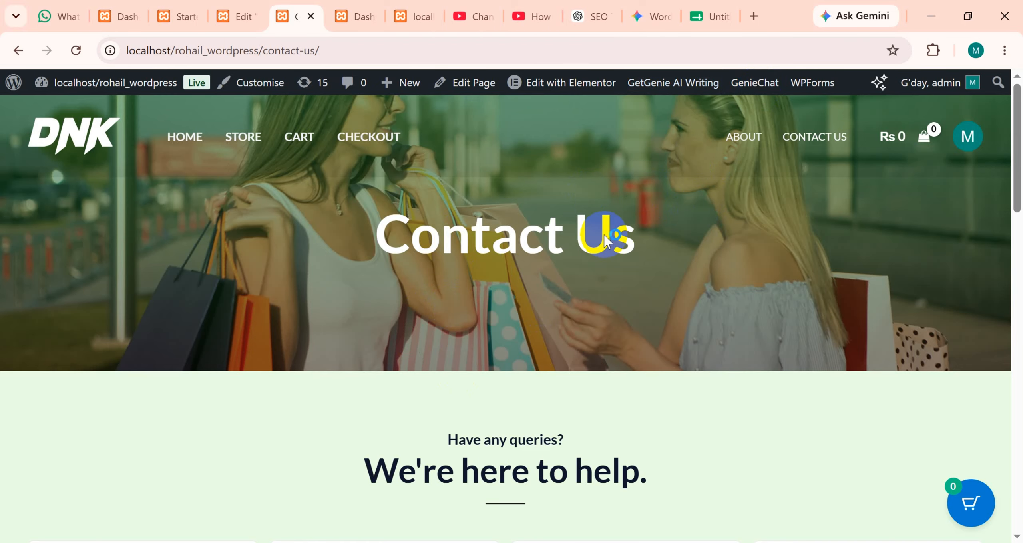
{"action": "scroll", "coordinate": [604, 239], "scroll_direction": "down", "scroll_amount": 7}
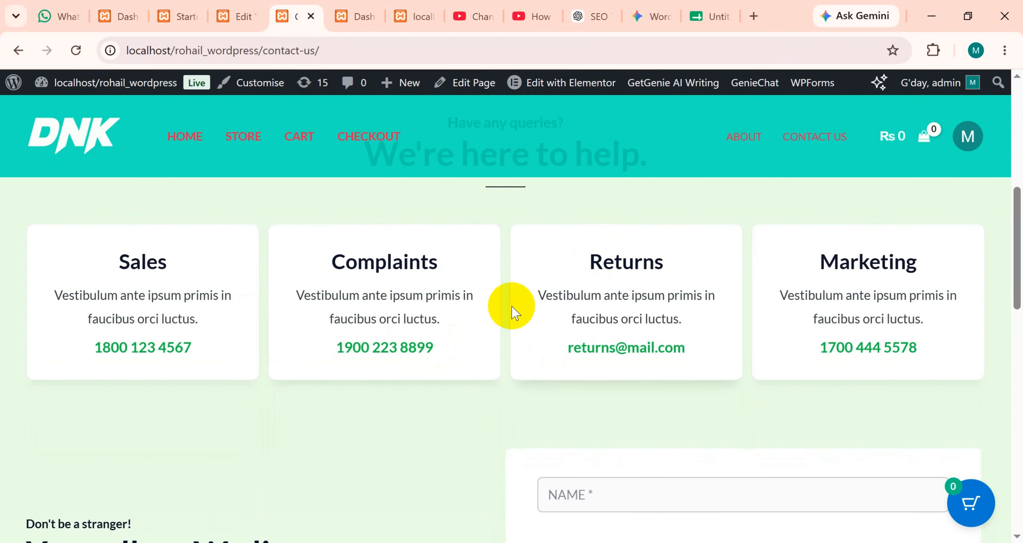
{"action": "scroll", "coordinate": [512, 306], "scroll_direction": "up", "scroll_amount": 5}
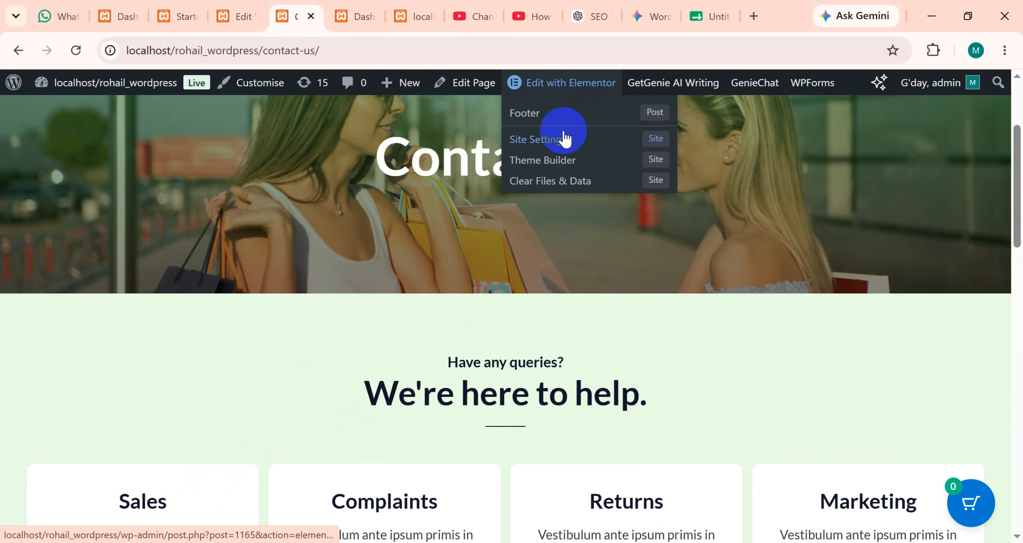
{"action": "scroll", "coordinate": [541, 354], "scroll_direction": "down", "scroll_amount": 4}
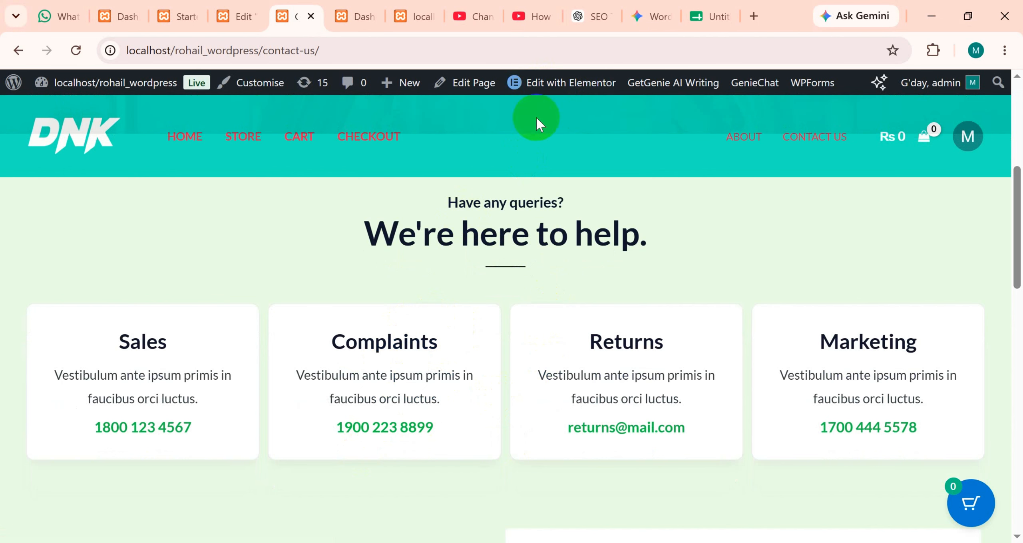
{"action": "scroll", "coordinate": [507, 368], "scroll_direction": "down", "scroll_amount": 13}
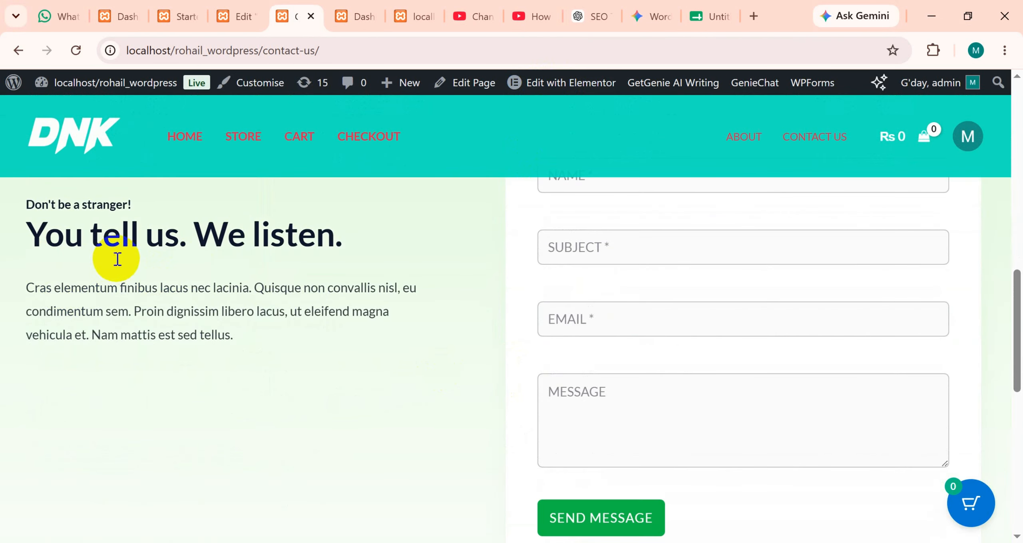
{"action": "scroll", "coordinate": [493, 253], "scroll_direction": "down", "scroll_amount": 1}
{"action": "scroll", "coordinate": [468, 299], "scroll_direction": "down", "scroll_amount": 5}
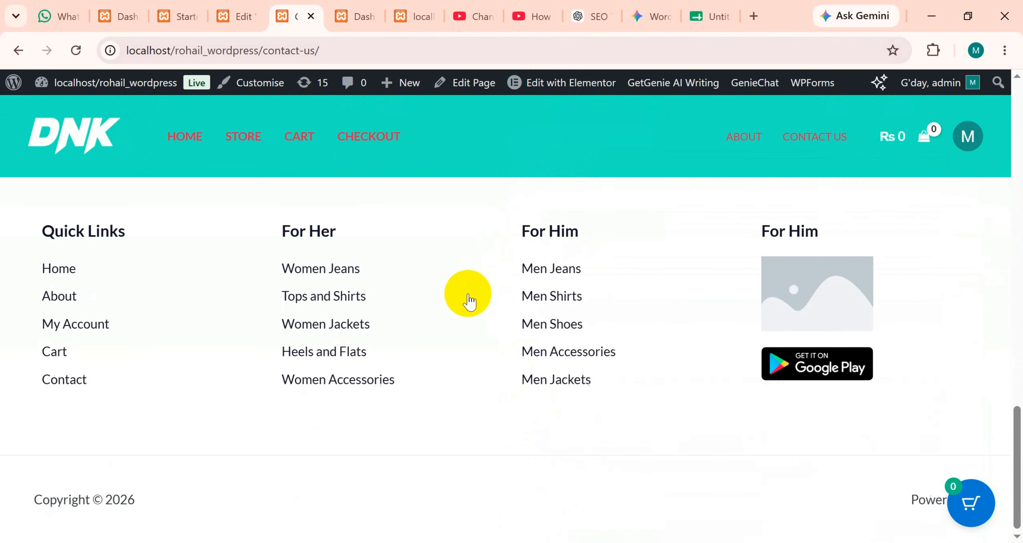
{"action": "scroll", "coordinate": [468, 300], "scroll_direction": "up", "scroll_amount": 20}
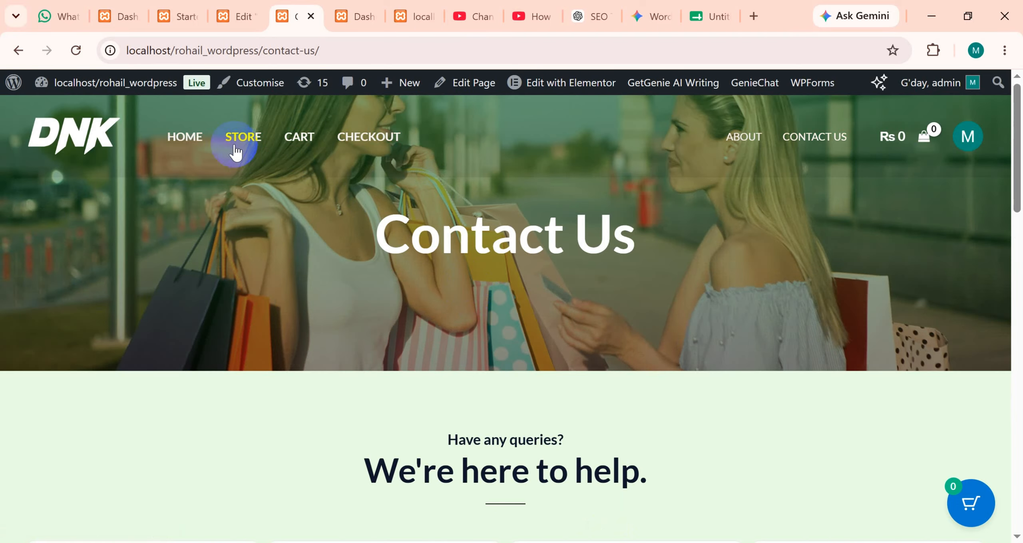
Return to the live home page and review the promo banners above the Featured Products section.
{"action": "left_click", "coordinate": [203, 148]}
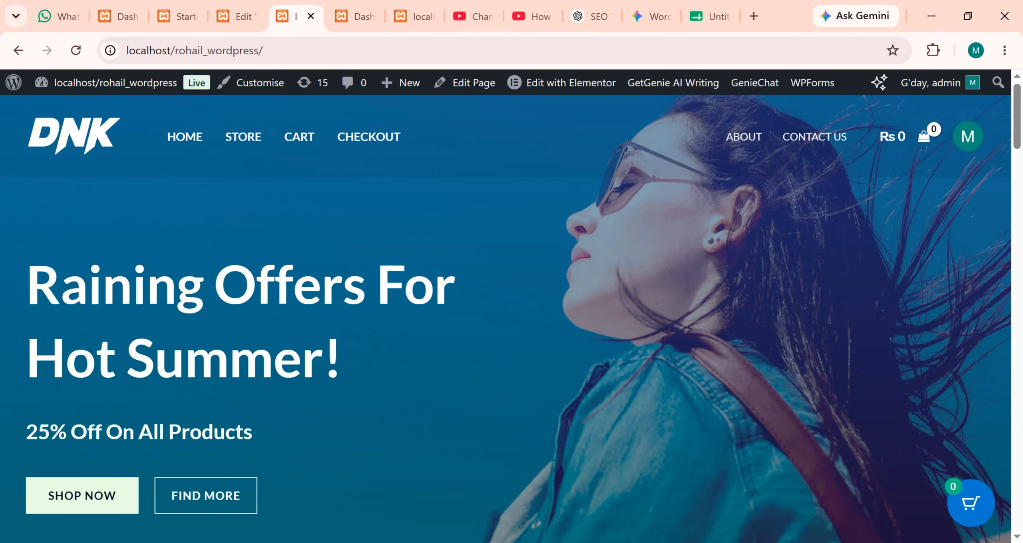
{"action": "scroll", "coordinate": [375, 332], "scroll_direction": "down", "scroll_amount": 6}
{"action": "scroll", "coordinate": [350, 371], "scroll_direction": "down", "scroll_amount": 5}
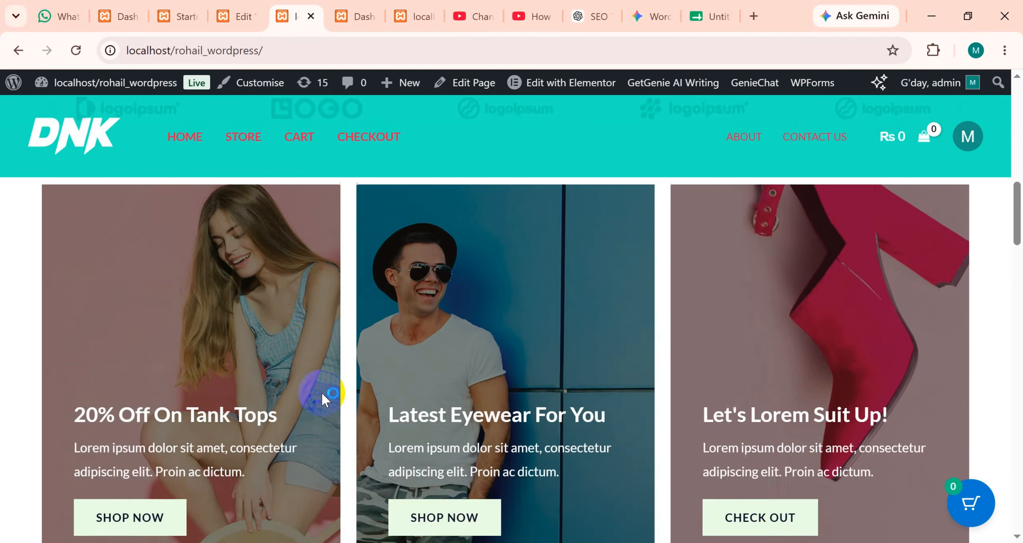
{"action": "scroll", "coordinate": [322, 400], "scroll_direction": "up", "scroll_amount": 2}
{"action": "scroll", "coordinate": [148, 422], "scroll_direction": "down", "scroll_amount": 4}
{"action": "scroll", "coordinate": [216, 355], "scroll_direction": "up", "scroll_amount": 4}
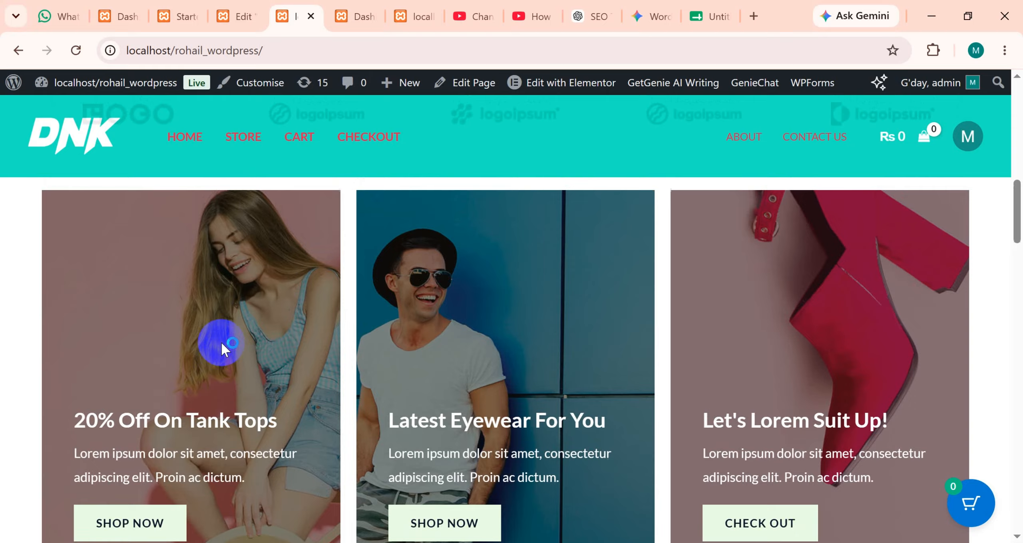
{"action": "scroll", "coordinate": [285, 388], "scroll_direction": "down", "scroll_amount": 12}
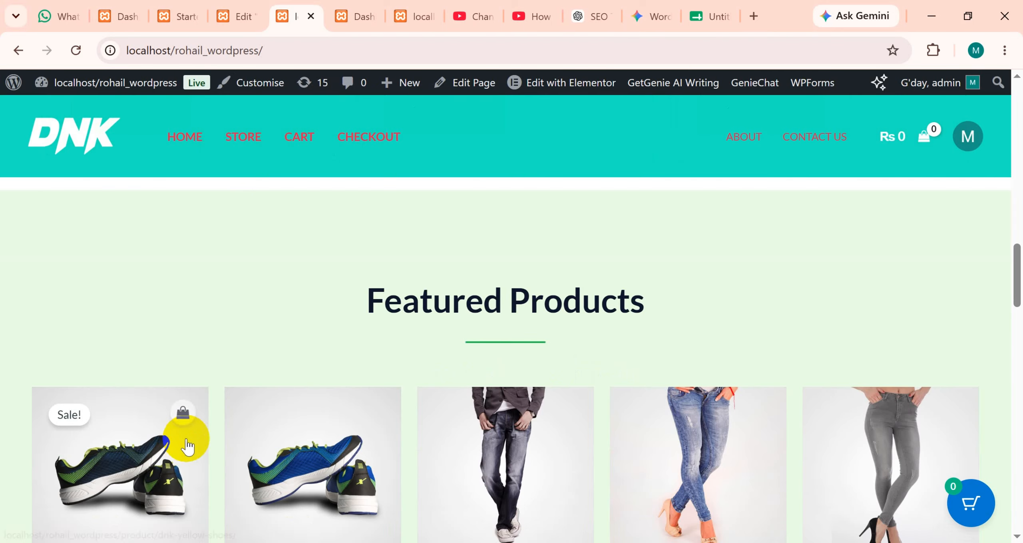
{"action": "scroll", "coordinate": [188, 447], "scroll_direction": "down", "scroll_amount": 4}
Open the DNK Yellow Shoes product page, examine its description and related products, and head back to the home page.
{"action": "left_click", "coordinate": [156, 372]}
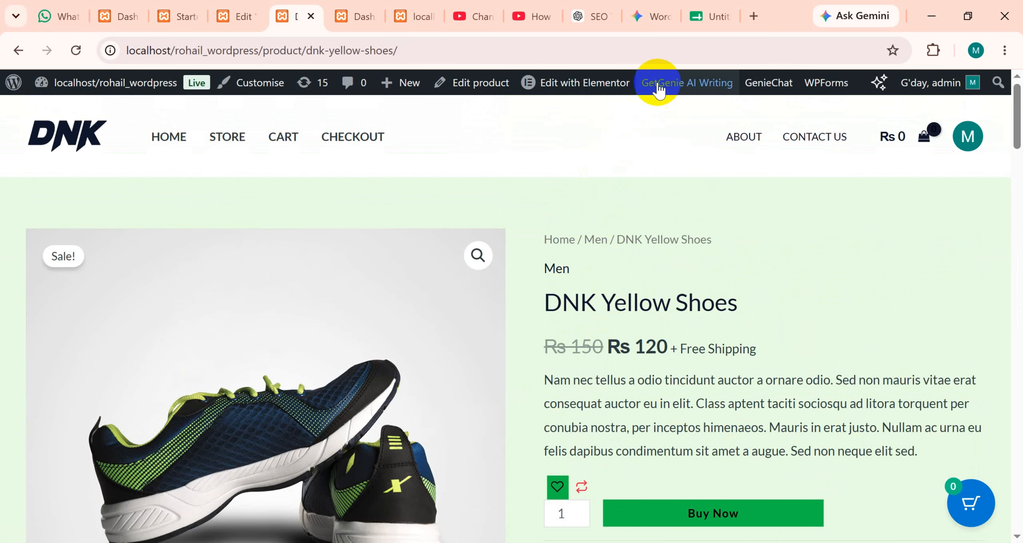
{"action": "left_click", "coordinate": [566, 89]}
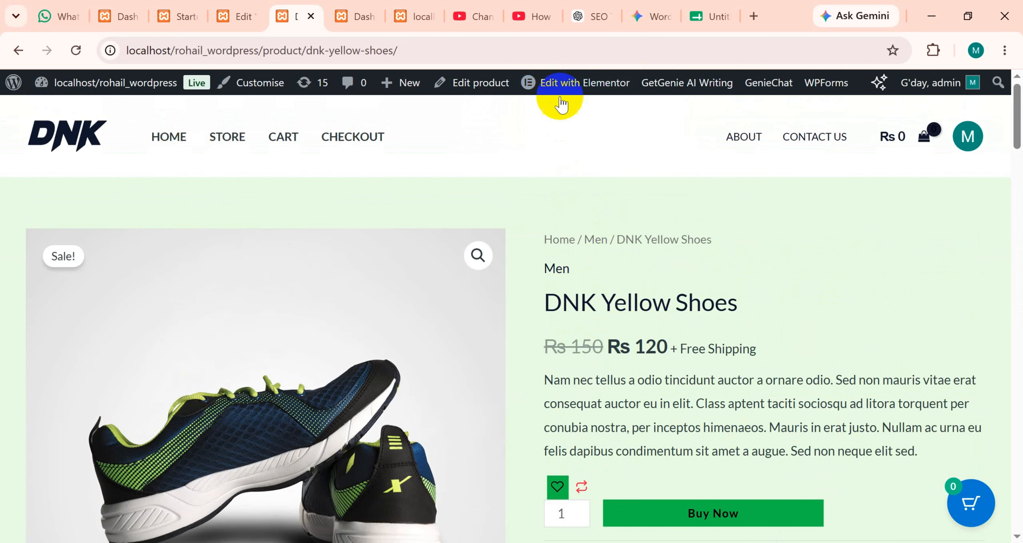
{"action": "scroll", "coordinate": [715, 368], "scroll_direction": "down", "scroll_amount": 15}
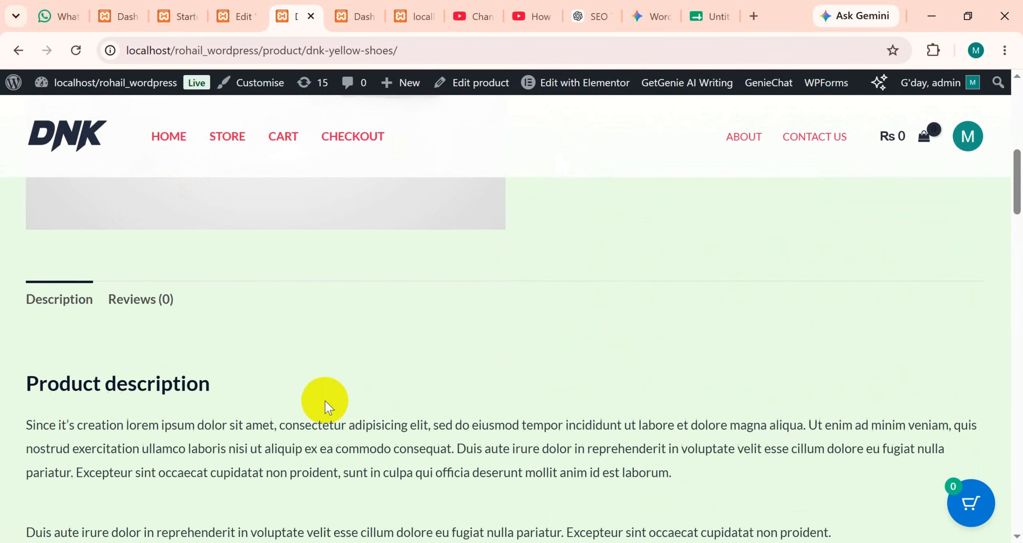
{"action": "scroll", "coordinate": [154, 460], "scroll_direction": "down", "scroll_amount": 15}
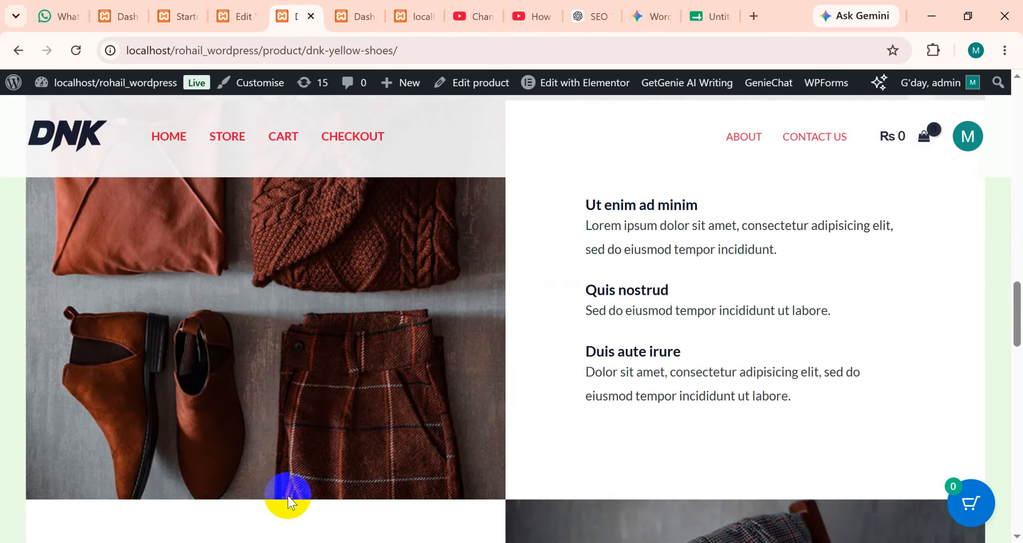
{"action": "scroll", "coordinate": [379, 456], "scroll_direction": "down", "scroll_amount": 5}
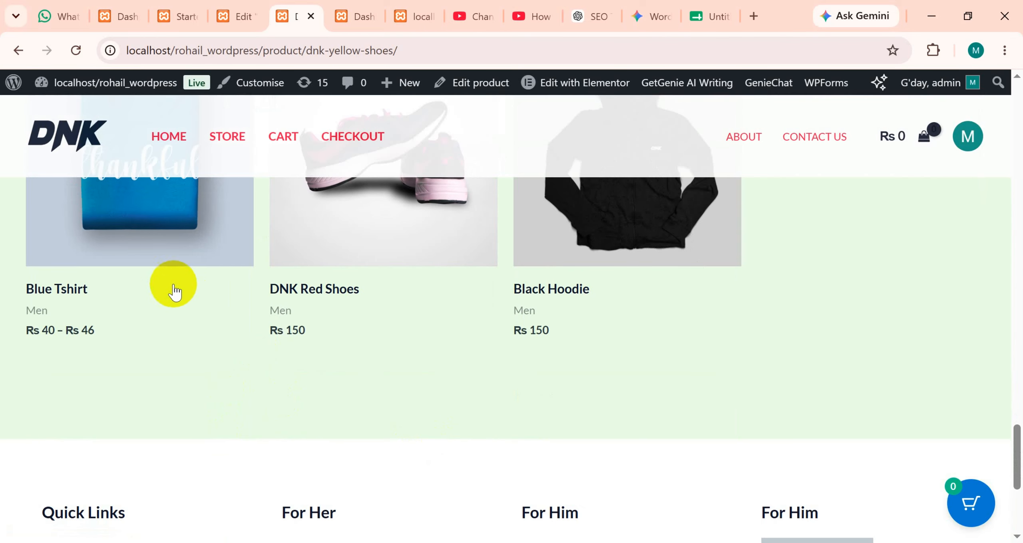
{"action": "scroll", "coordinate": [240, 295], "scroll_direction": "up", "scroll_amount": 5}
{"action": "scroll", "coordinate": [452, 420], "scroll_direction": "up", "scroll_amount": 8}
{"action": "left_click", "coordinate": [188, 136]}
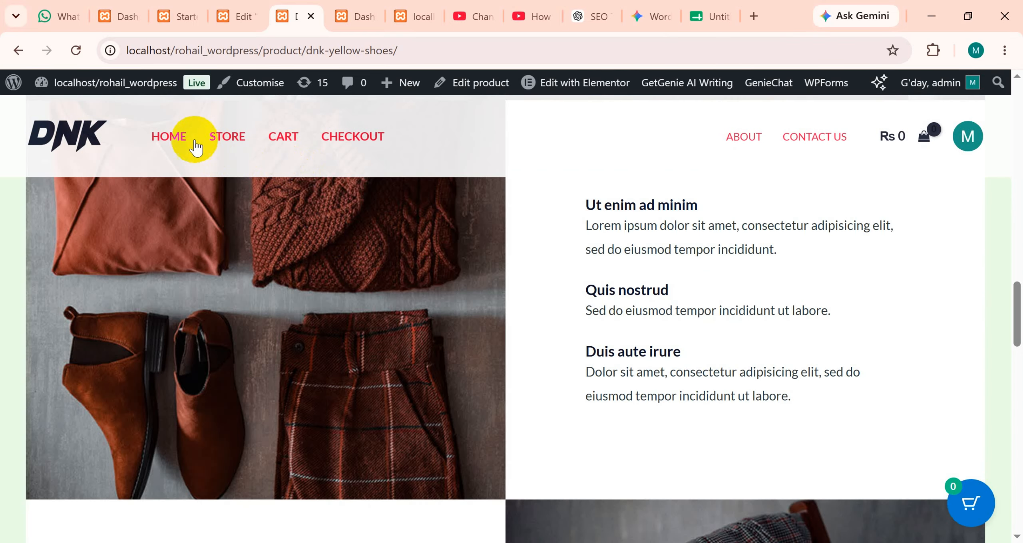